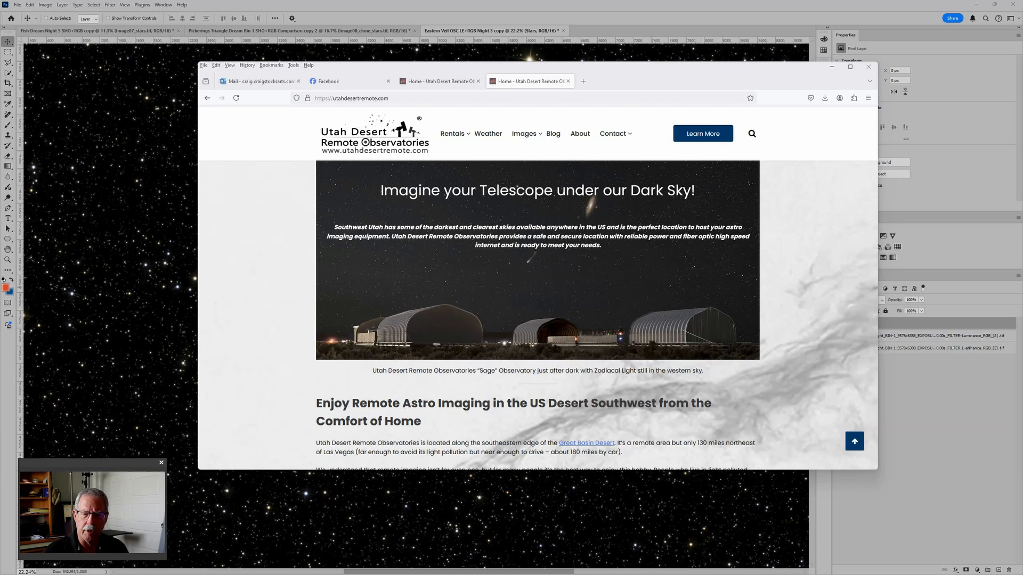
Step: Put away the observatory website window and view the Eastern Veil OSC LE+RGB Night 2.jpg image before closing it
click(836, 68)
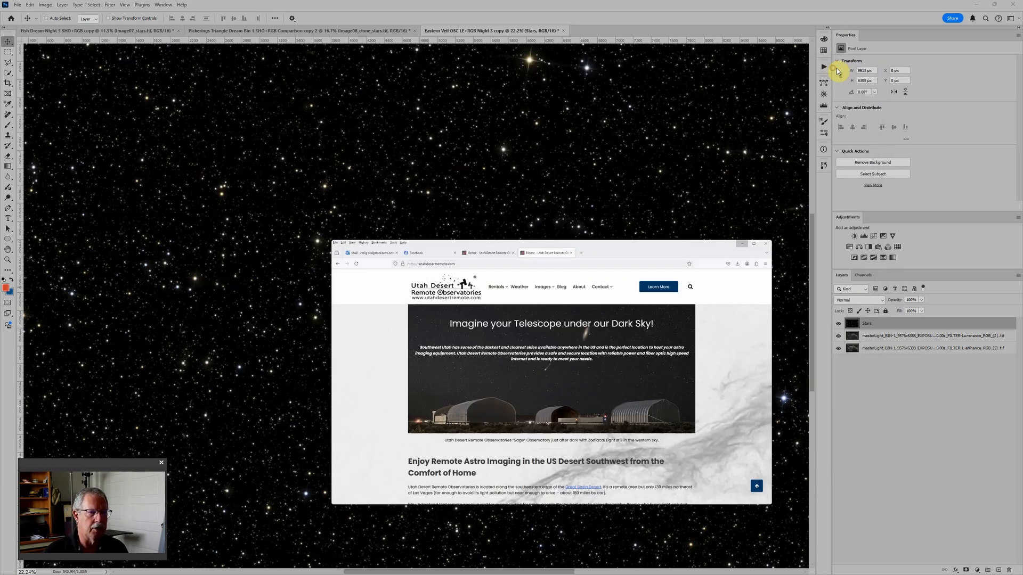
drag(1021, 146, 430, 130)
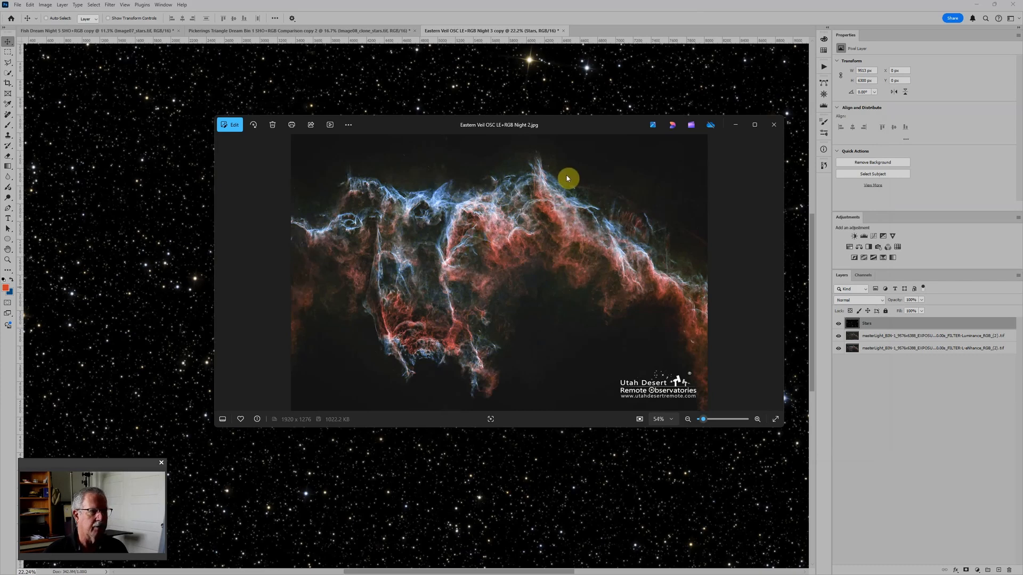
click(772, 126)
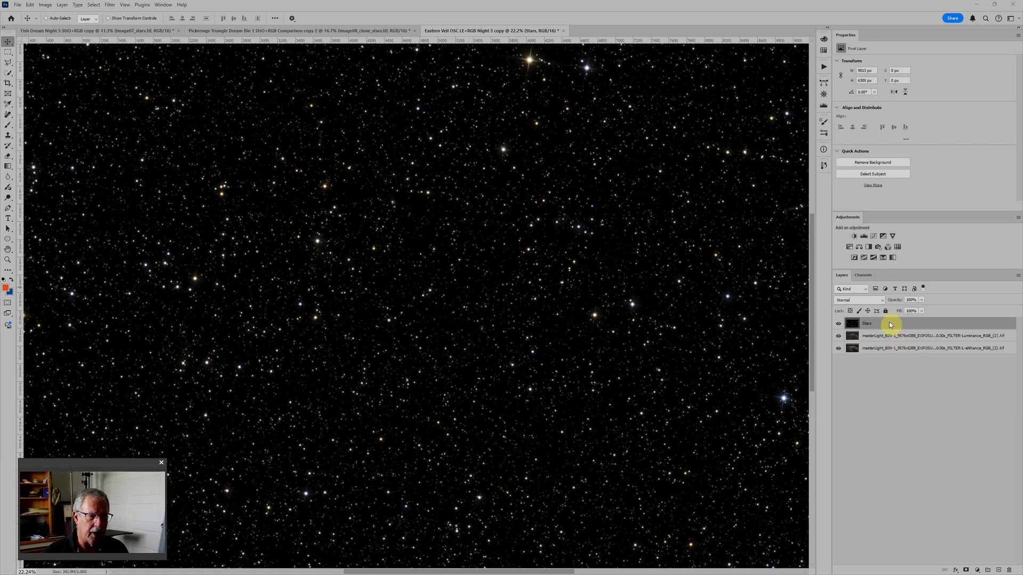
Step: Hide the Stars and Luminance RGB layers to view the starless L-eNhance layer on its own
click(900, 335)
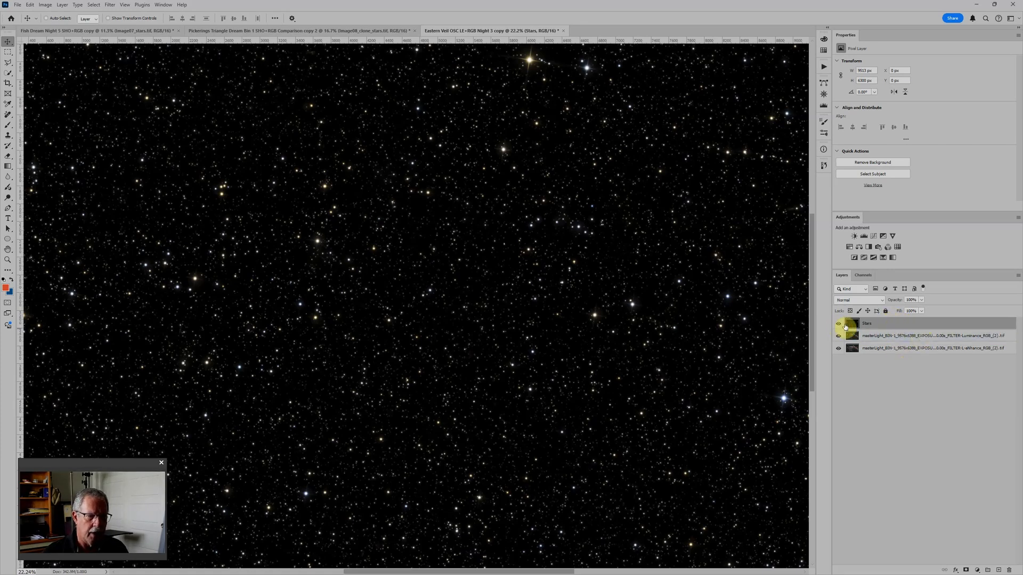
click(838, 323)
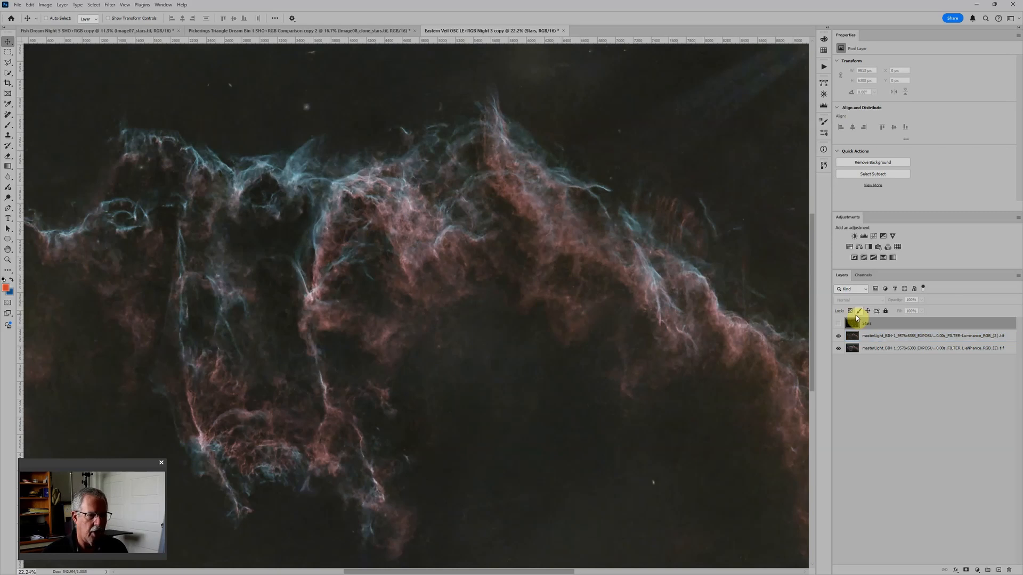
click(839, 336)
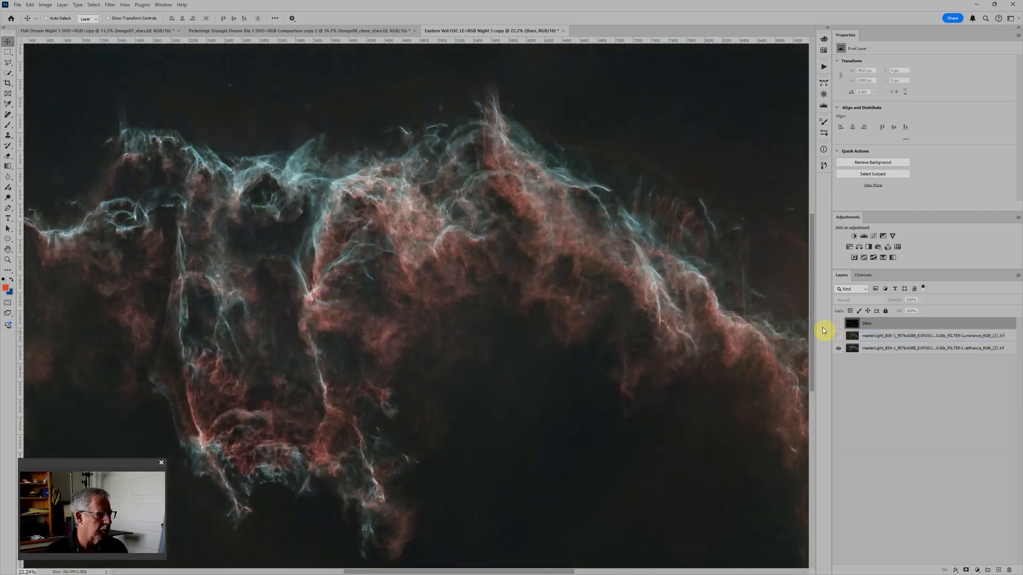
click(925, 348)
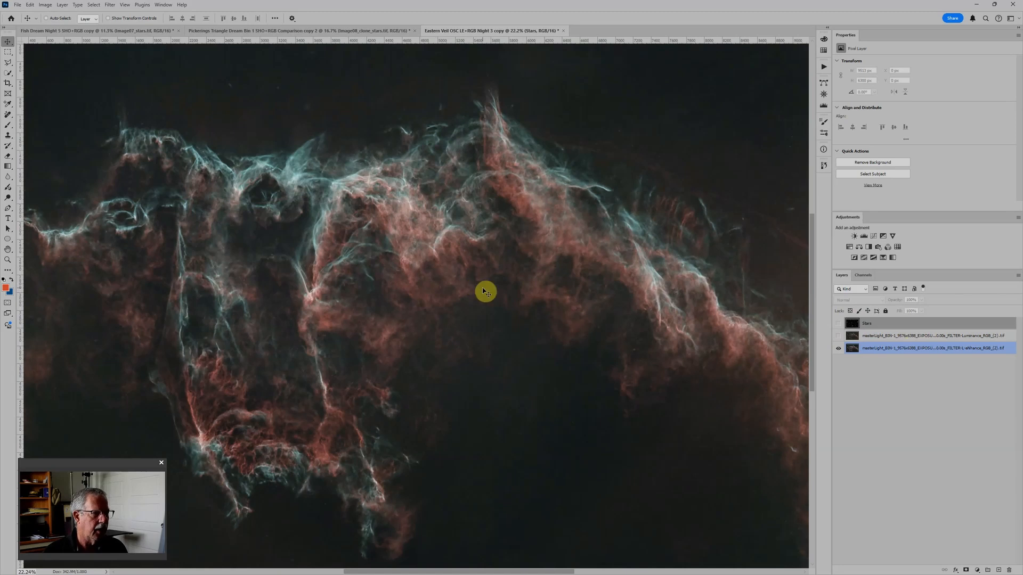
click(867, 382)
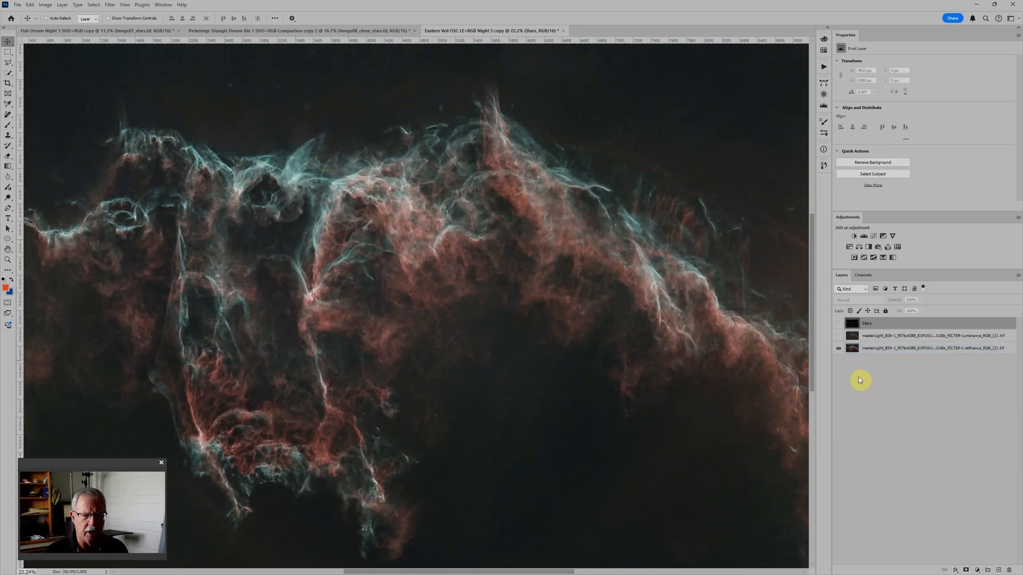
Step: Show the Luminance RGB layer again and examine its starless nebula across the whole frame against the L-eNhance layer
click(839, 335)
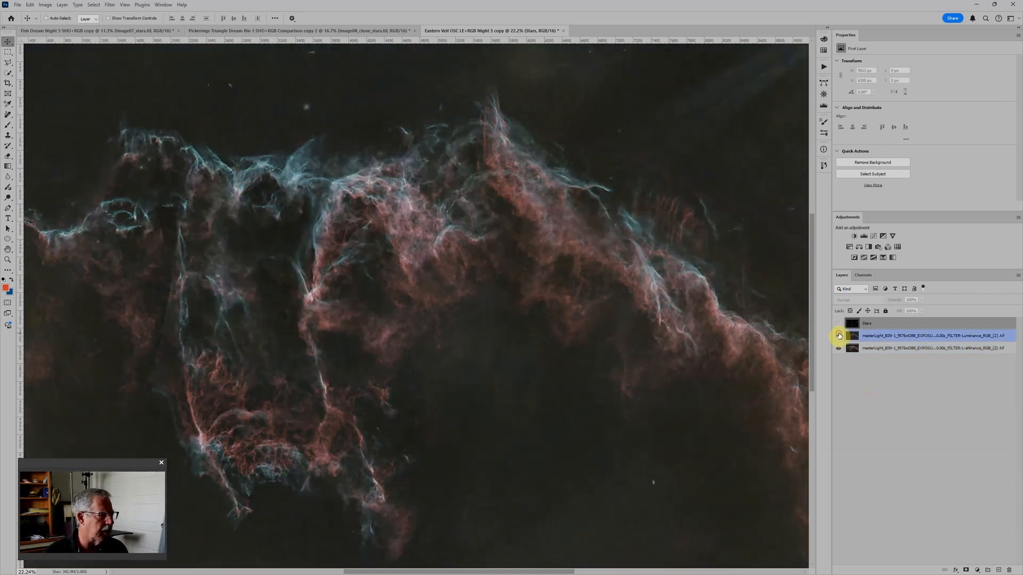
click(848, 349)
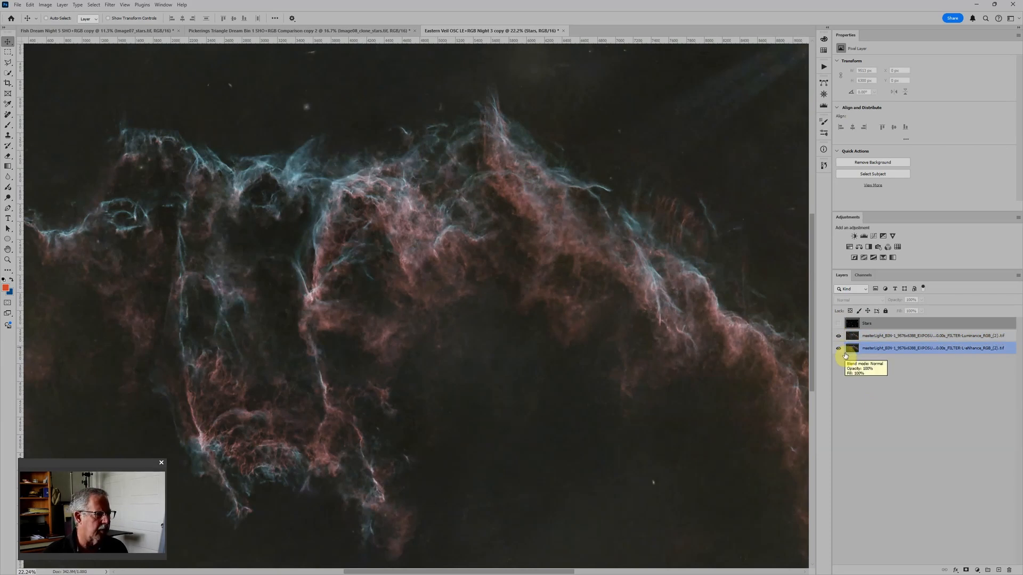
click(848, 362)
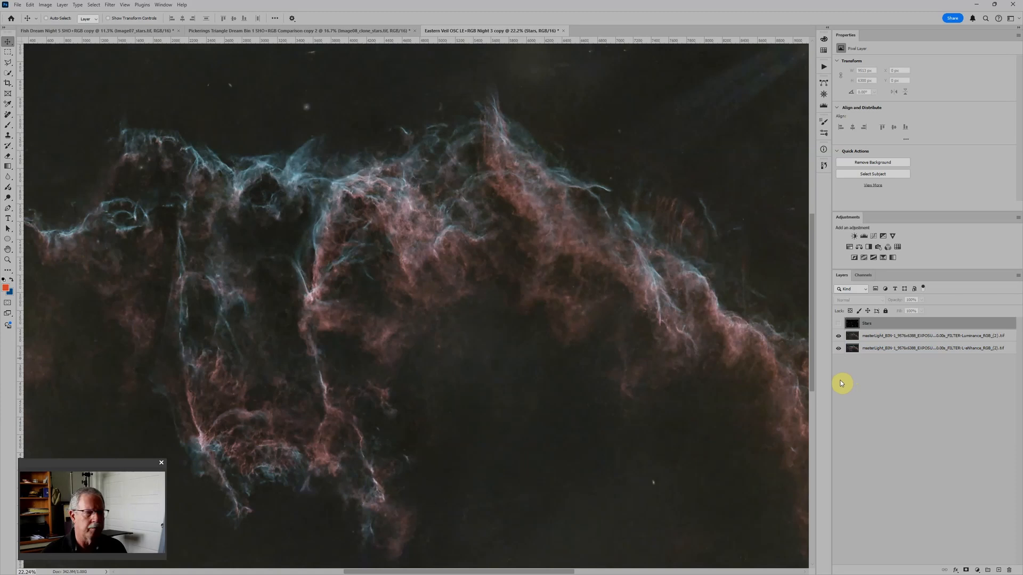
scroll(541, 258, down, 6)
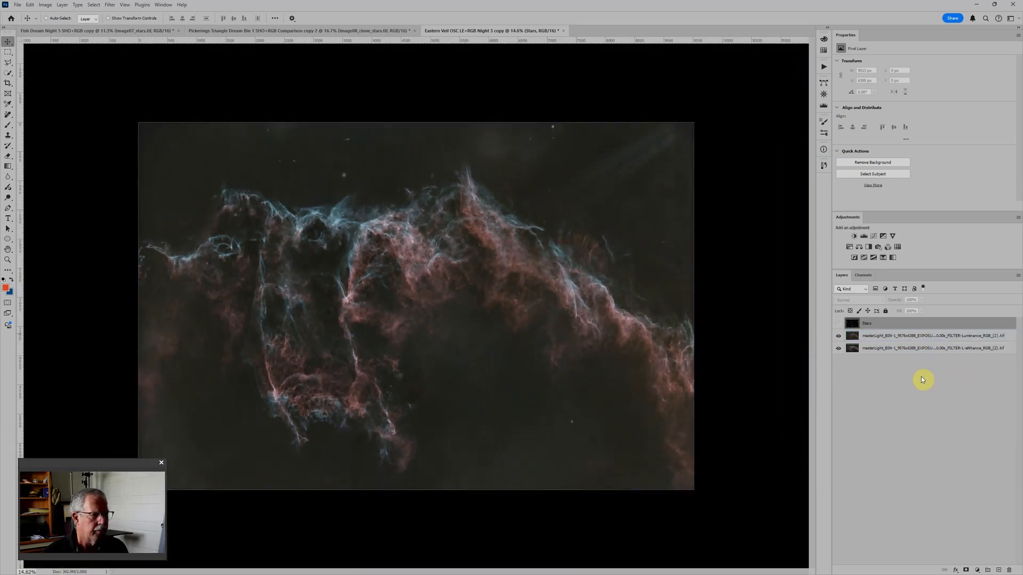
click(877, 349)
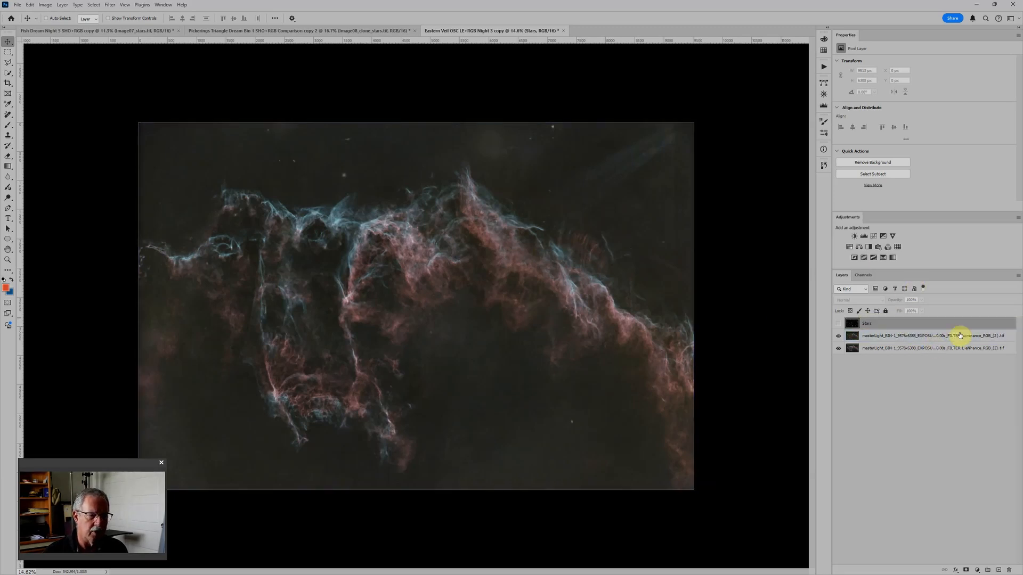
click(904, 336)
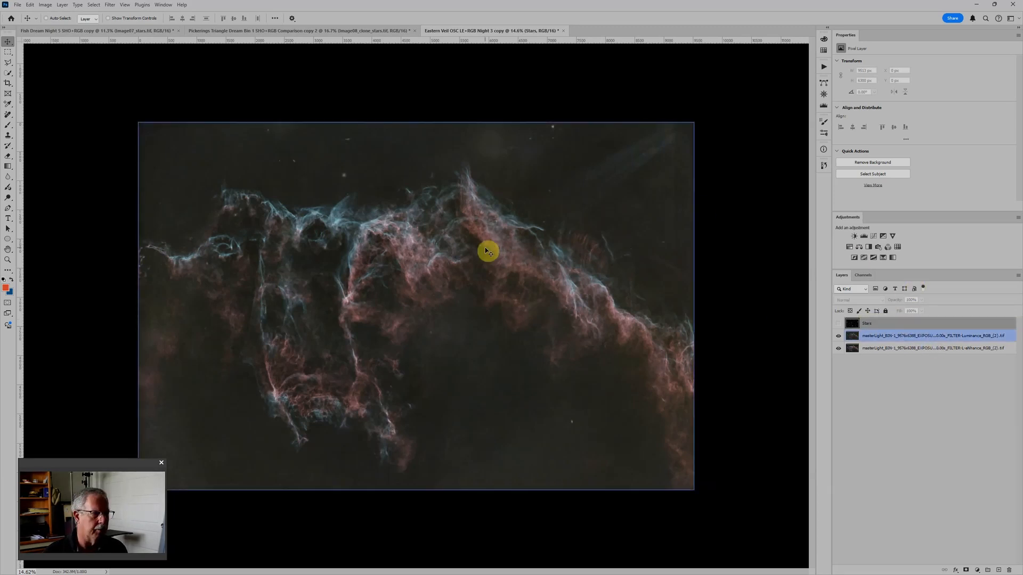
click(887, 402)
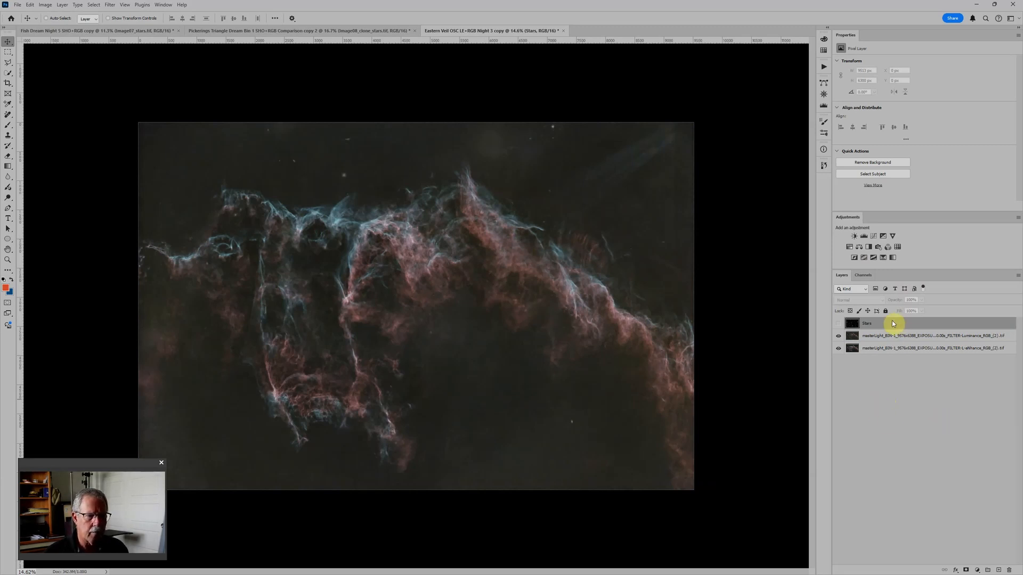
Step: Show the Stars layer again, place it in its own group, and name the group Stars
click(837, 324)
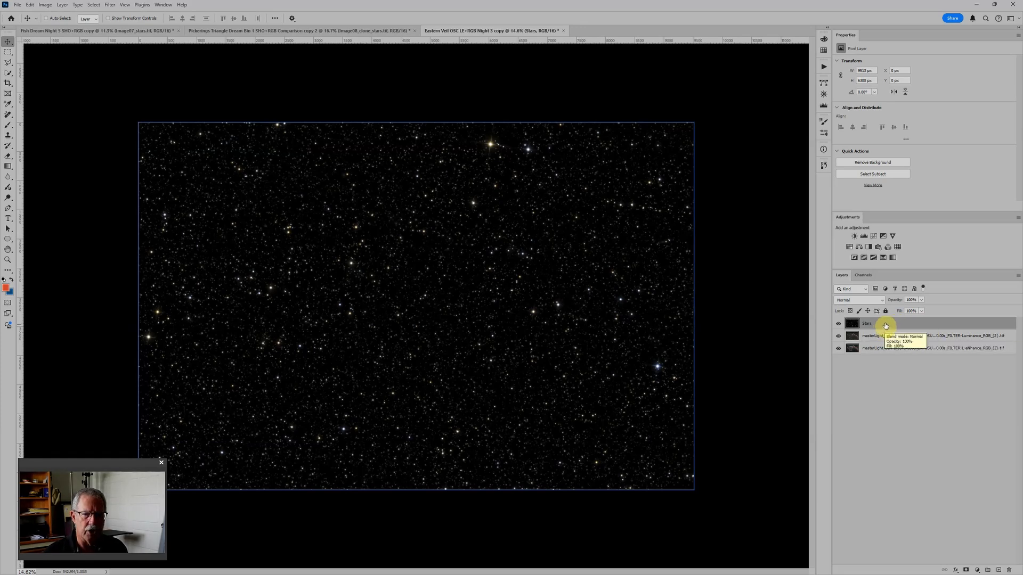
key(ctrl+g)
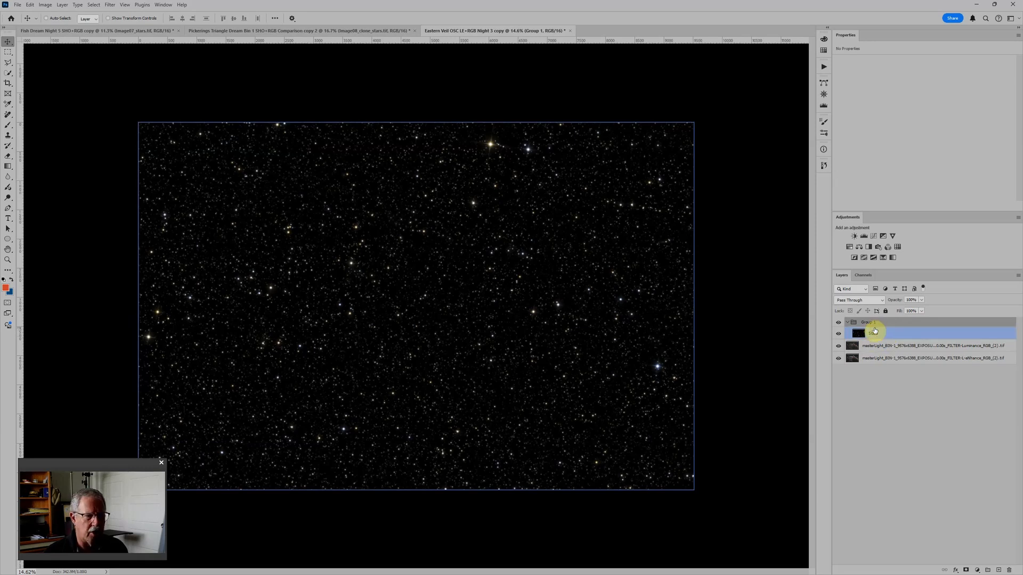
click(860, 321)
double_click(866, 322)
text(S)
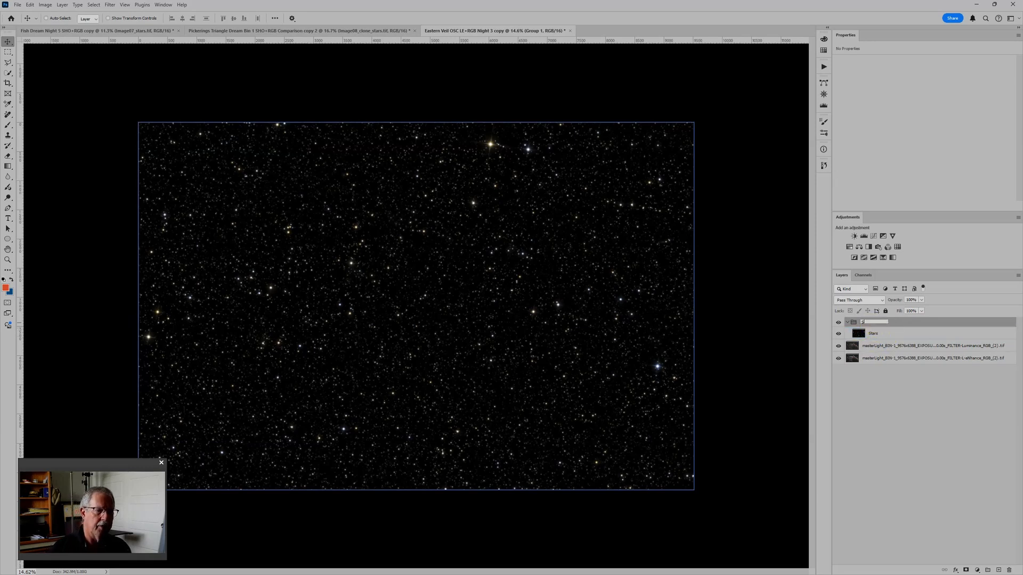
text(tars)
key(Return)
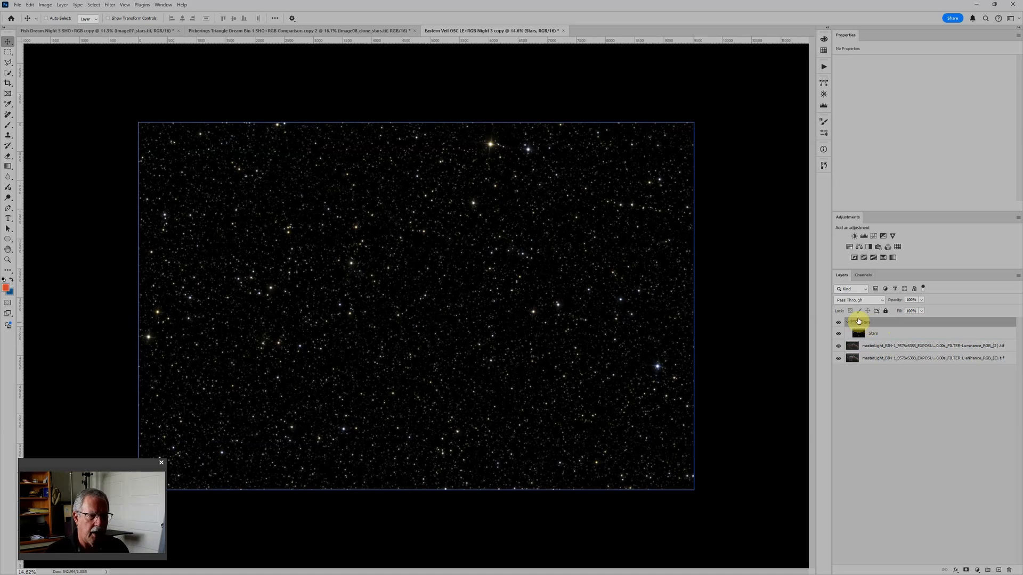
Step: Set the Stars group's blend mode to Screen, and collapse and hide the group
click(853, 301)
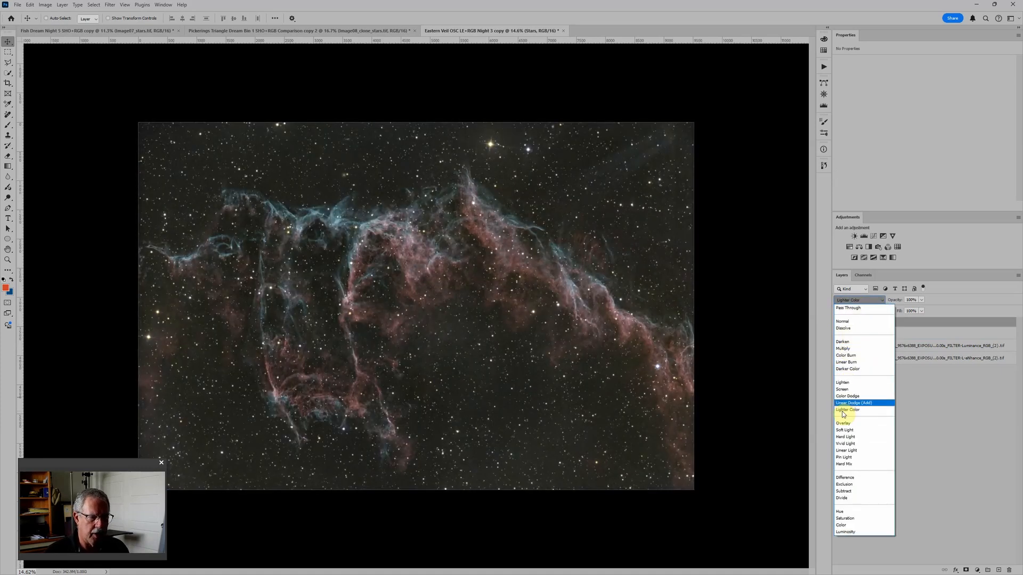
click(847, 394)
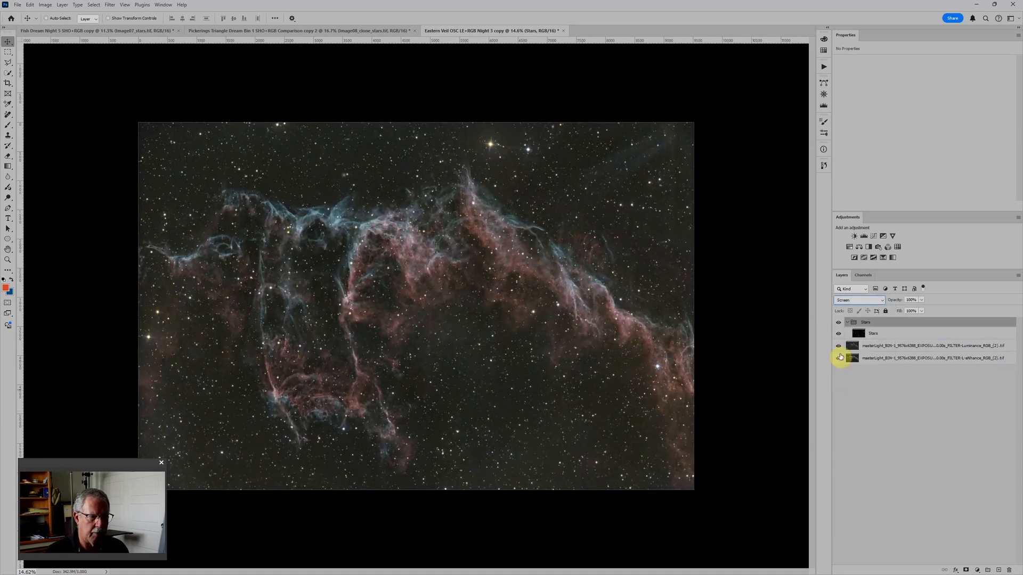
click(844, 322)
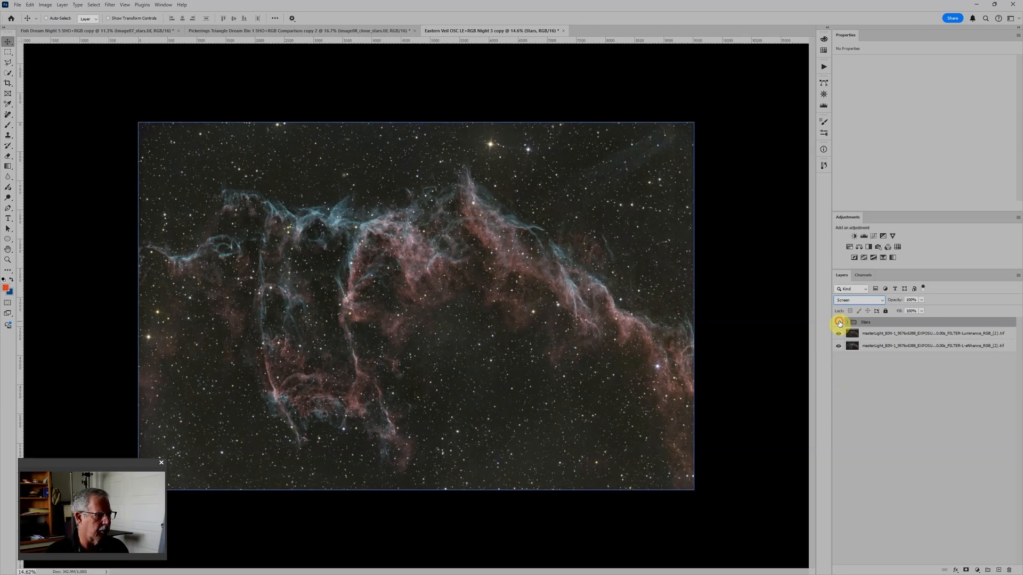
click(839, 323)
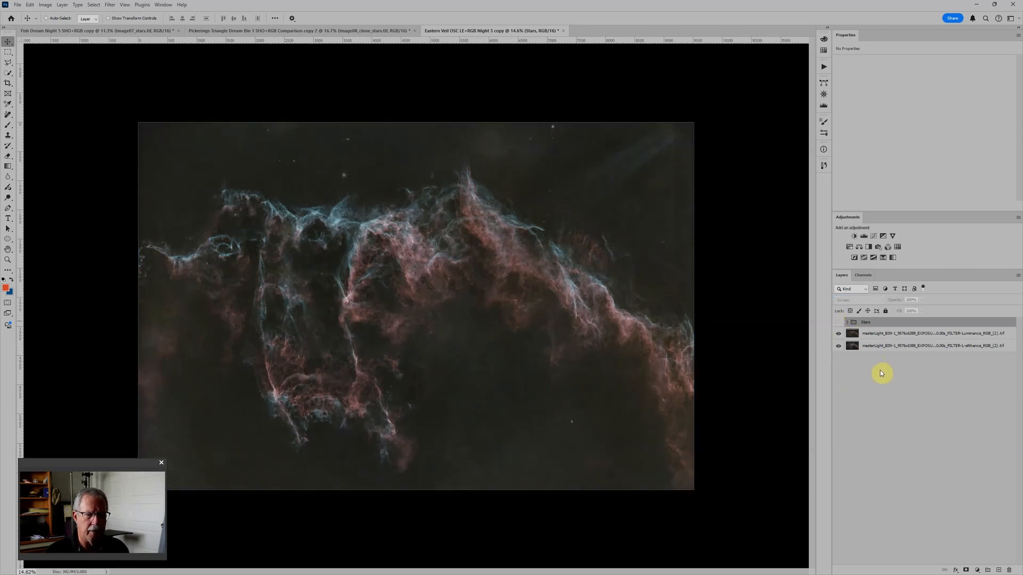
Step: Place the Luminance RGB layer in its own group named RGB and hide that group
click(925, 333)
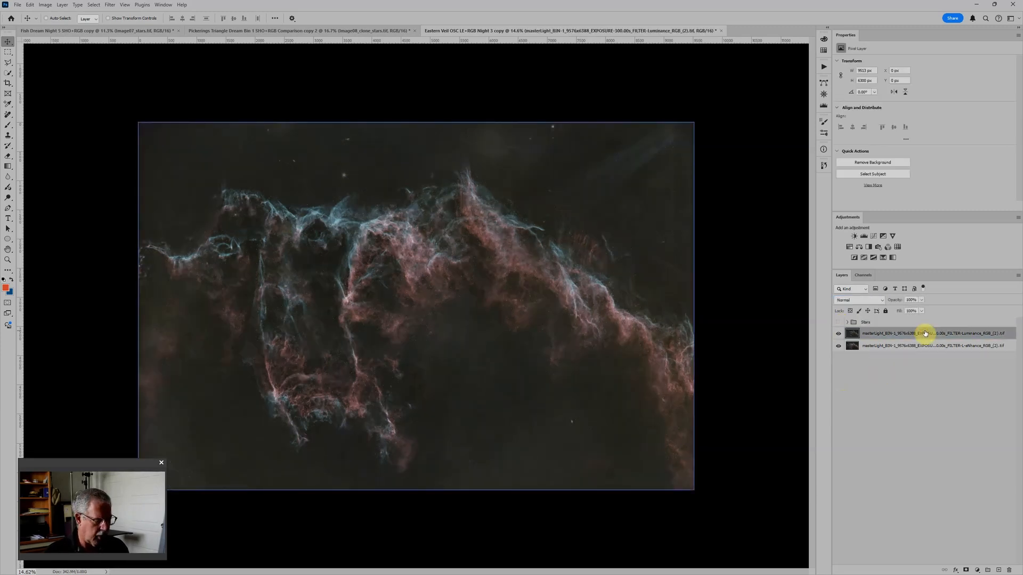
key(ctrl+g)
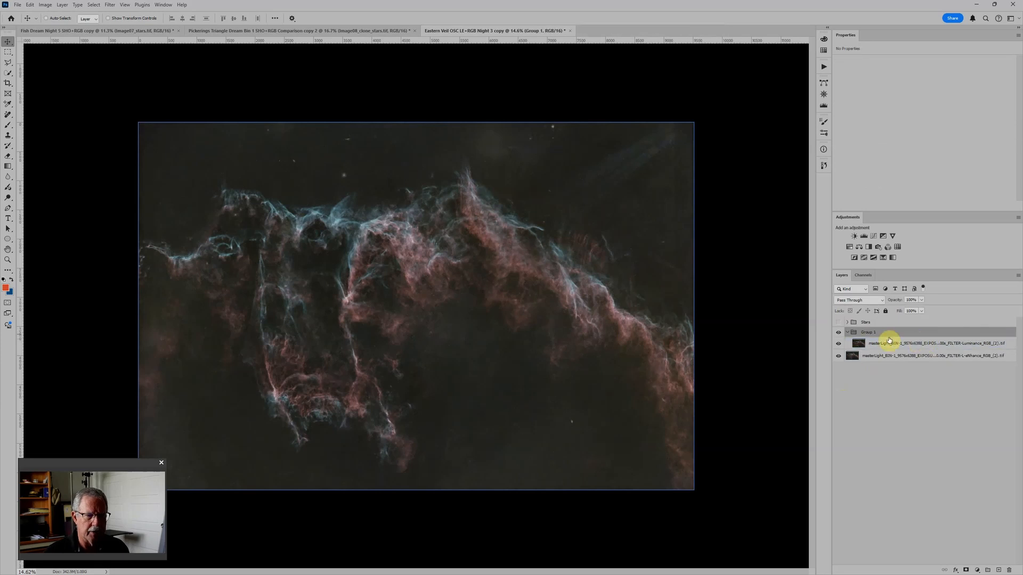
double_click(869, 332)
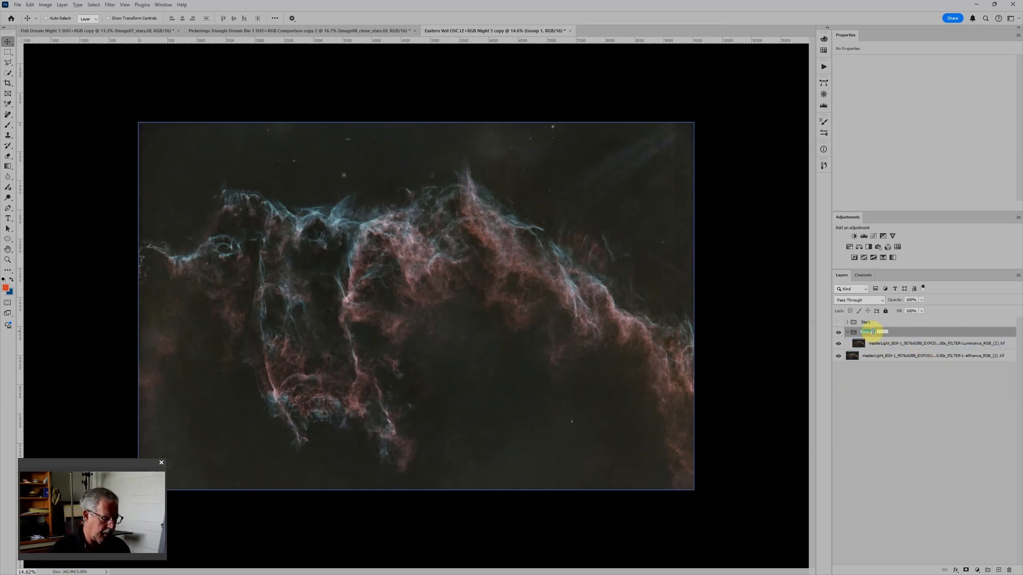
text(RGB)
key(Return)
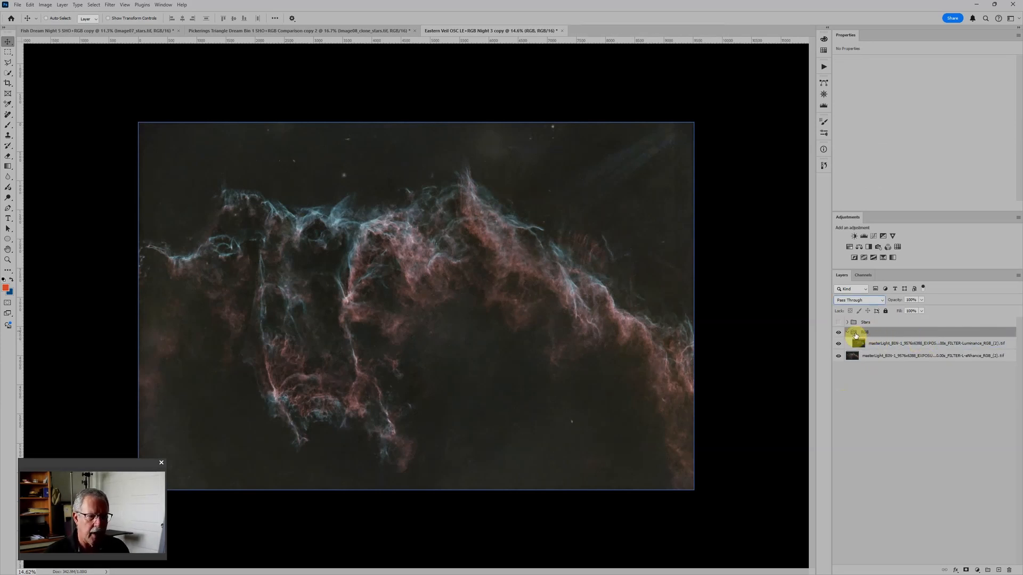
click(839, 332)
Step: Place the L-eNhance layer in its own group named LE
click(857, 356)
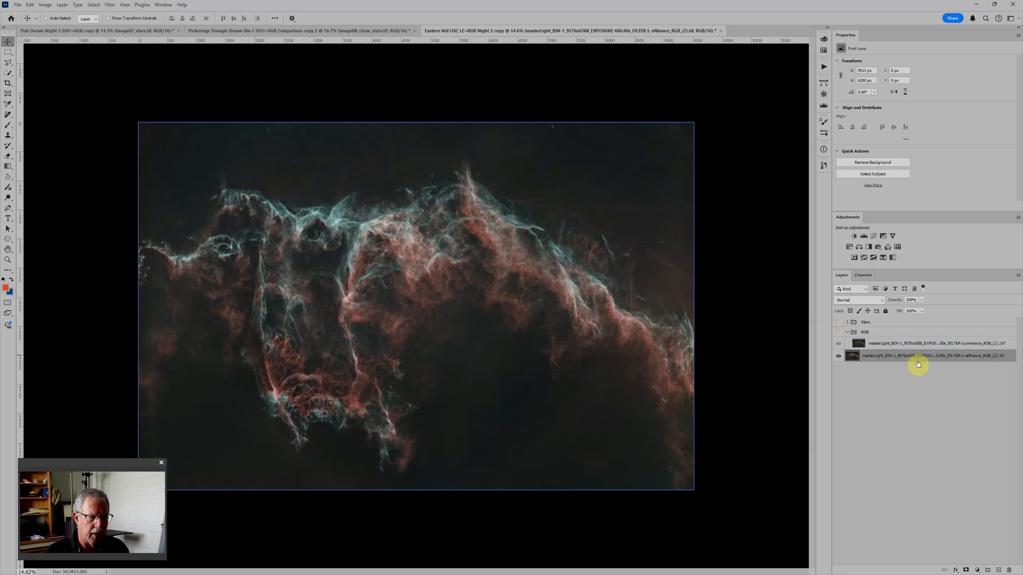
key(ctrl+g)
click(874, 358)
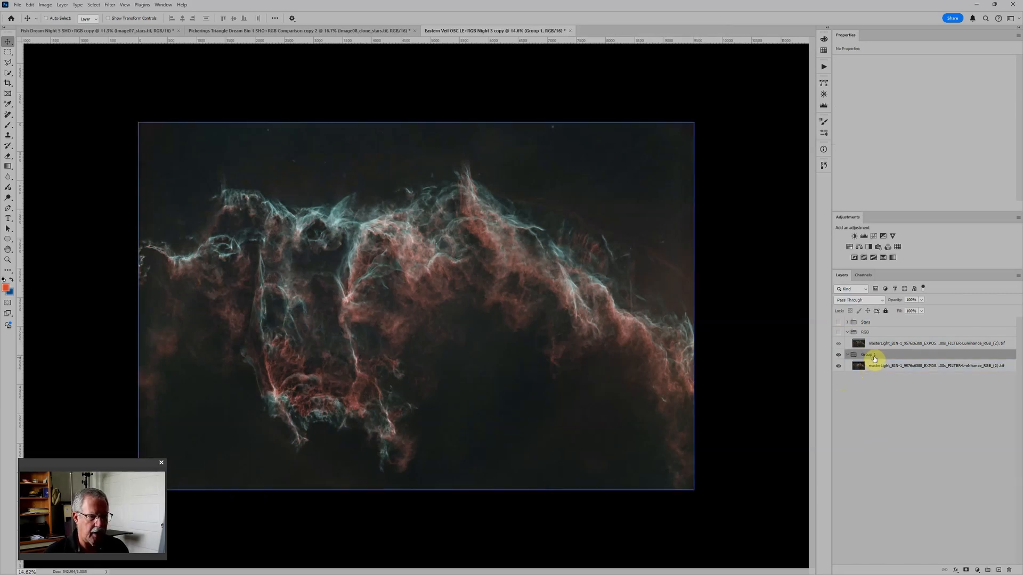
text(LE)
key(Return)
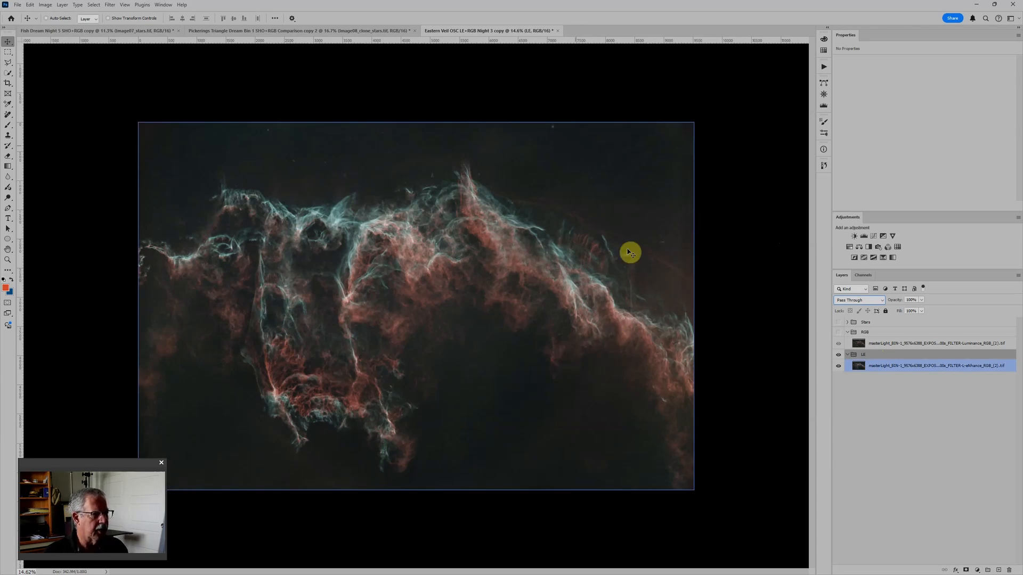
click(887, 365)
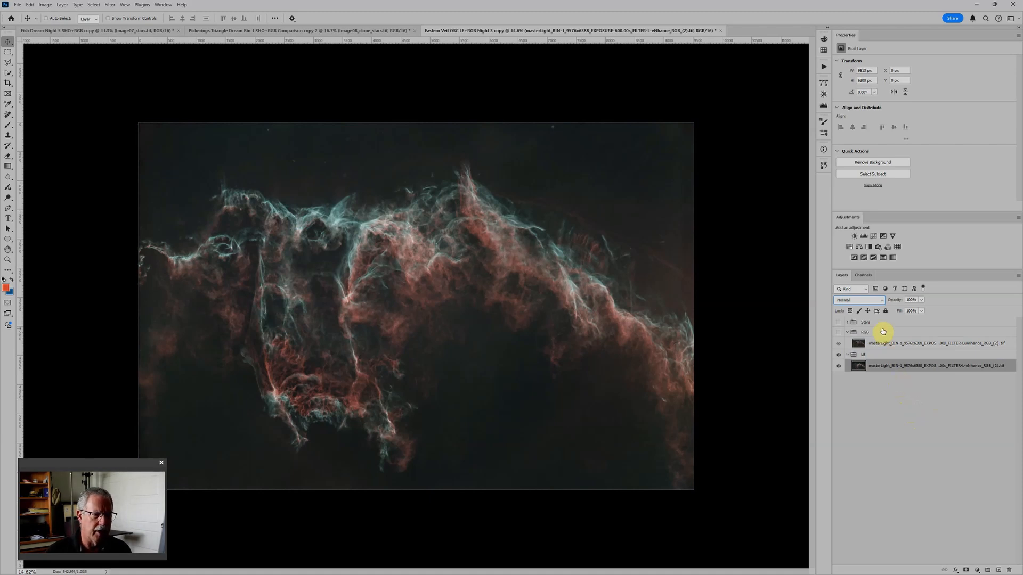
Step: Reset the foreground and background colors to default and add a black Solid Color fill layer inside the RGB group
click(883, 333)
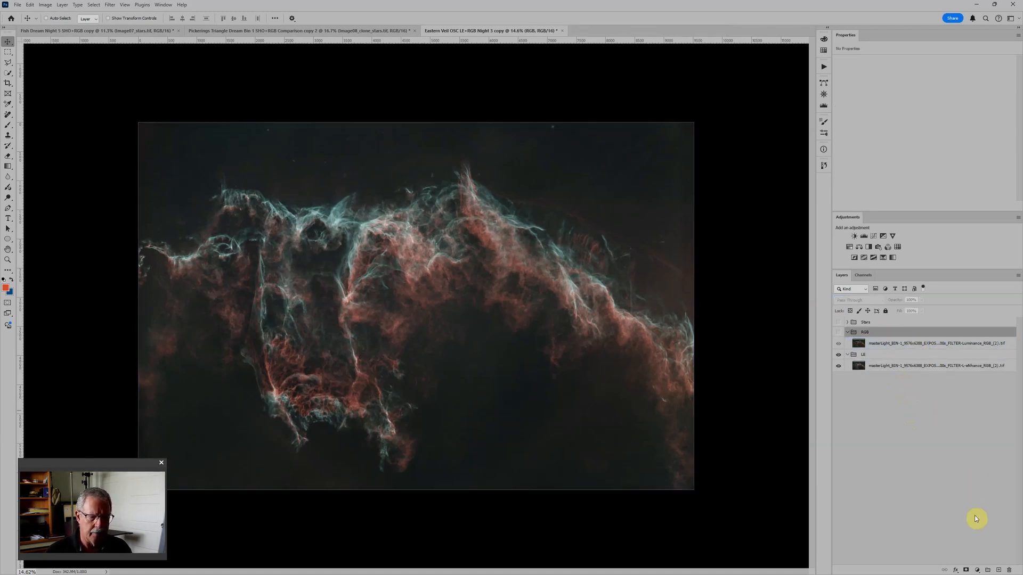
key(d)
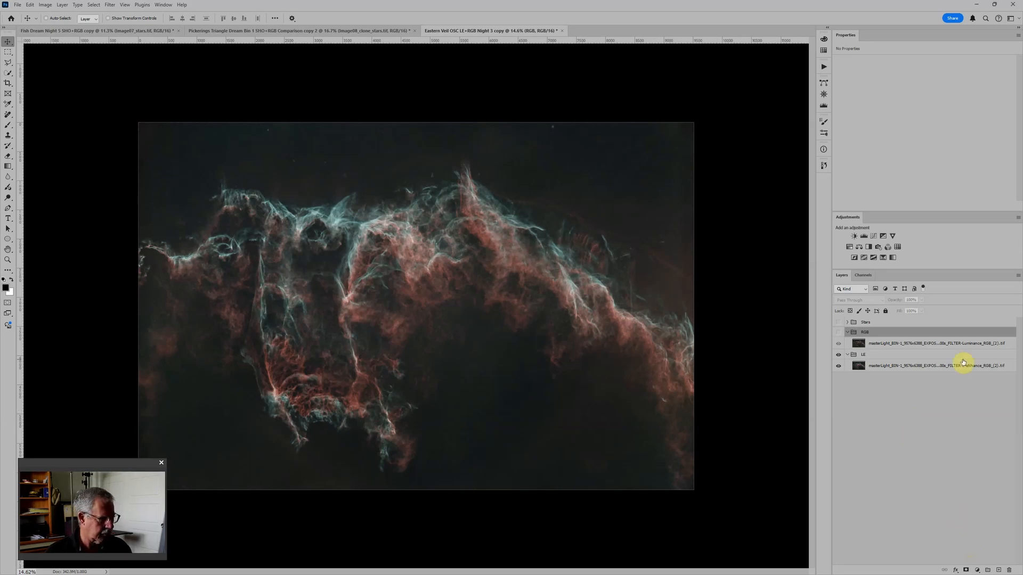
click(977, 570)
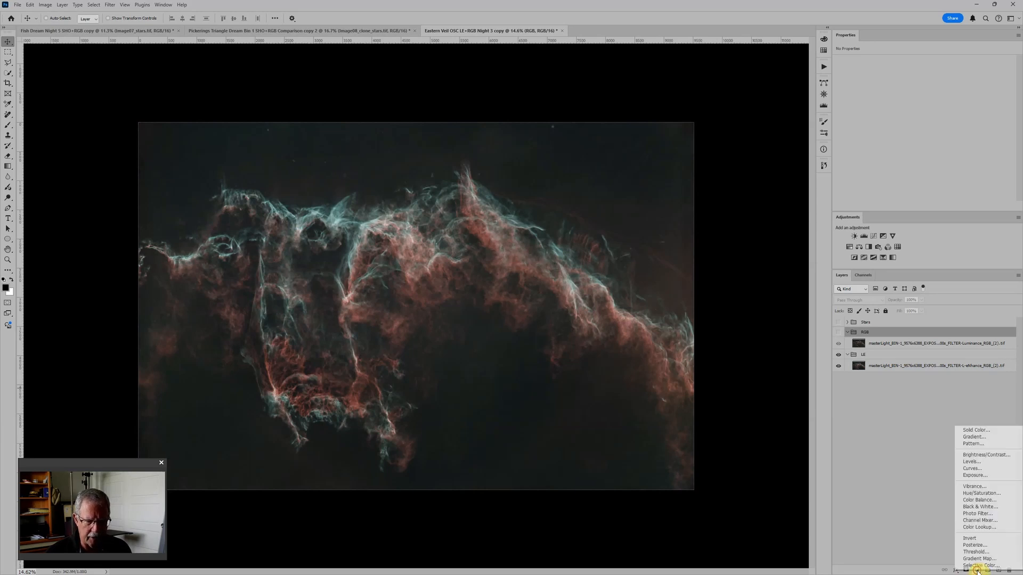
click(979, 431)
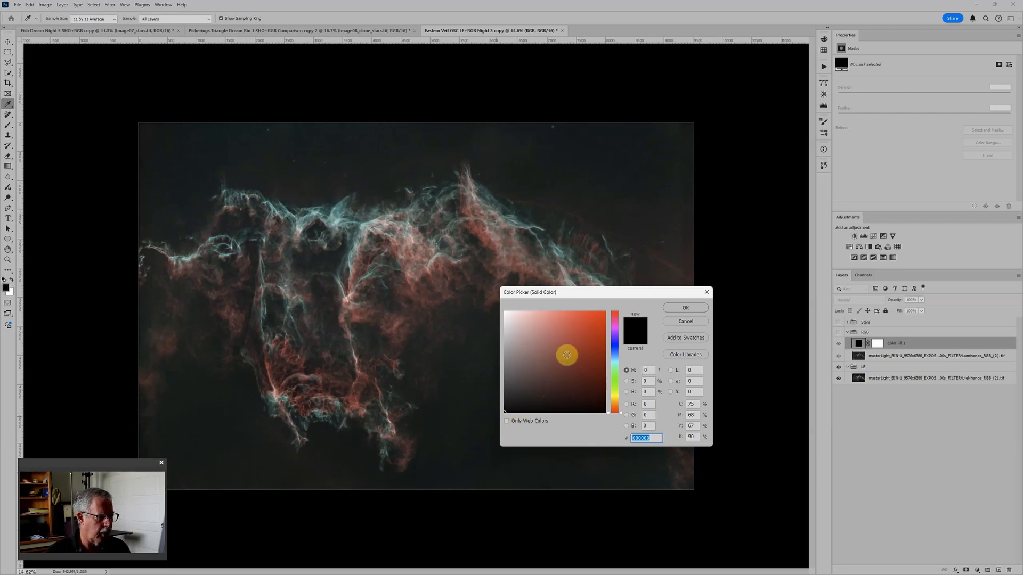
drag(589, 290, 588, 266)
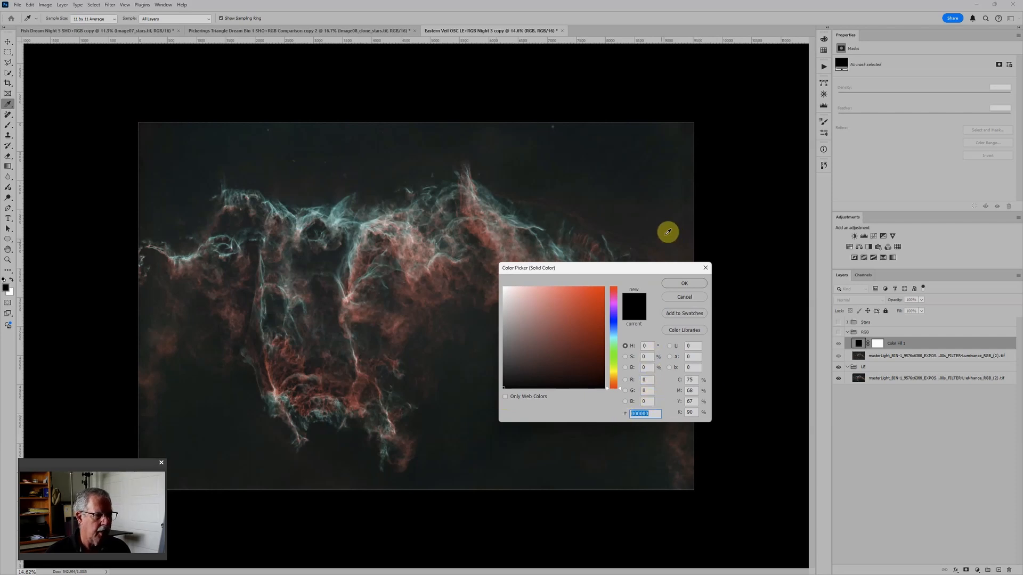
click(684, 283)
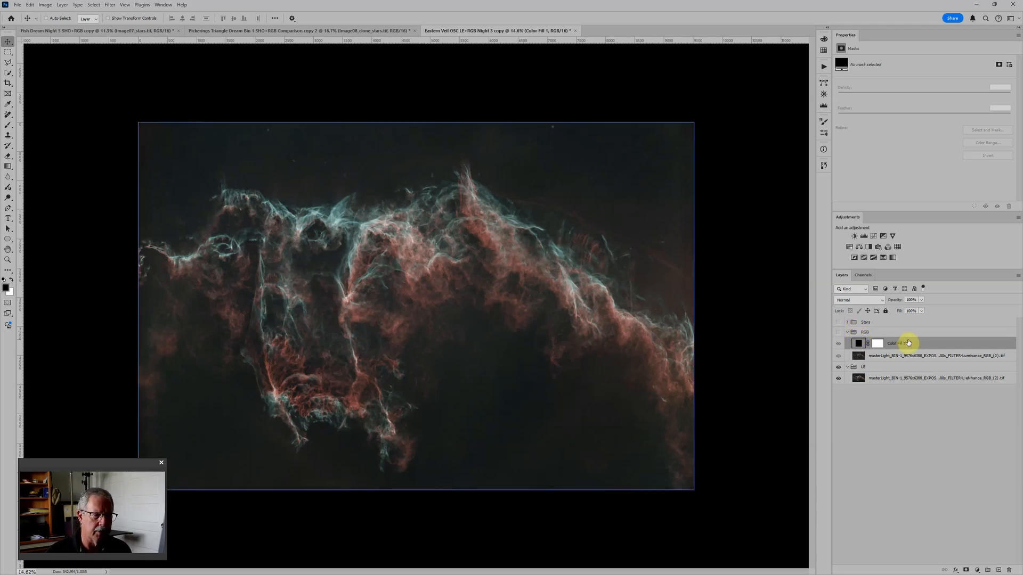
Step: Move the black fill layer out of the RGB group to sit just above it, and set its blend mode to Divide
drag(910, 345, 909, 330)
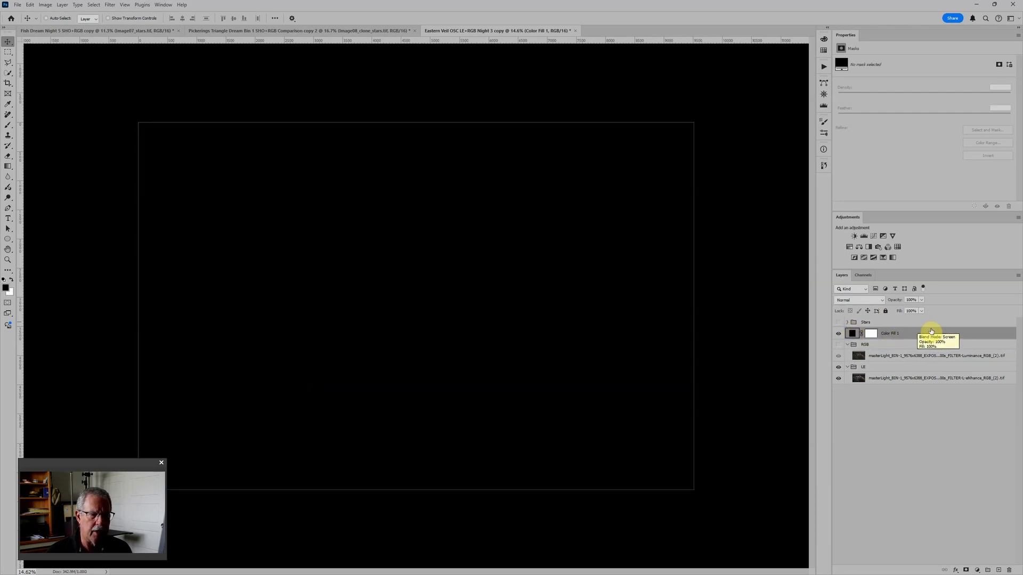
click(881, 299)
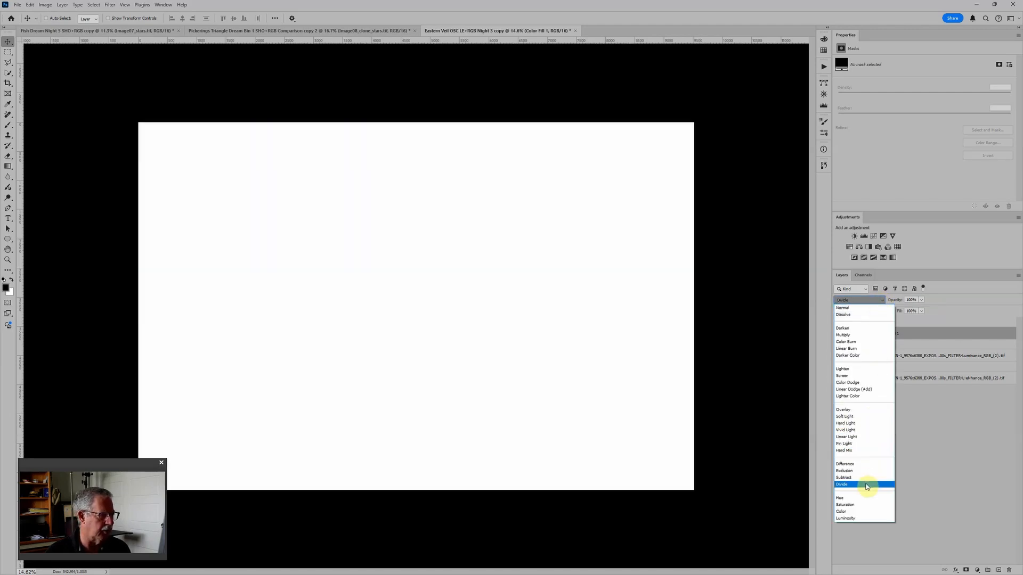
click(865, 485)
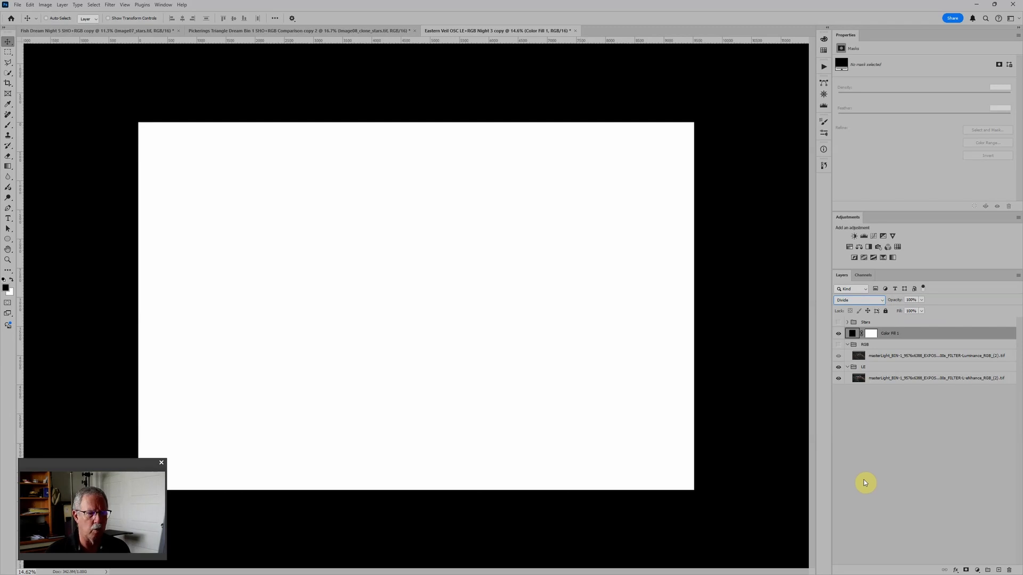
Step: Add a Levels adjustment layer above the L-eNhance image in the LE group
click(882, 379)
drag(876, 379, 869, 372)
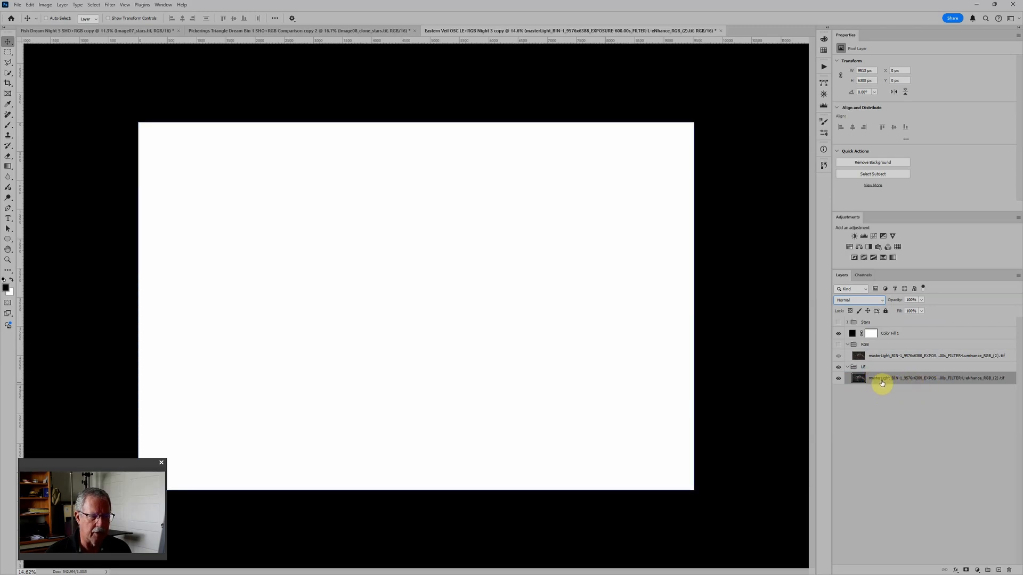
click(864, 237)
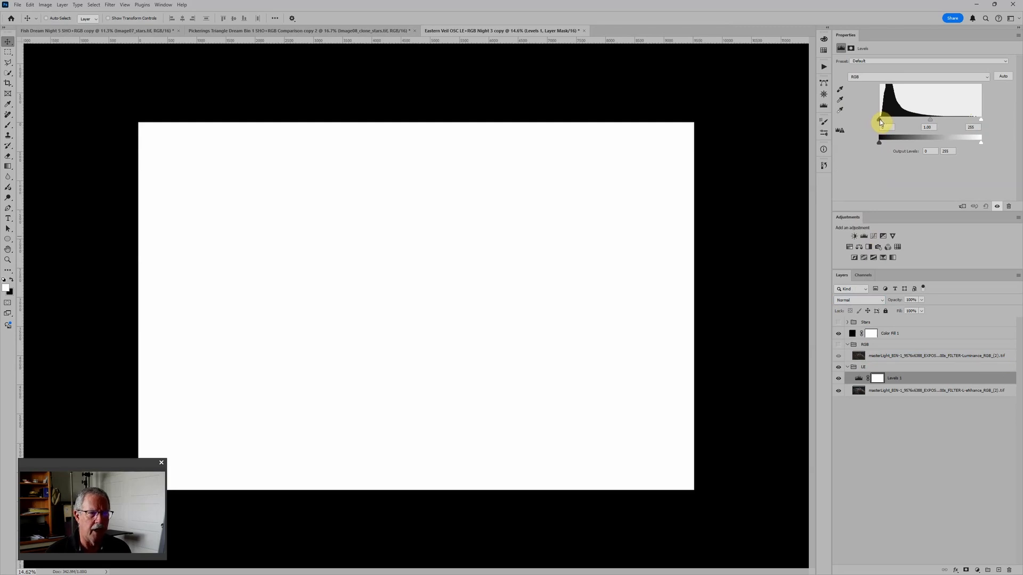
Step: Try the Levels input and output sliders with the black fill hidden, return them to their defaults, and show the fill again
drag(880, 120, 878, 120)
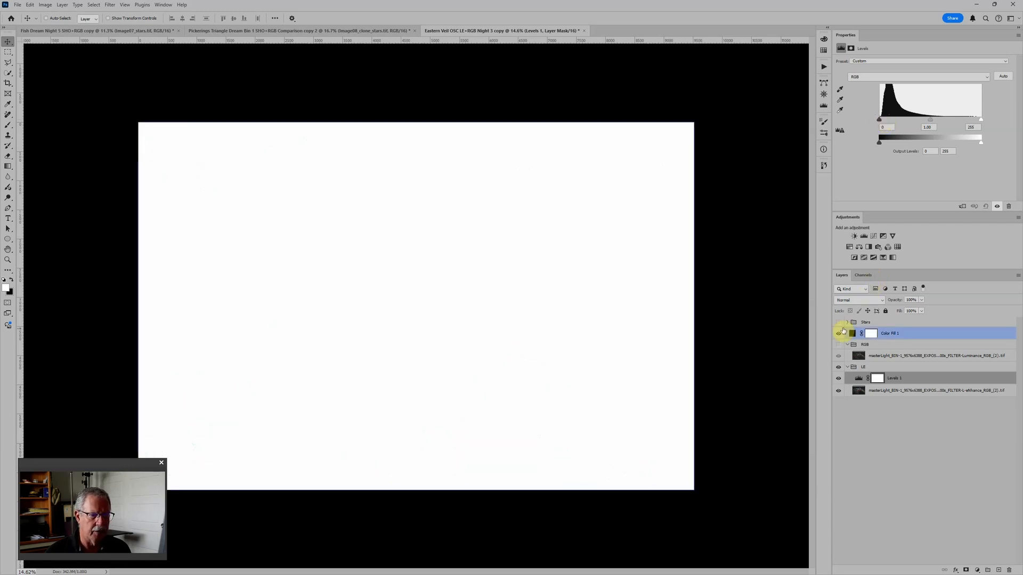
click(839, 333)
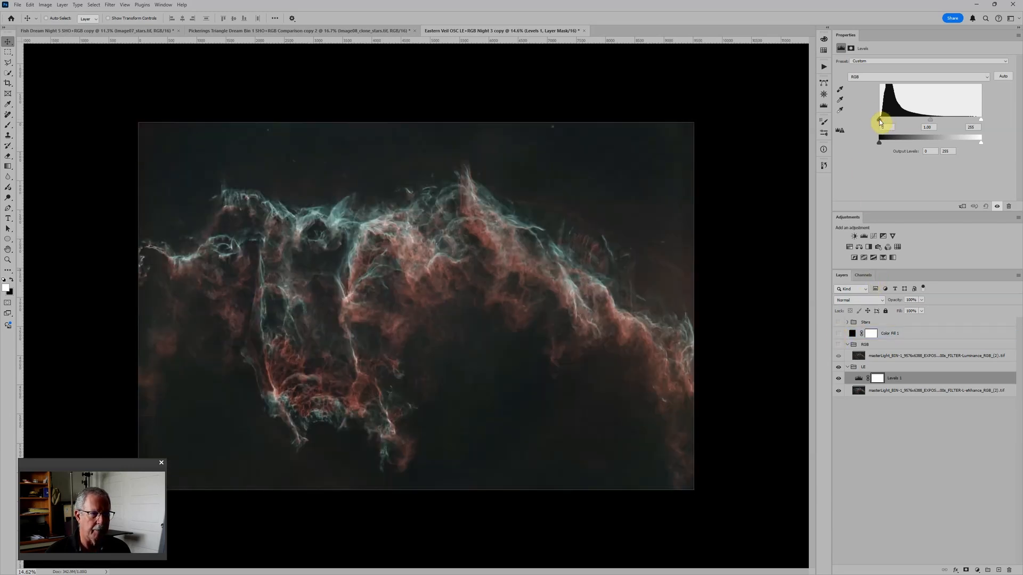
mouse_move(879, 120)
mouse_down()
mouse_move(905, 119)
mouse_move(879, 120)
mouse_up()
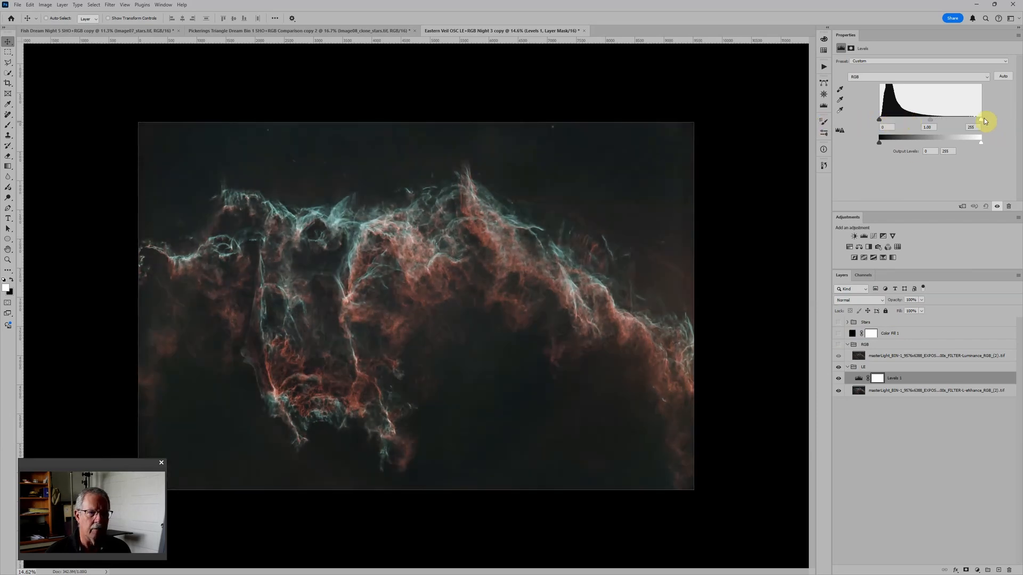
drag(981, 122, 931, 120)
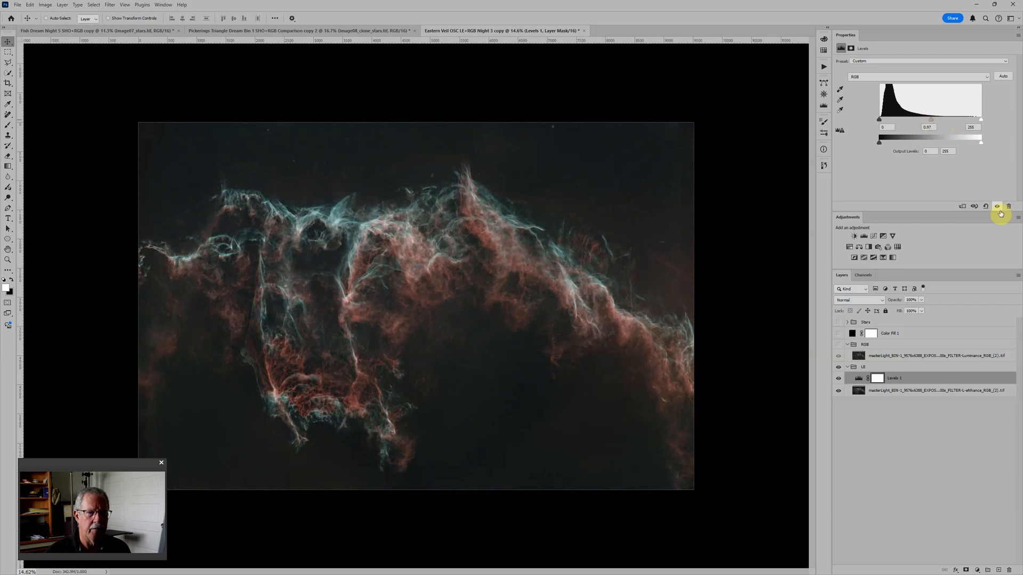
click(986, 206)
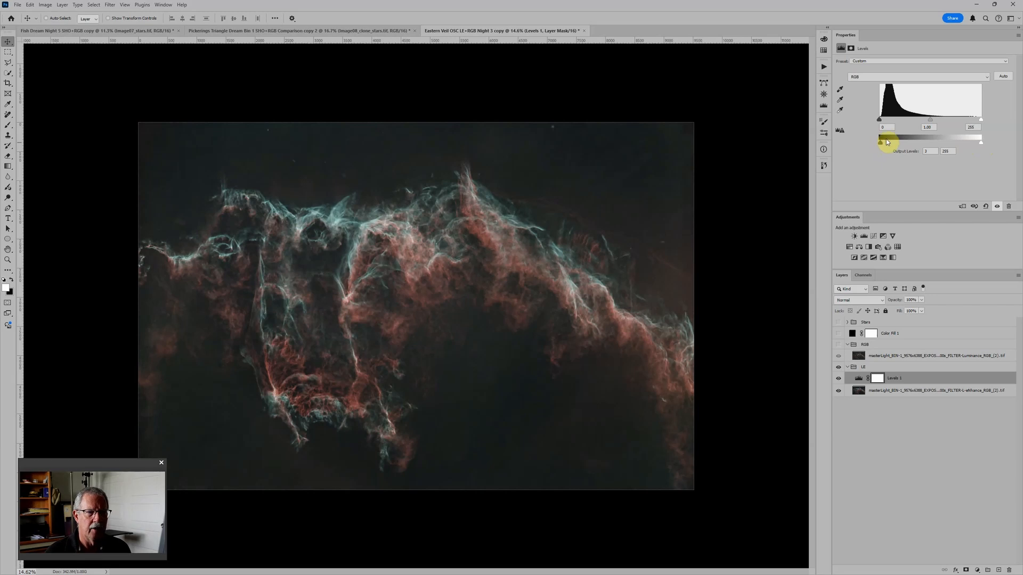
drag(884, 143, 861, 151)
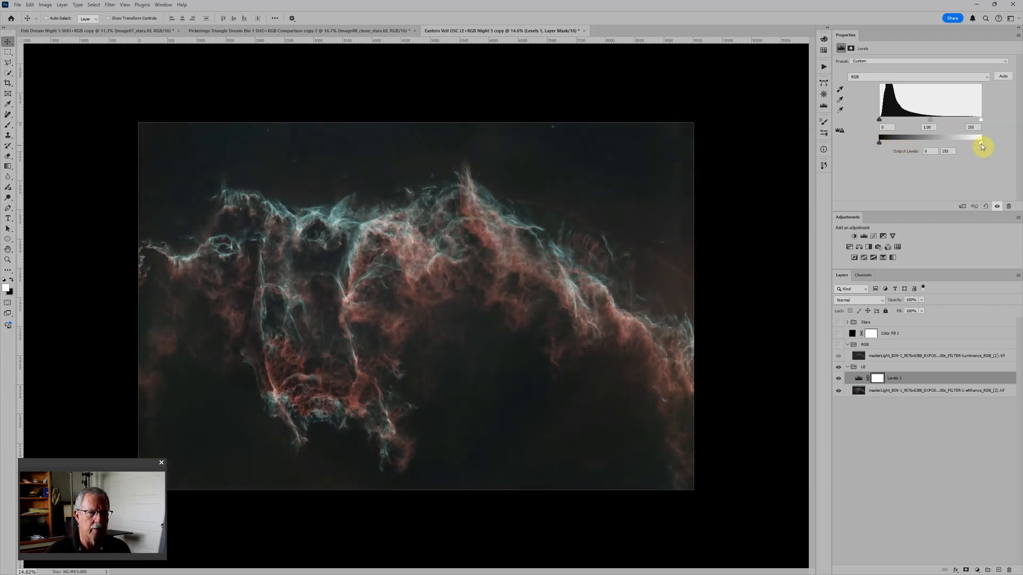
drag(981, 143, 1003, 150)
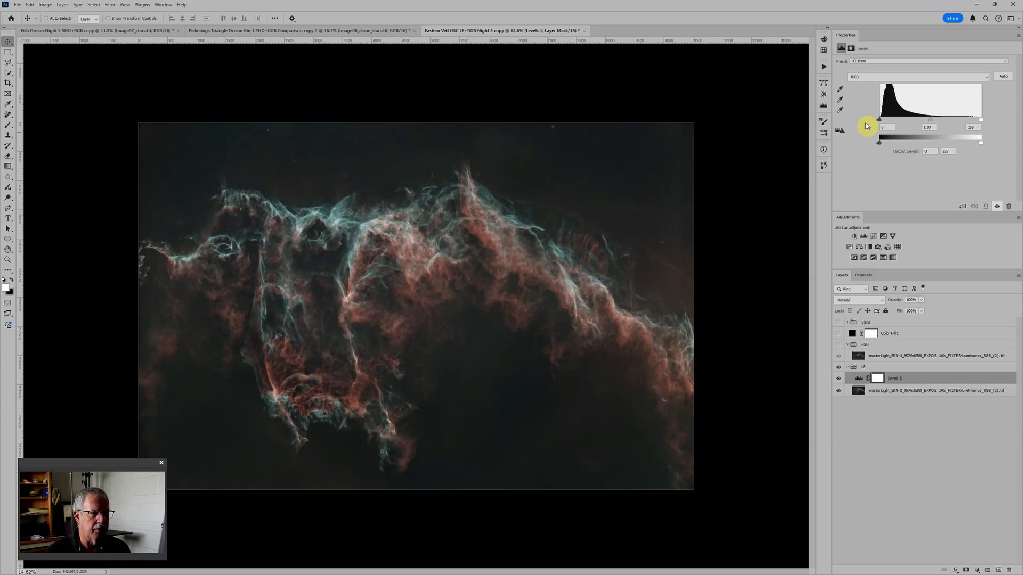
drag(879, 121, 818, 137)
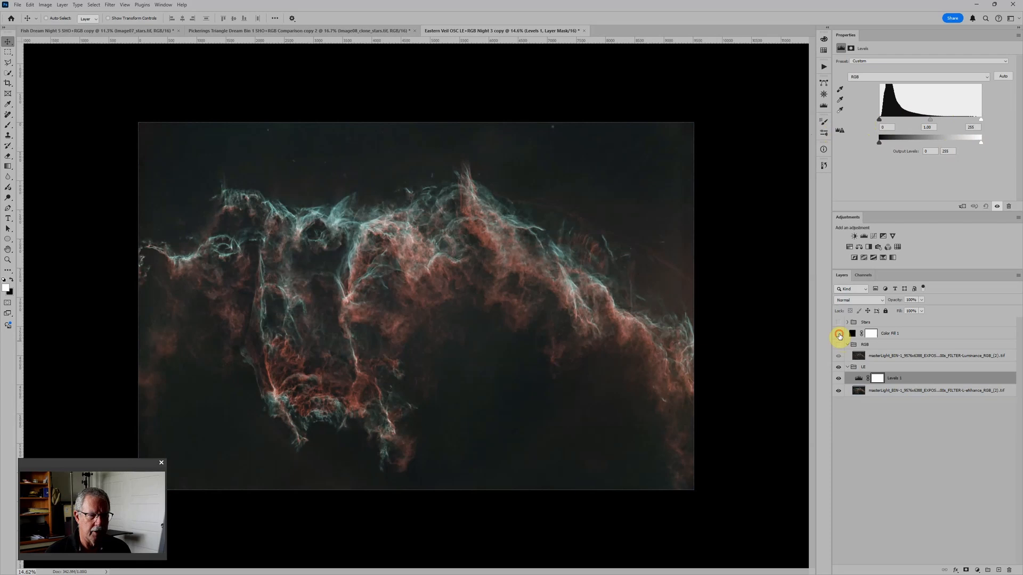
click(839, 334)
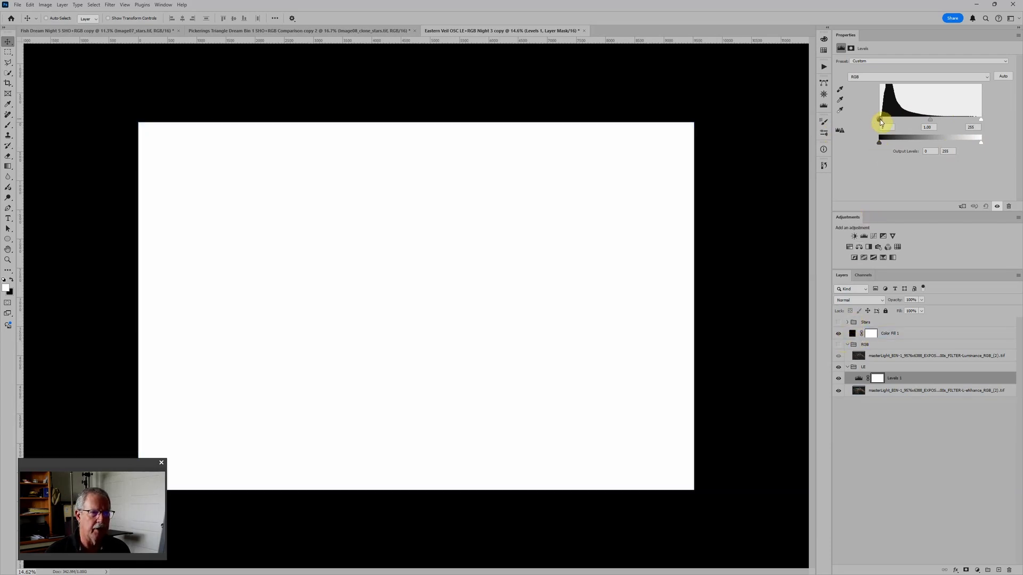
Step: Raise the Levels input black point on the L-eNhance image to 19
drag(880, 119, 886, 122)
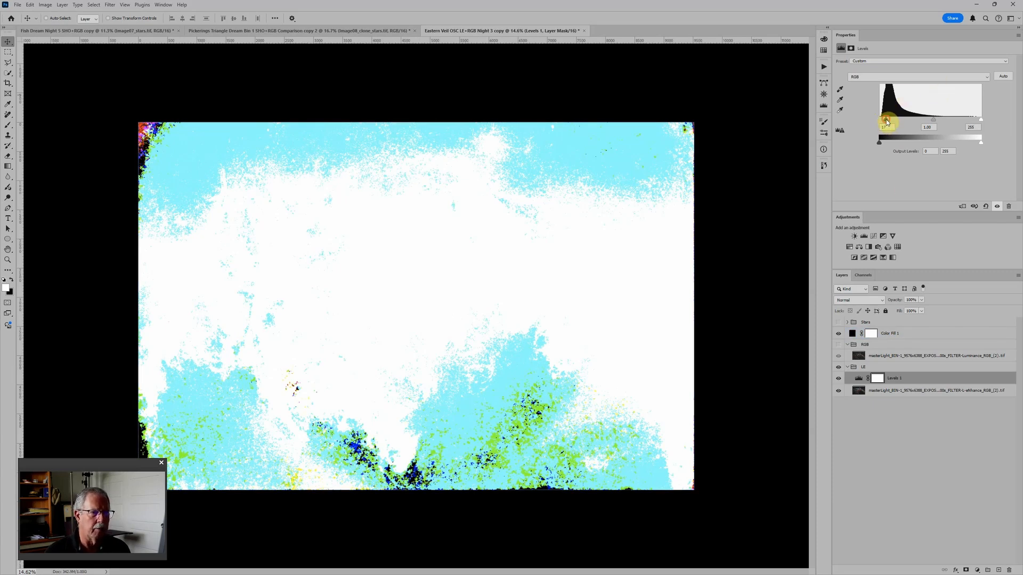
mouse_move(887, 122)
mouse_down()
mouse_move(897, 122)
mouse_move(888, 124)
mouse_up()
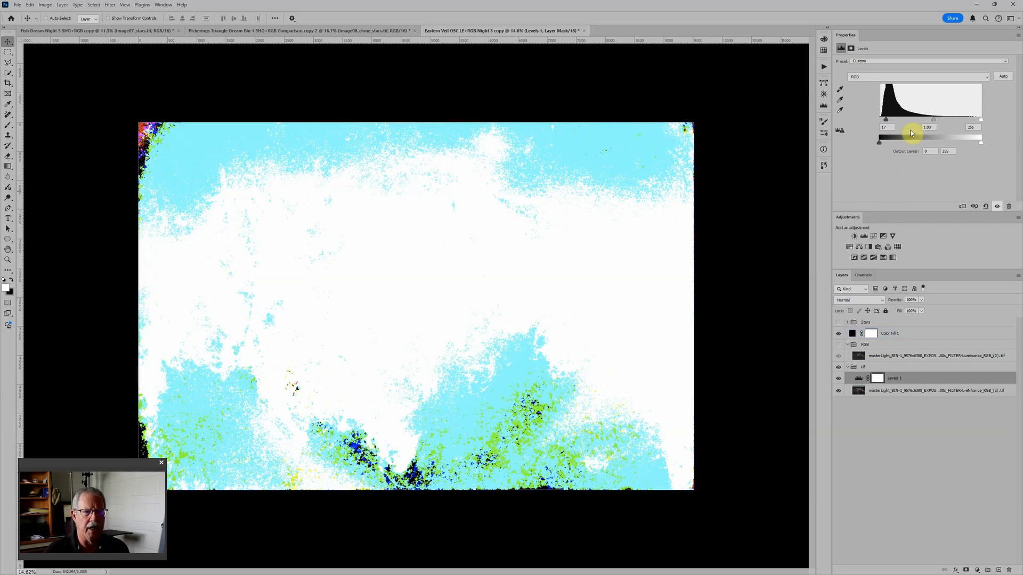
drag(885, 120, 887, 120)
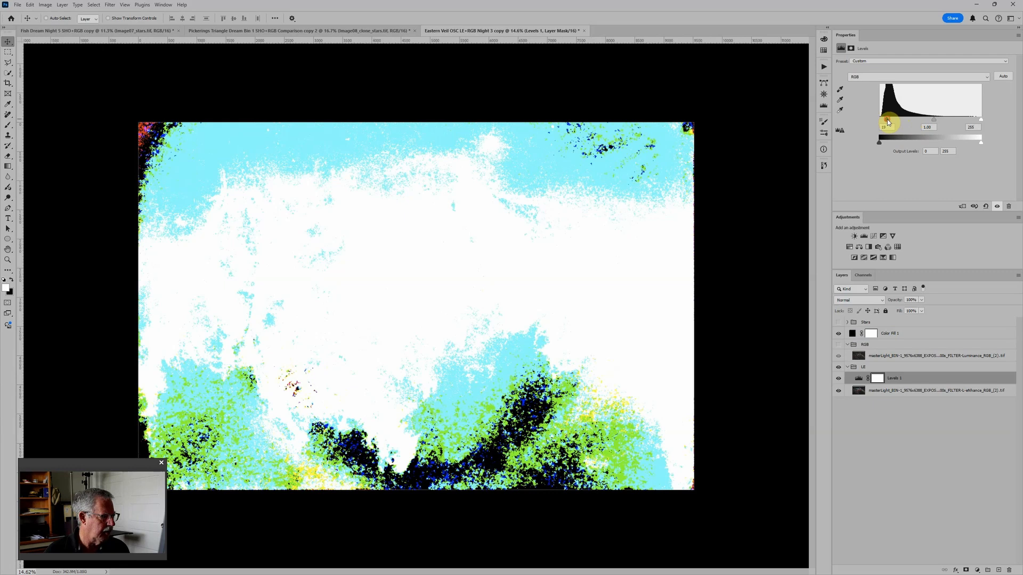
Step: Examine the small clipped patches inside the lower-left nebula loop at several magnifications to locate the darkest spot
scroll(319, 413, up, 5)
drag(309, 420, 507, 264)
scroll(399, 261, up, 1)
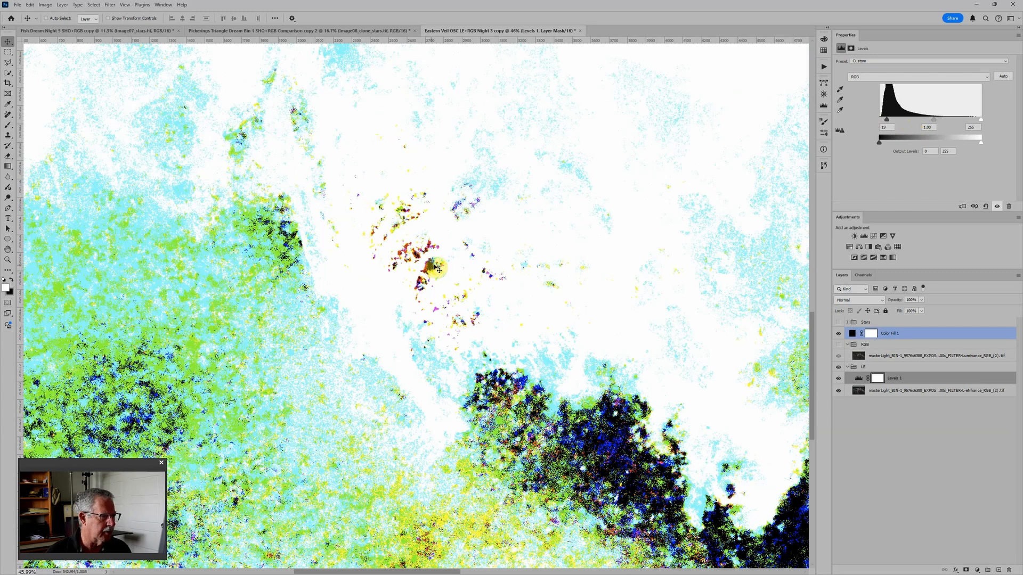
scroll(465, 288, up, 2)
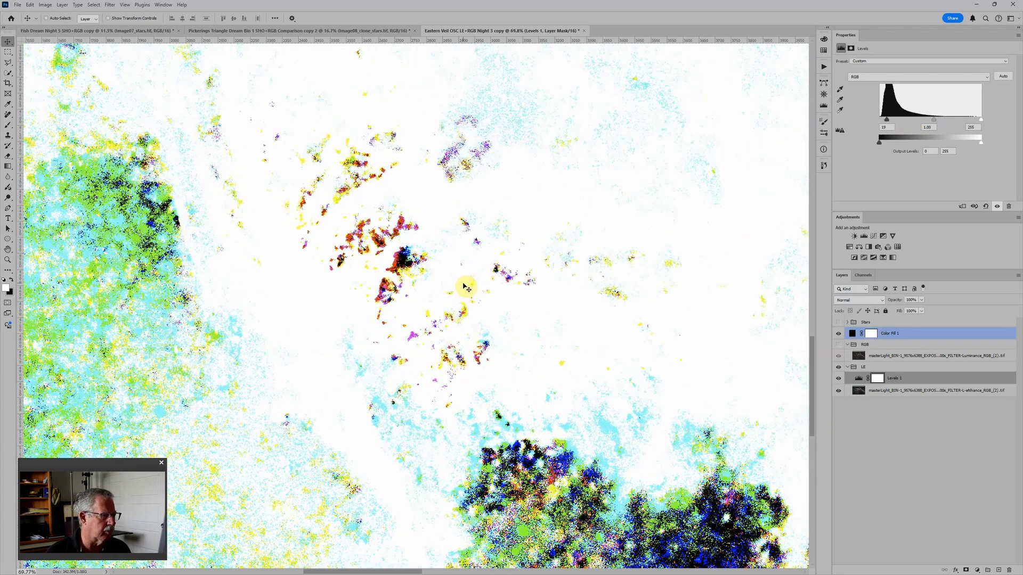
scroll(465, 287, down, 3)
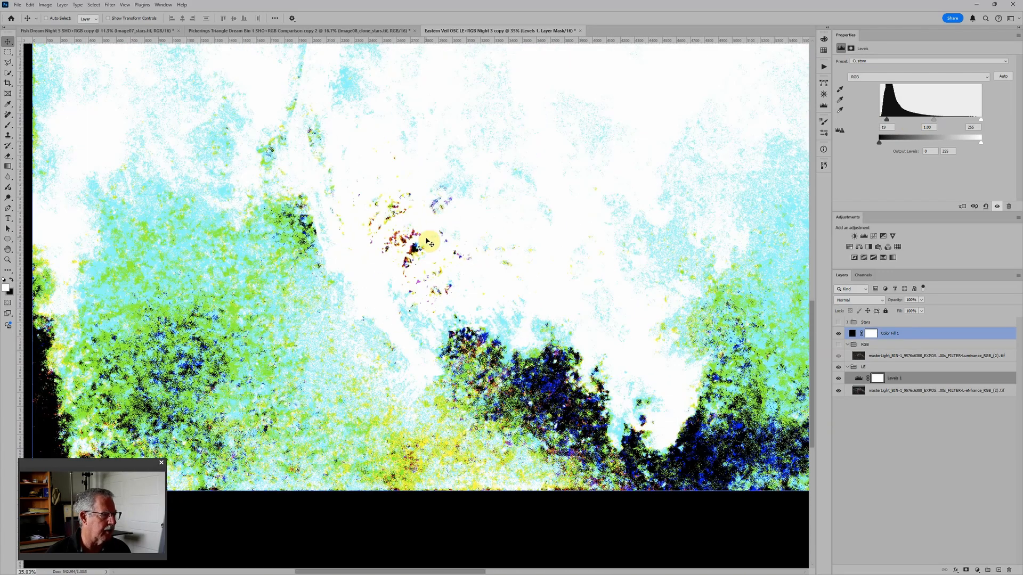
scroll(427, 243, down, 2)
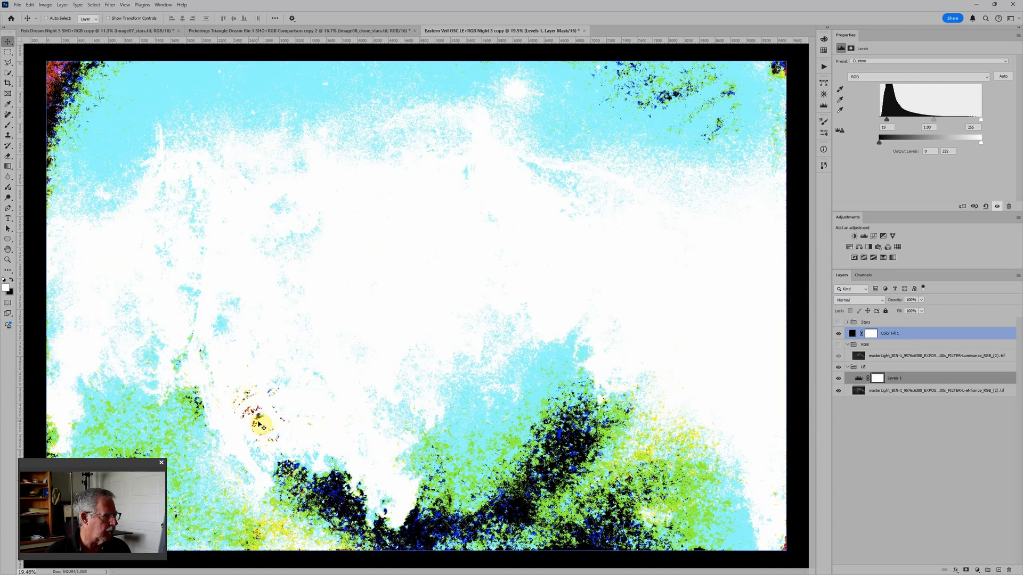
scroll(261, 423, up, 5)
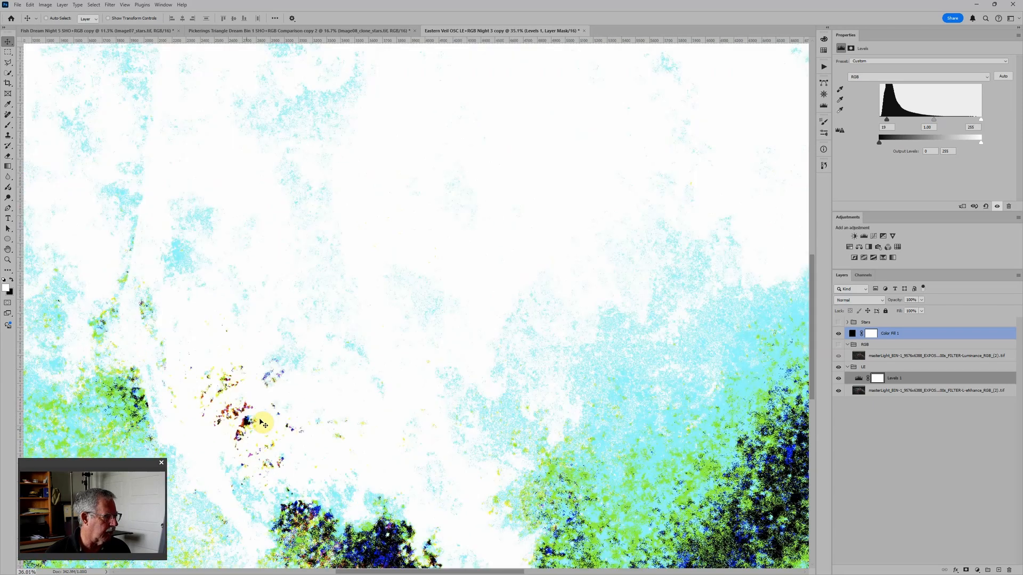
scroll(250, 435, up, 1)
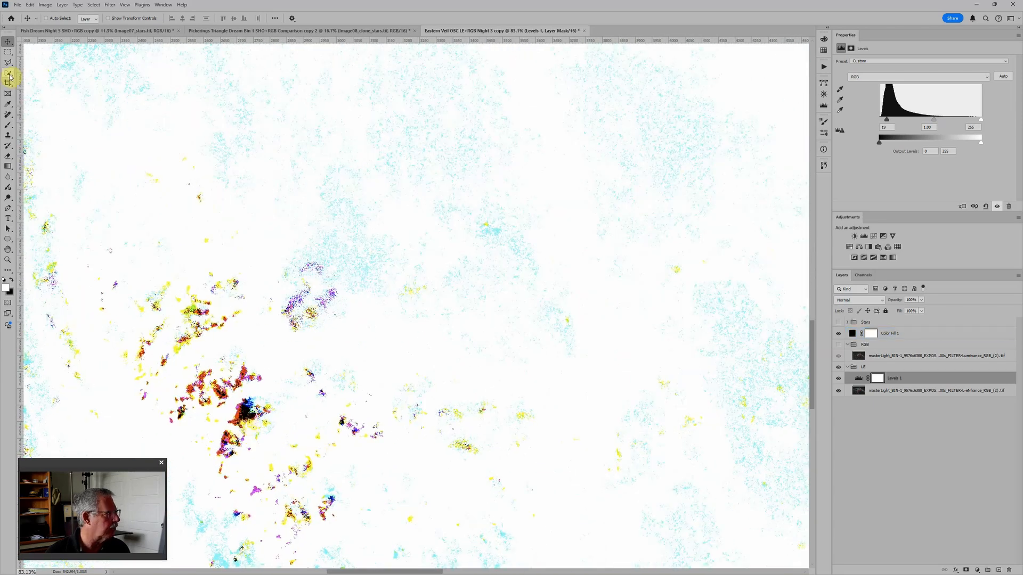
Step: Place a Color Sampler point on the black patch inside the lower-left nebula loop, using an 11 by 11 Average sample size
click(7, 107)
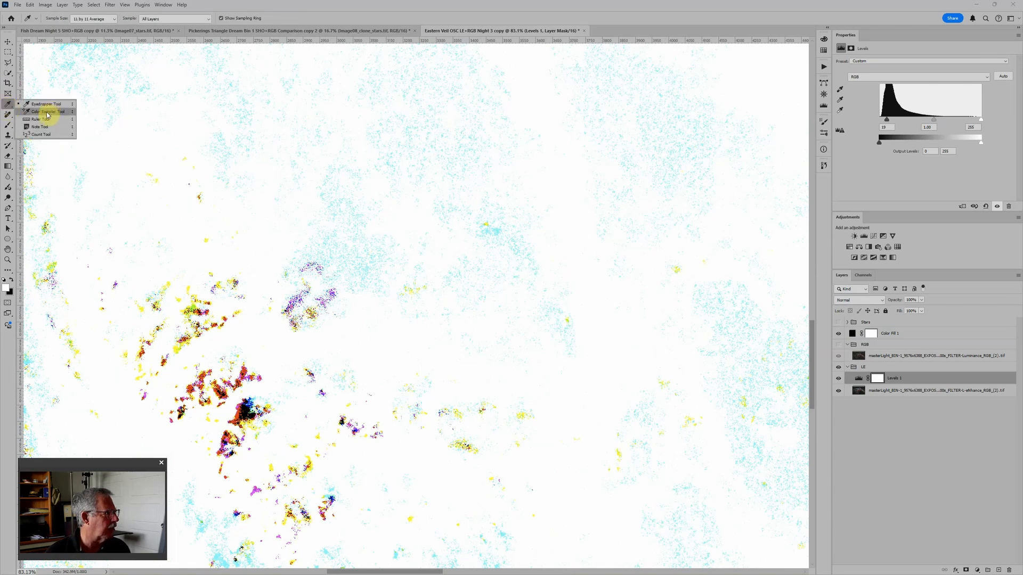
click(47, 113)
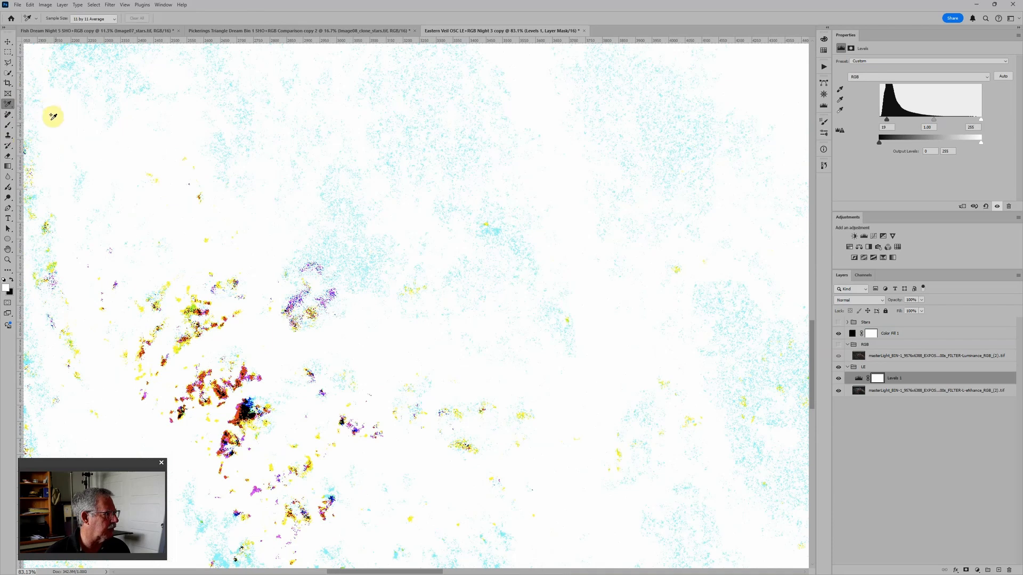
scroll(246, 401, up, 4)
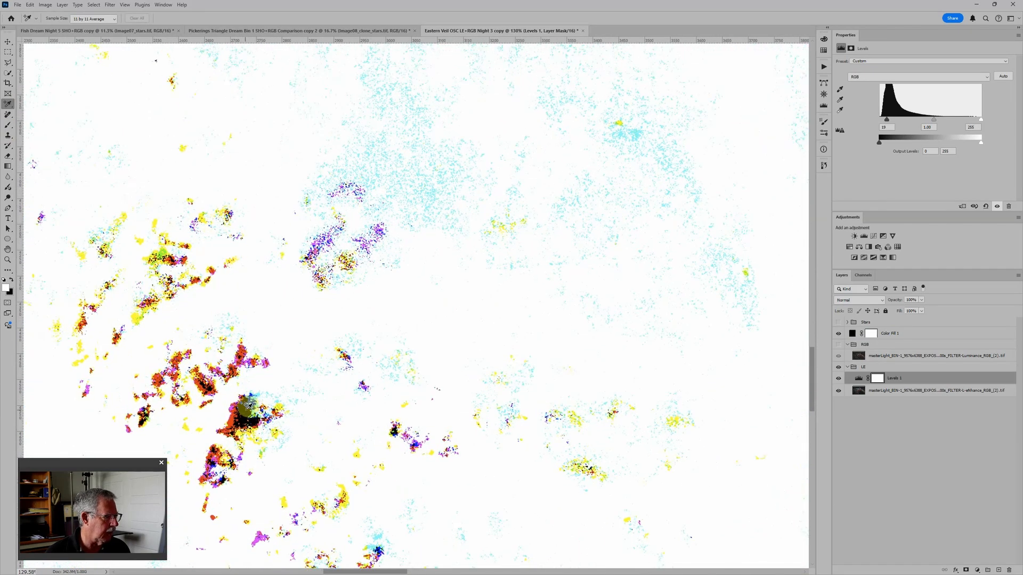
click(246, 409)
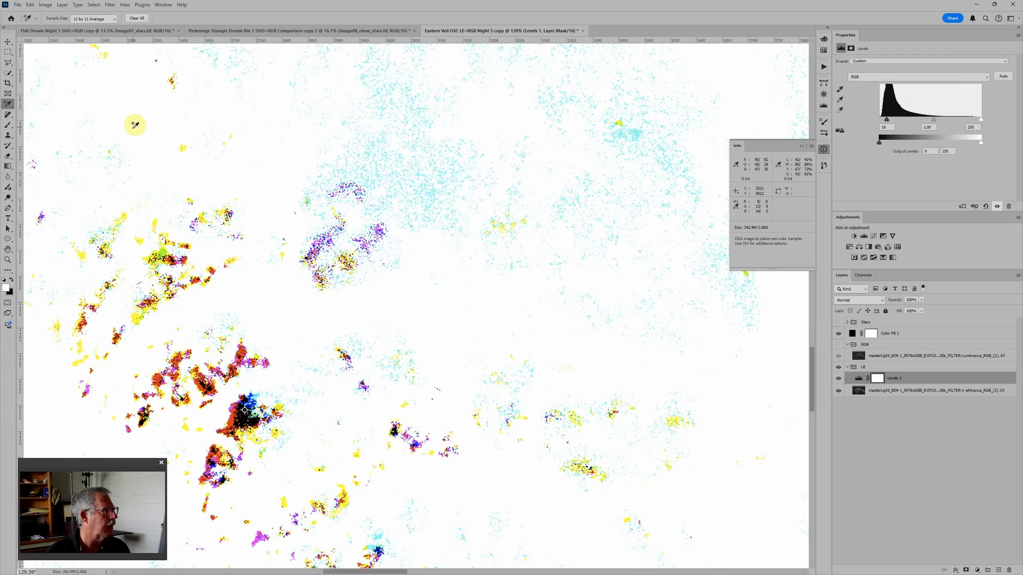
click(114, 20)
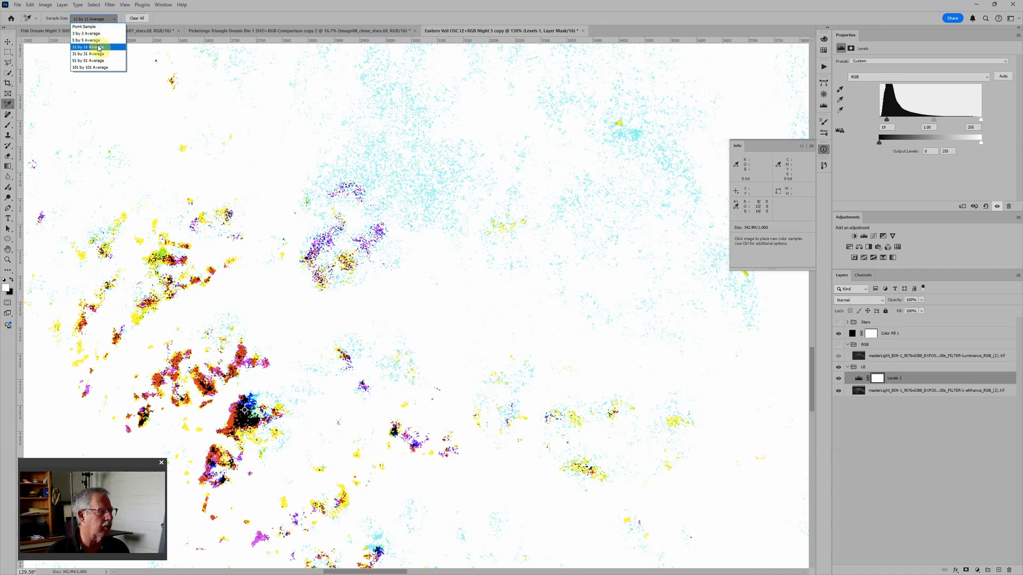
click(99, 48)
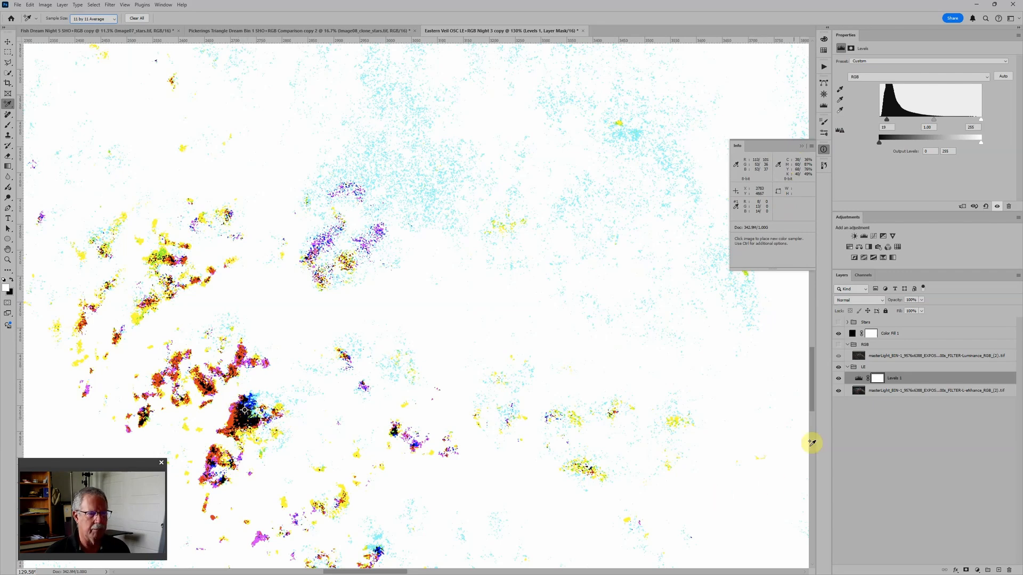
Step: Hide the black Color Fill layer and reset the L-eNhance image's Levels adjustment to its defaults
click(853, 334)
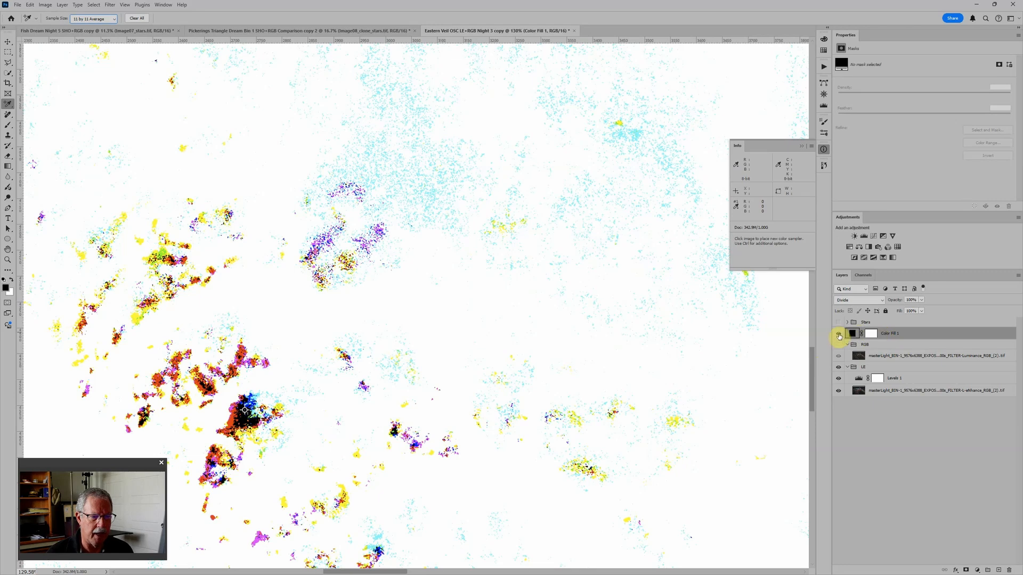
click(839, 336)
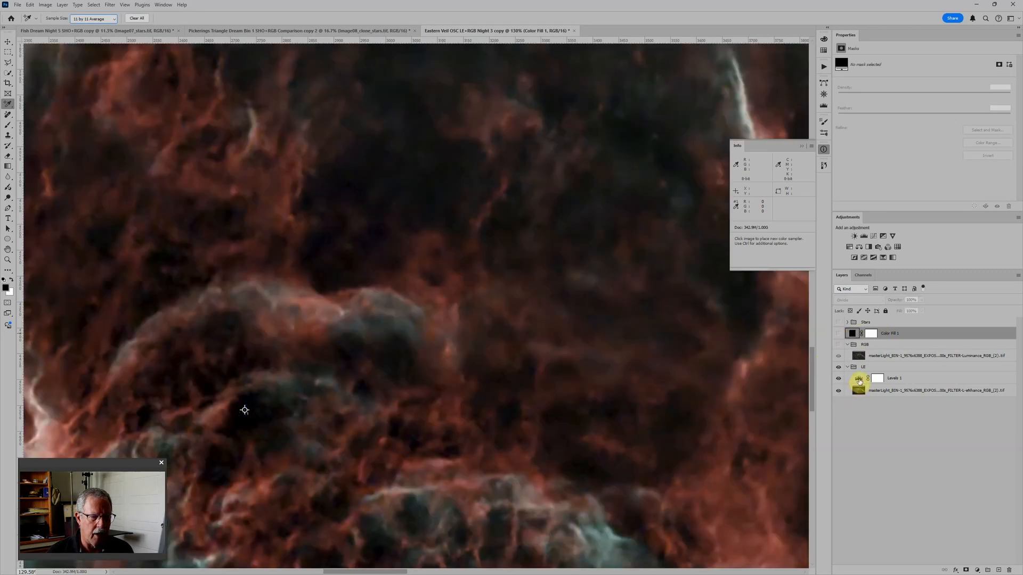
click(857, 381)
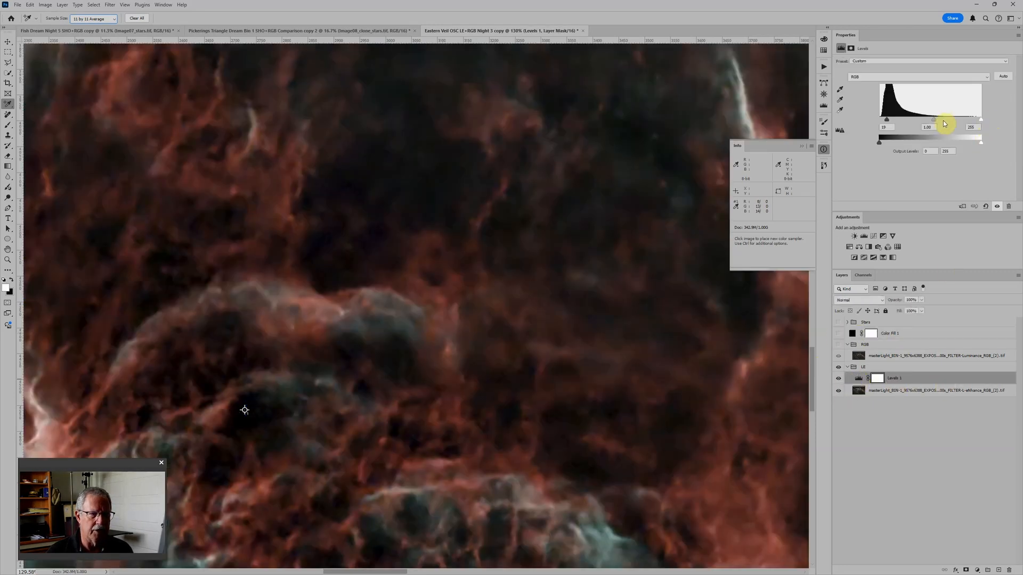
click(986, 207)
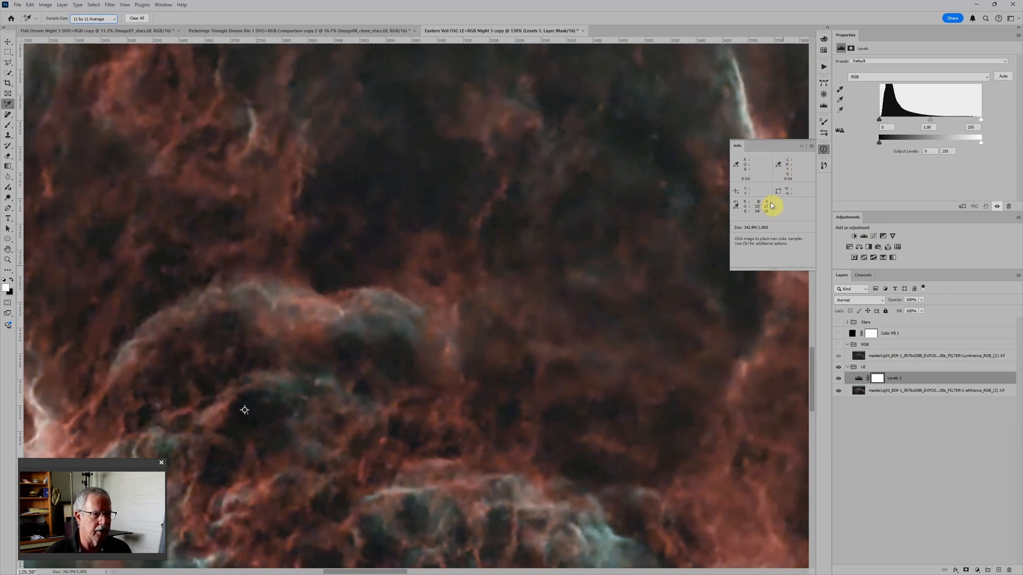
Step: Raise the L-eNhance Levels output black to 12 for red, 7 for green and 6 for blue, balancing the sampler at 19
click(904, 80)
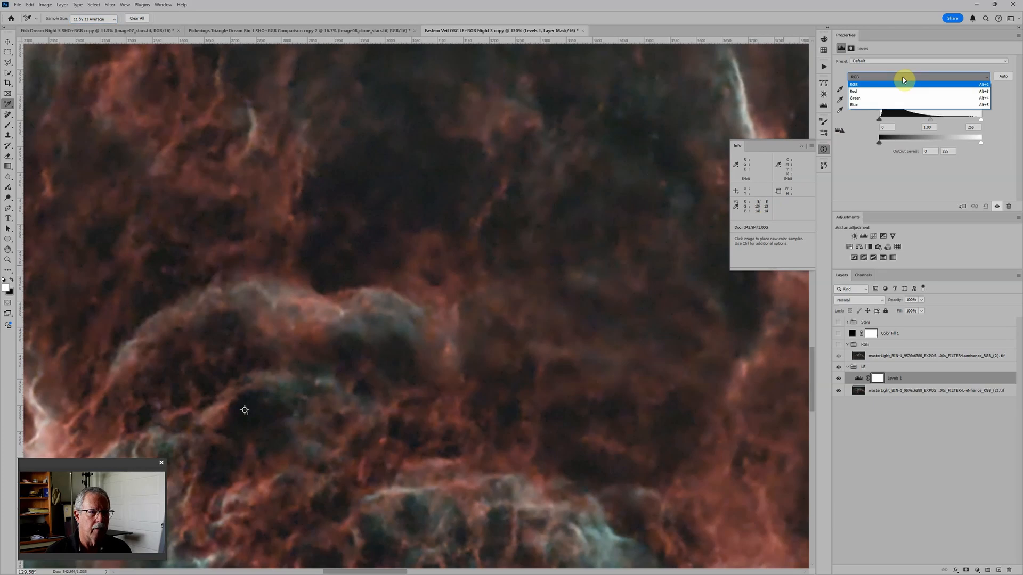
click(863, 92)
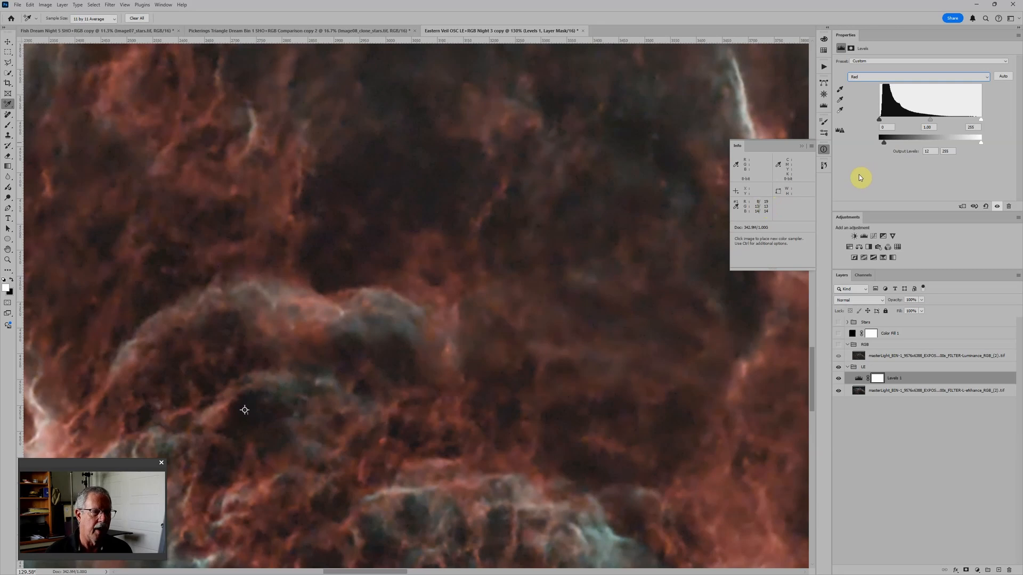
click(873, 78)
click(872, 95)
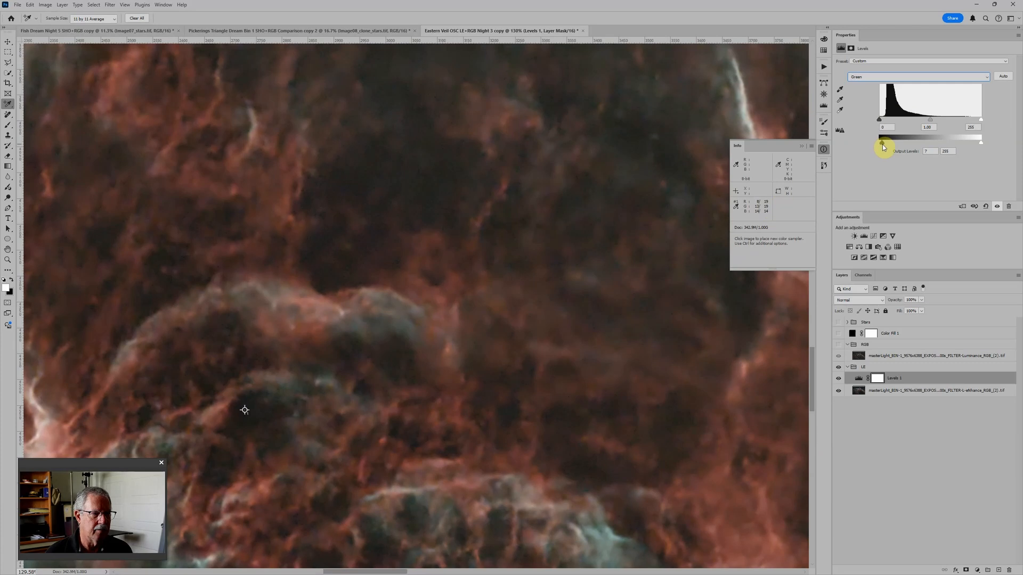
click(868, 79)
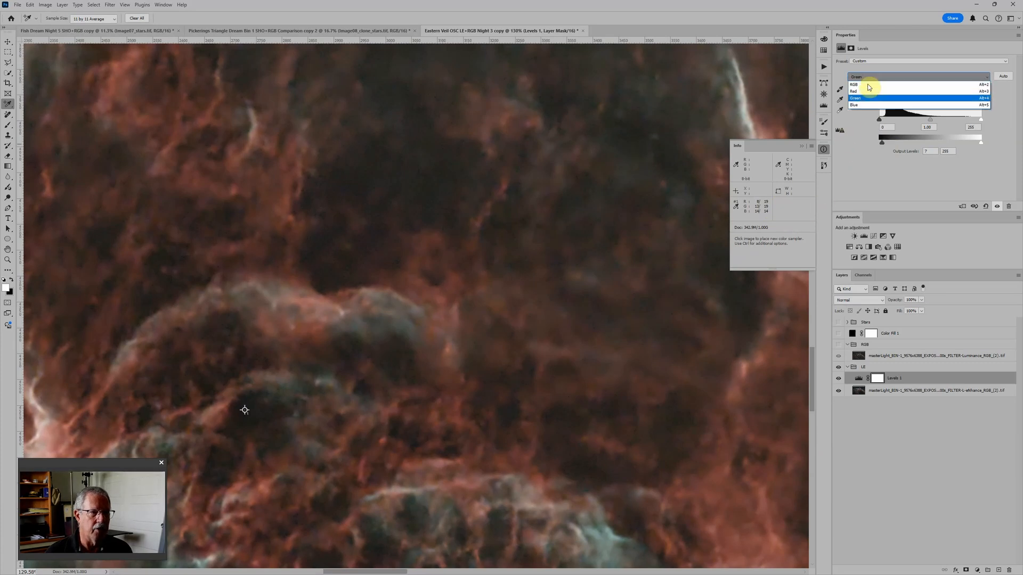
click(866, 104)
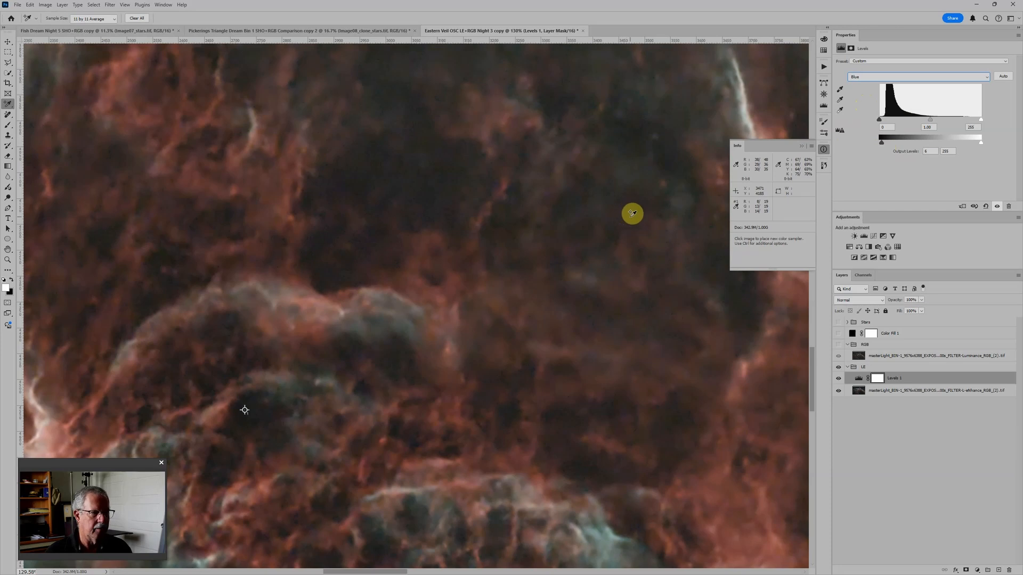
Step: Show the RGB group and add a Levels adjustment above its Luminance image layer
scroll(632, 214, down, 10)
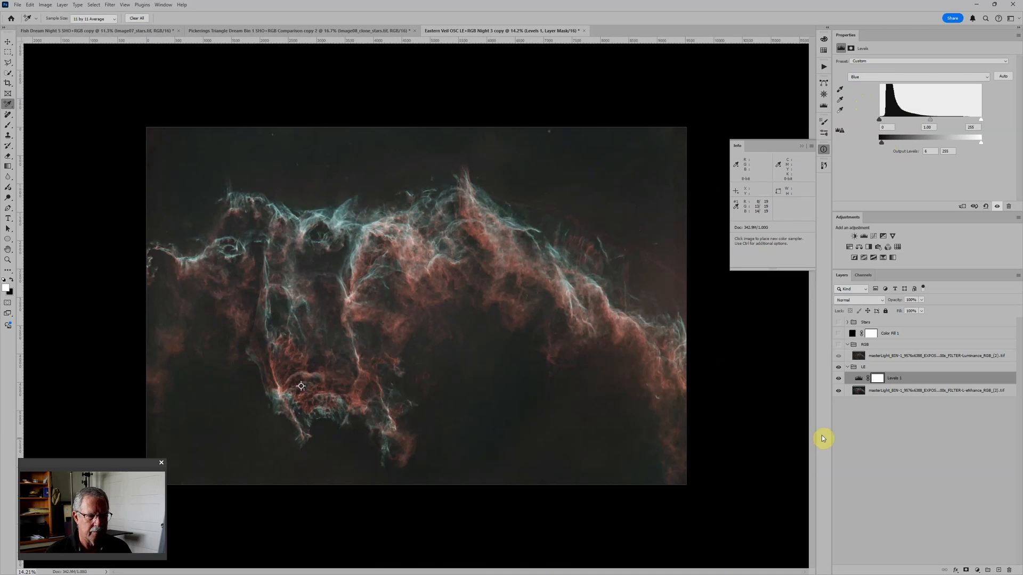
scroll(477, 359, up, 2)
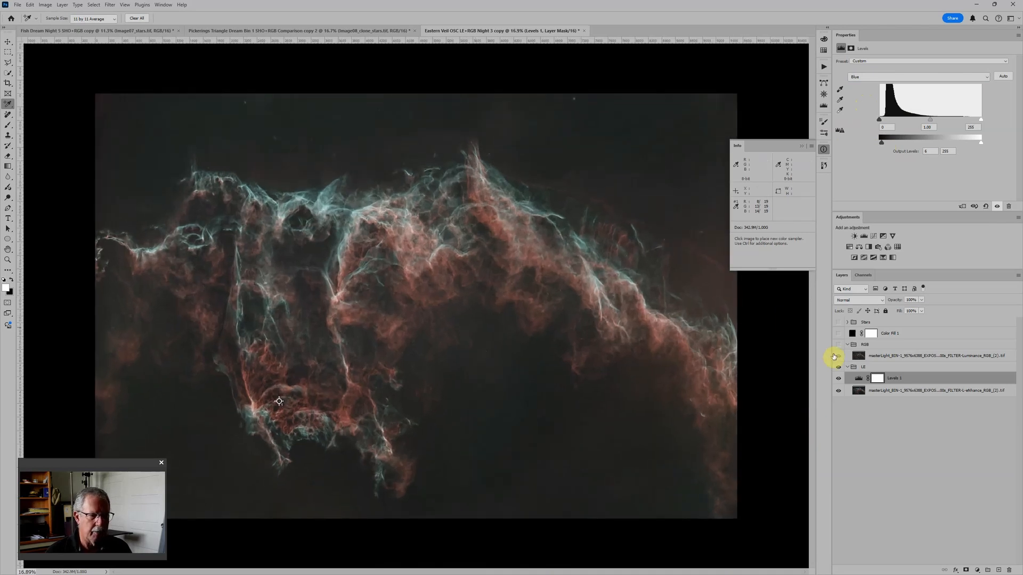
click(839, 345)
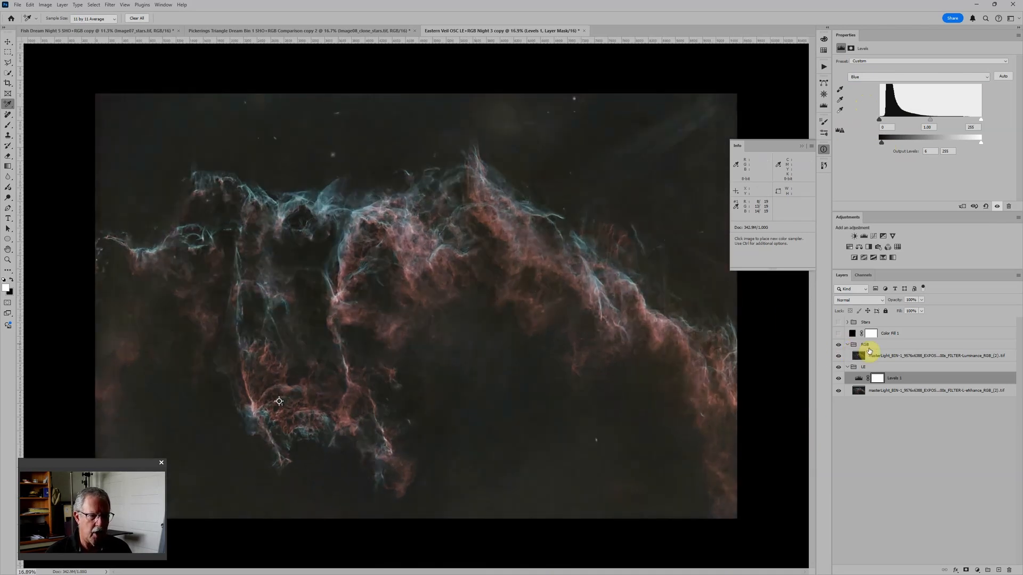
click(892, 357)
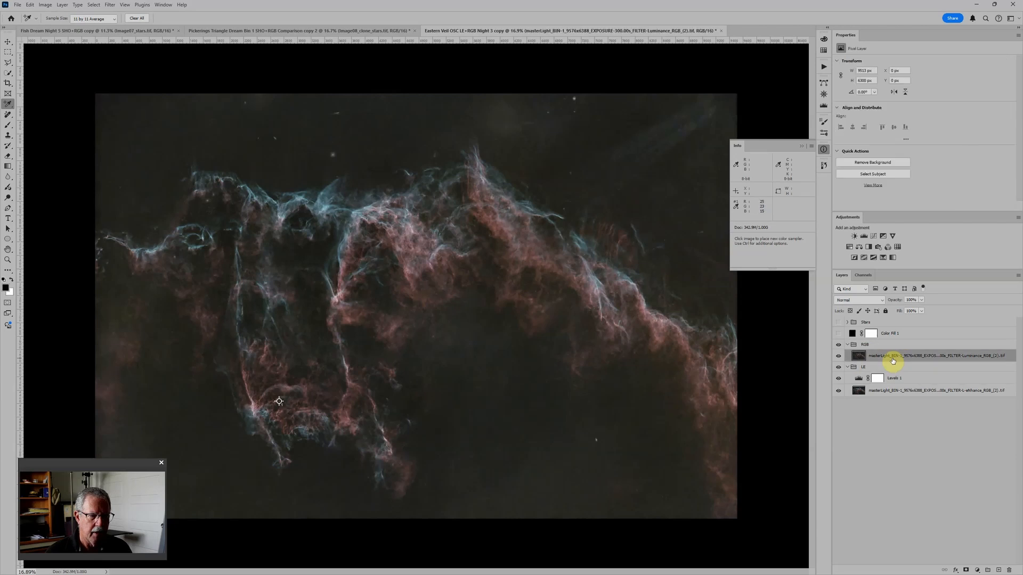
scroll(778, 297, up, 5)
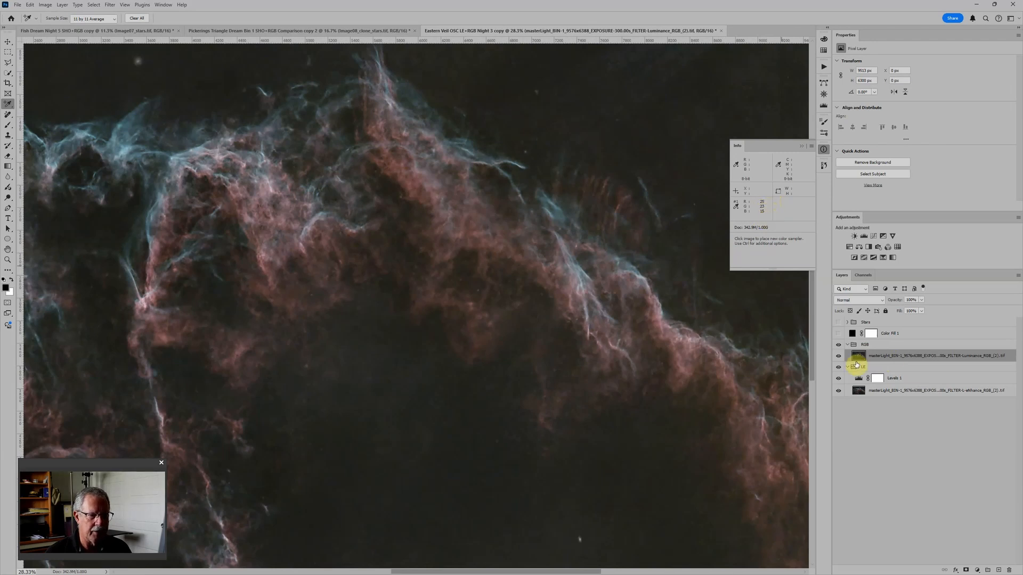
click(863, 236)
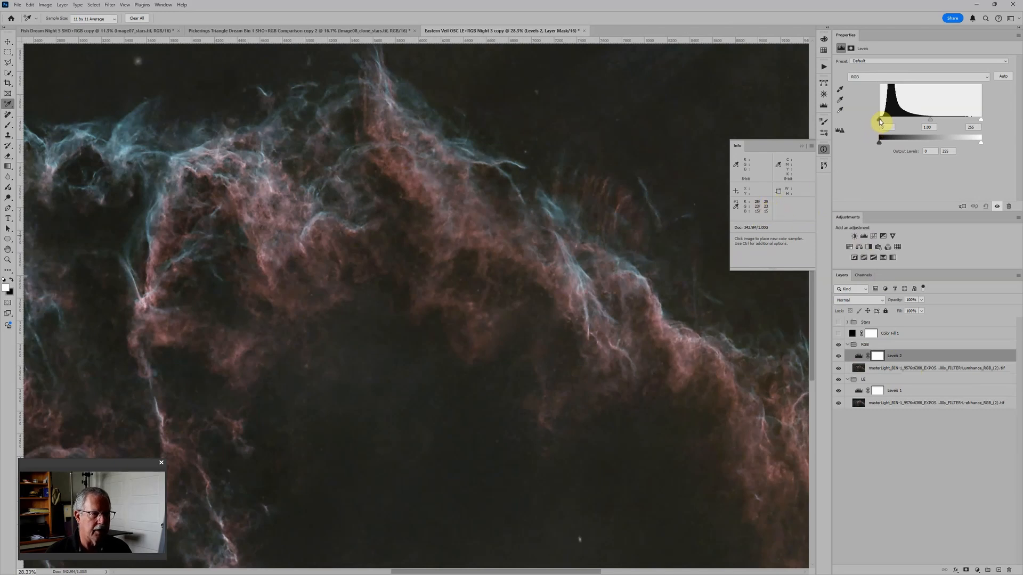
Step: Balance the RGB image's sampler at 19 using the red input black point, green input black 4 and blue output black 4
click(870, 76)
click(869, 91)
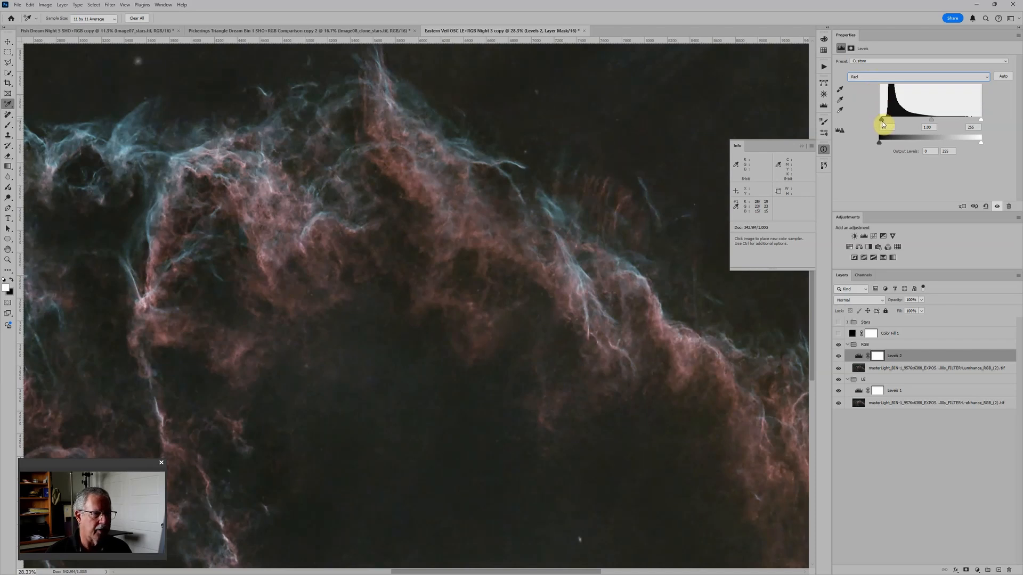
click(869, 77)
click(866, 94)
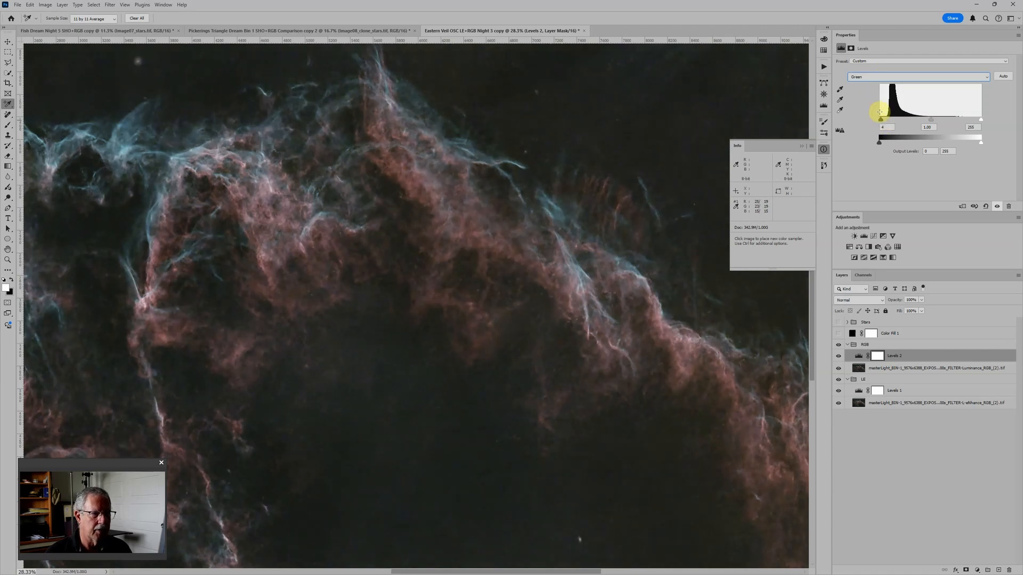
click(876, 77)
click(867, 107)
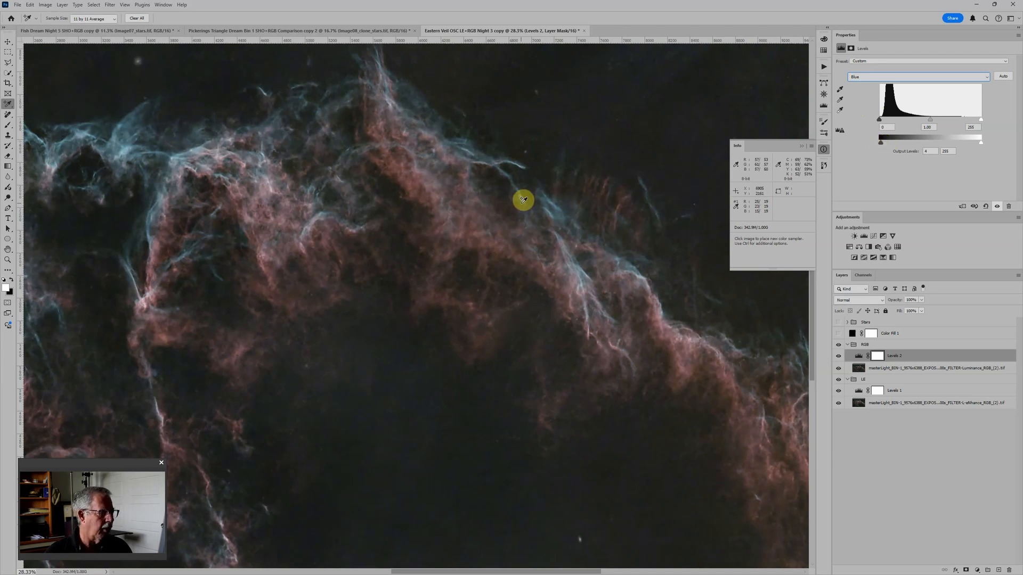
Step: Compare the balanced L-eNhance and RGB images by hiding the RGB group and showing it again
scroll(528, 201, down, 5)
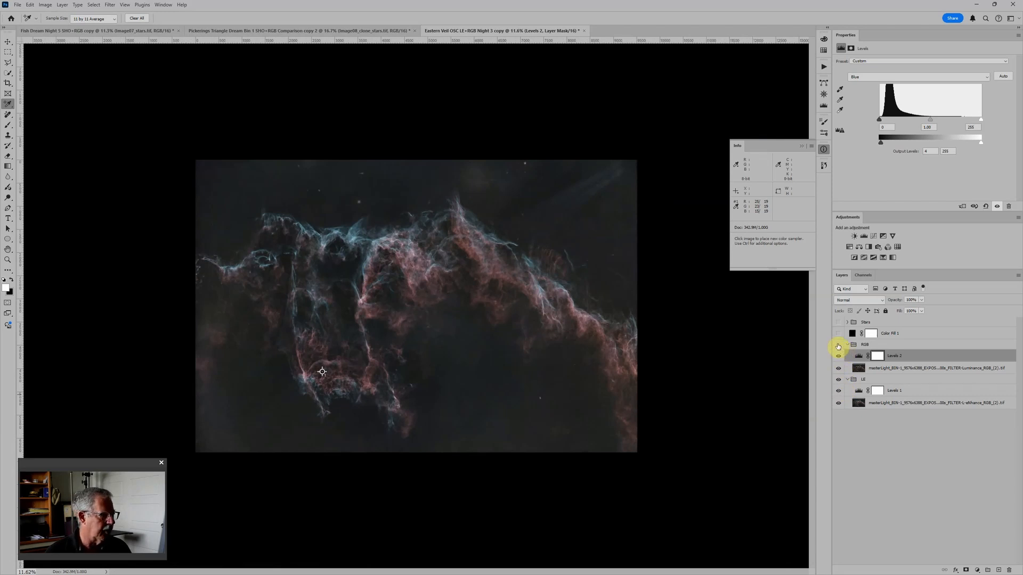
click(838, 347)
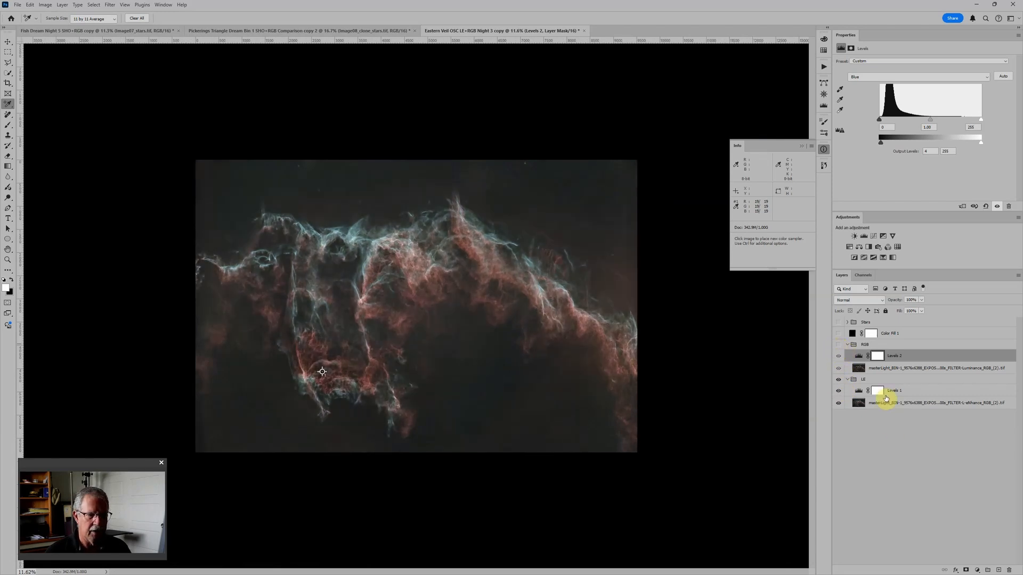
click(875, 380)
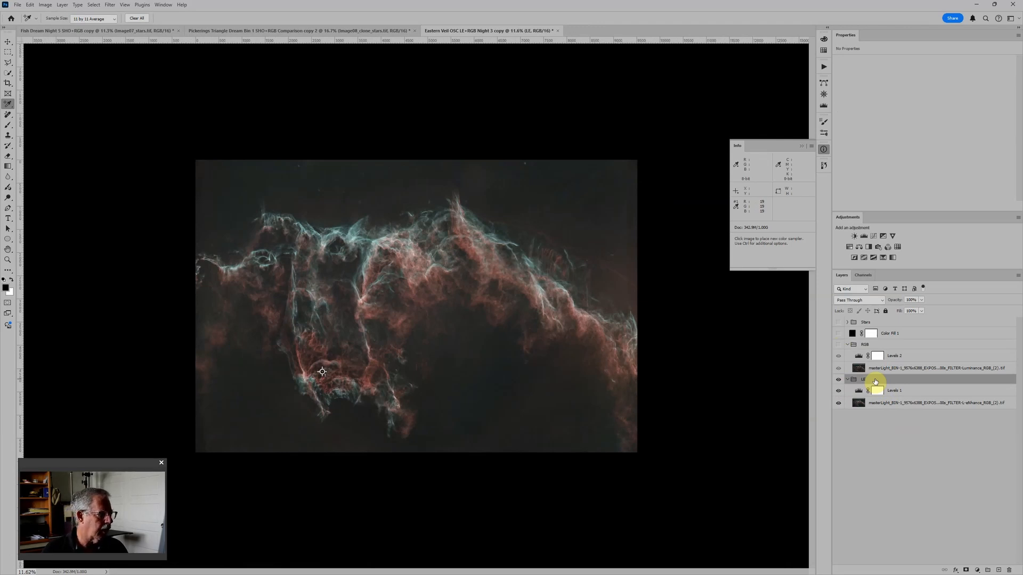
click(837, 344)
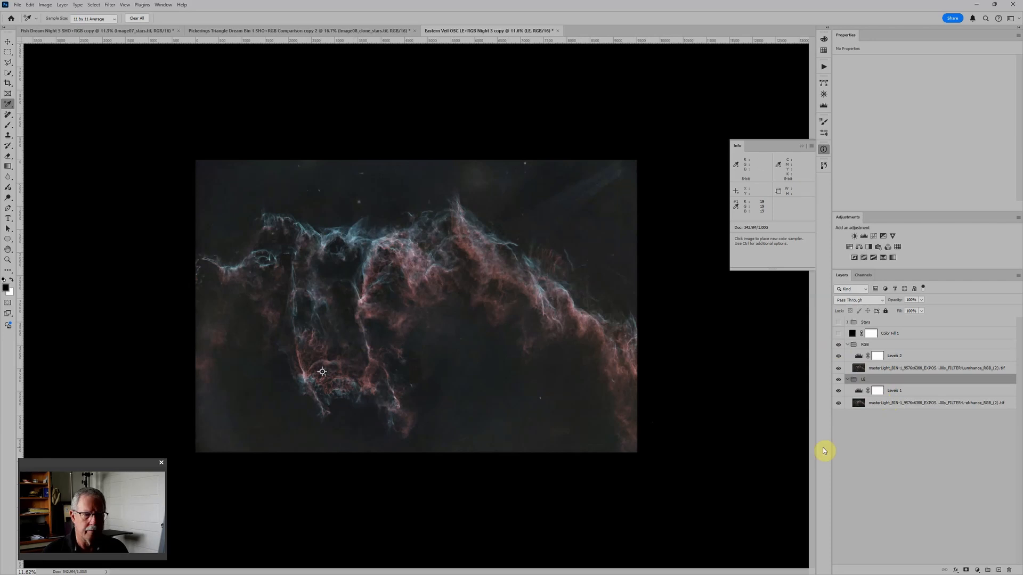
Step: Set the RGB group's blend mode to Hue and compare the image with the group hidden and shown
click(876, 345)
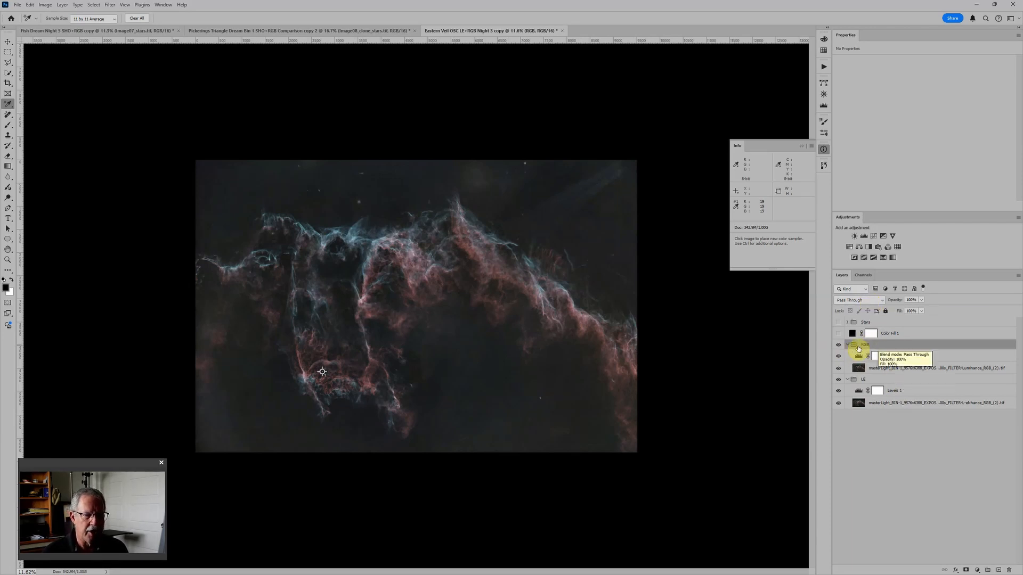
click(866, 304)
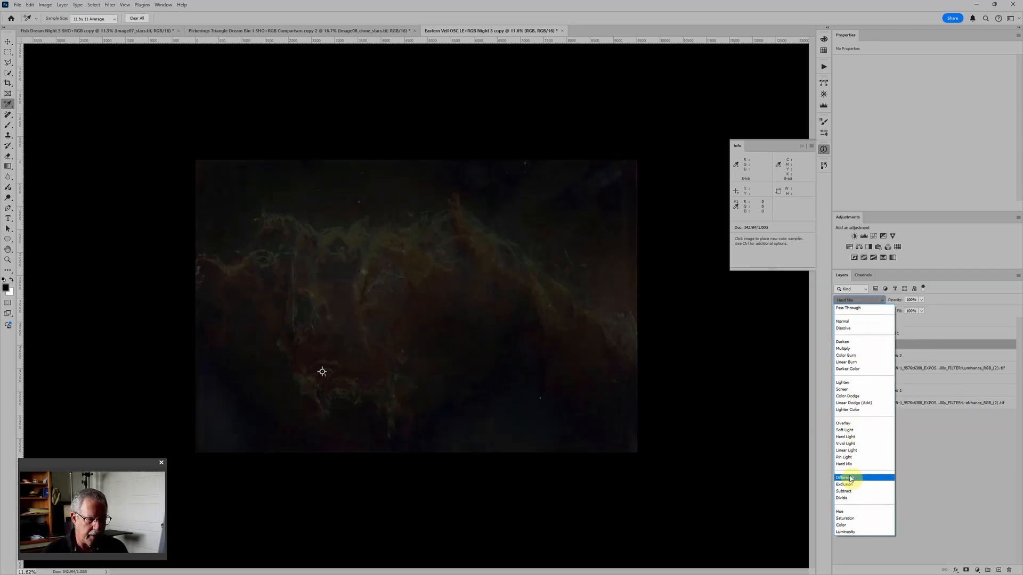
click(847, 512)
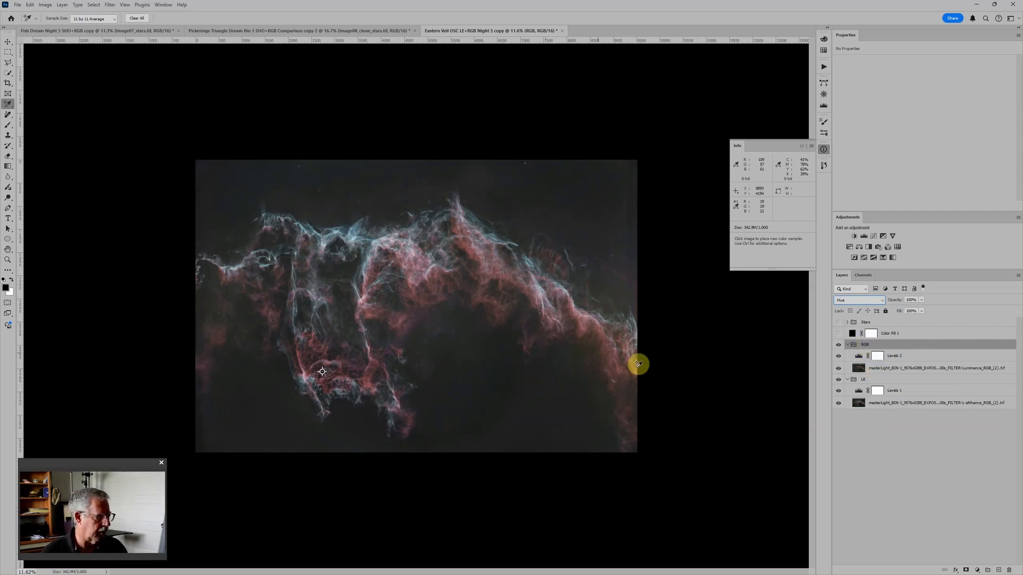
scroll(402, 327, up, 5)
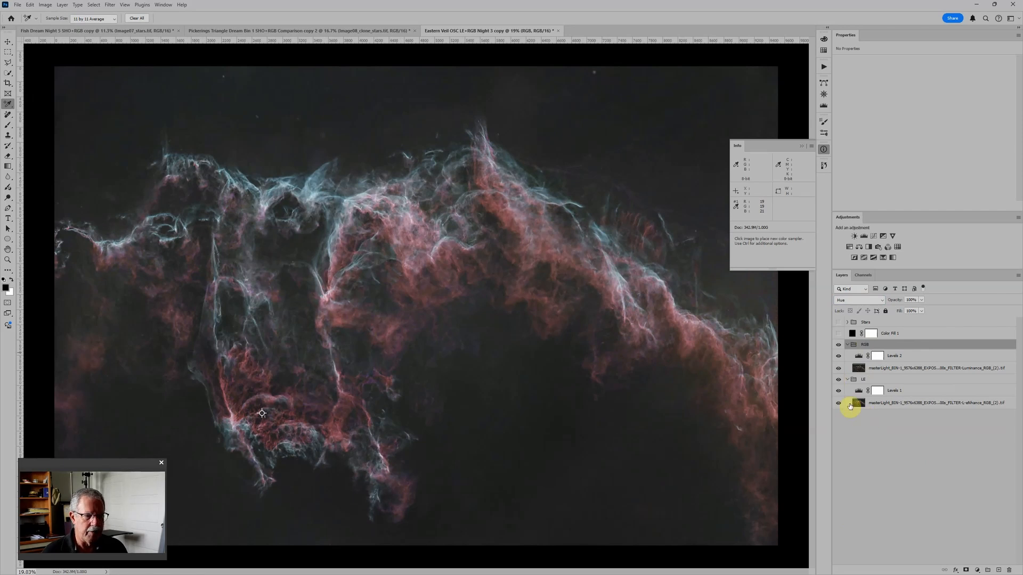
click(838, 345)
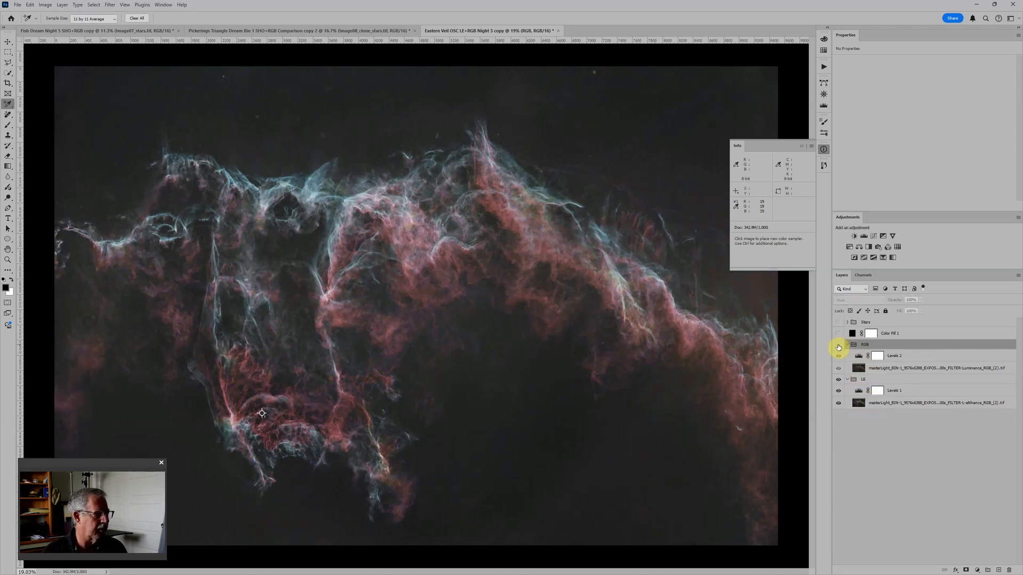
click(838, 347)
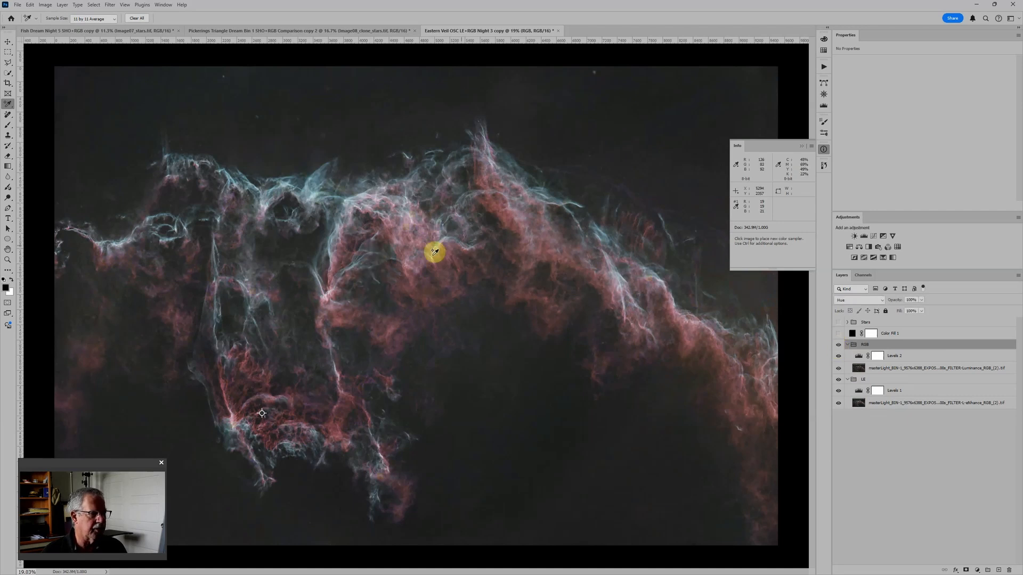
Step: Show the Stars group over the blended nebula and collapse the sampler readout panel
scroll(452, 282, down, 2)
scroll(451, 282, down, 1)
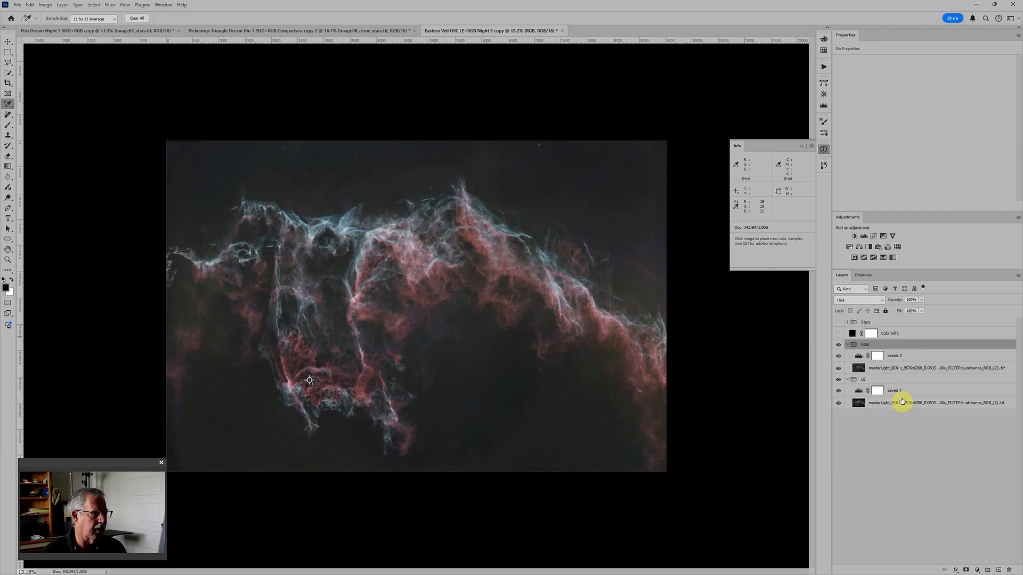
click(839, 323)
scroll(525, 288, up, 2)
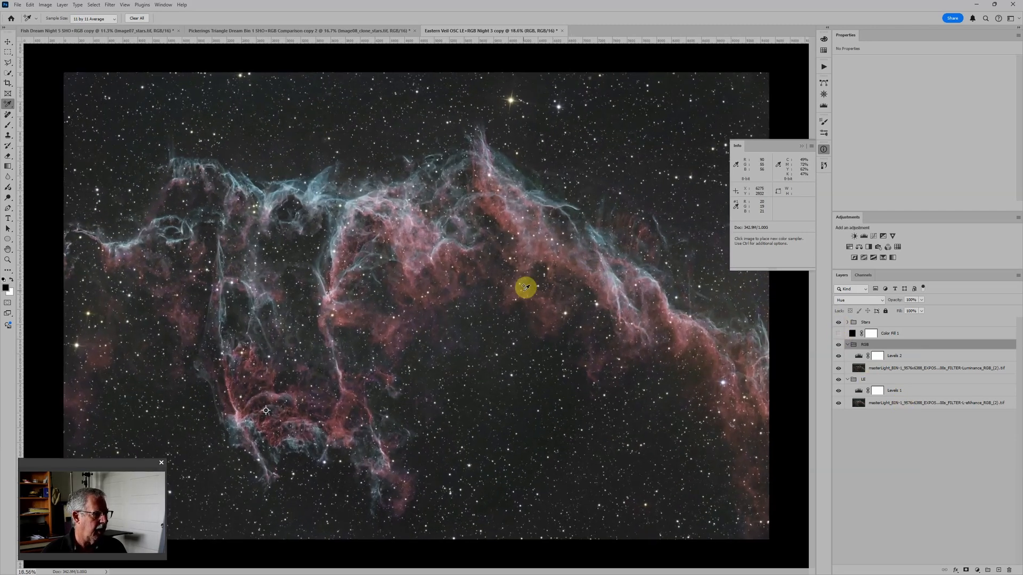
click(801, 146)
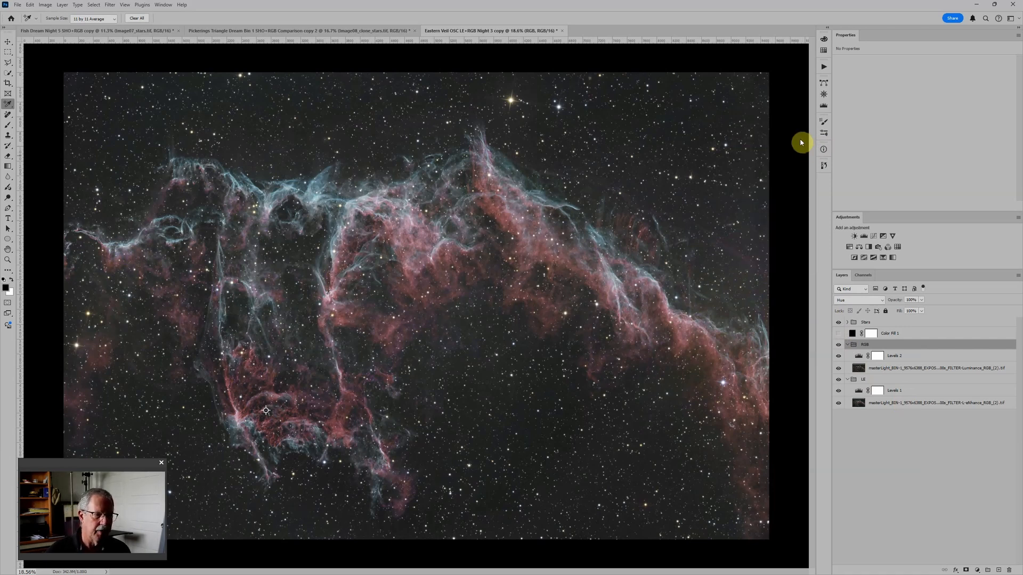
scroll(753, 247, down, 2)
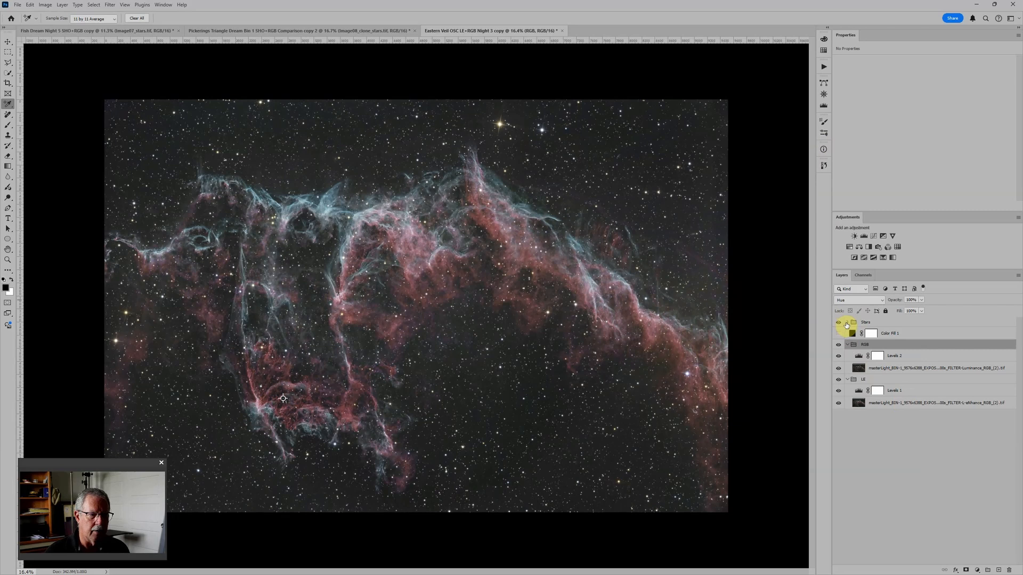
Step: Expand the Stars group and add a Levels adjustment above its Stars layer
click(846, 323)
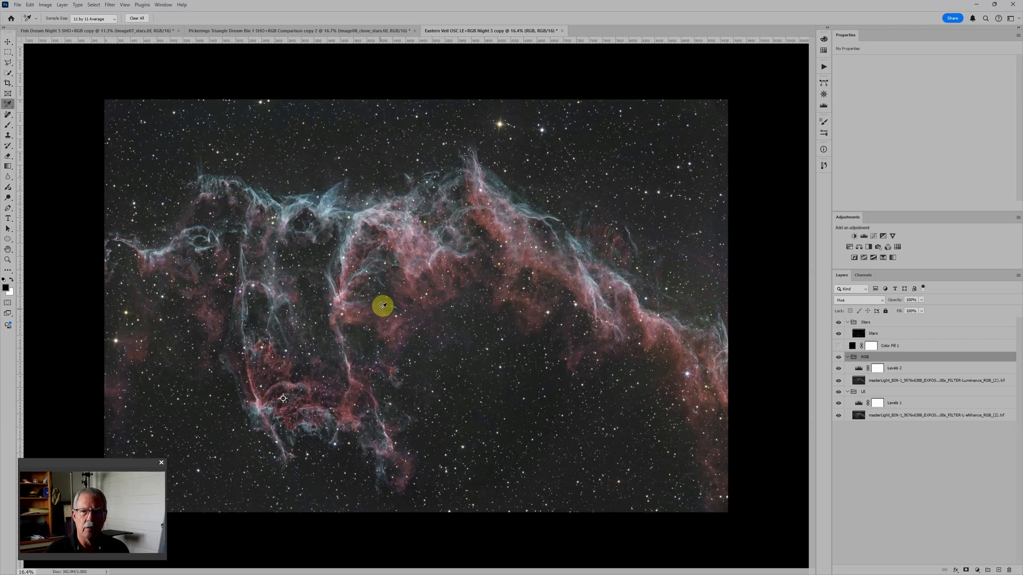
click(916, 333)
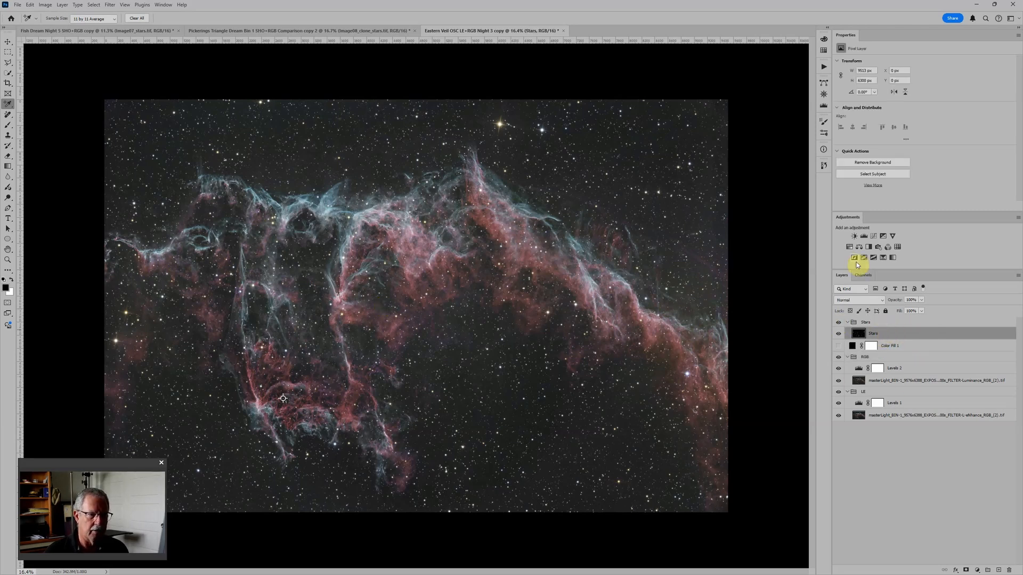
click(864, 237)
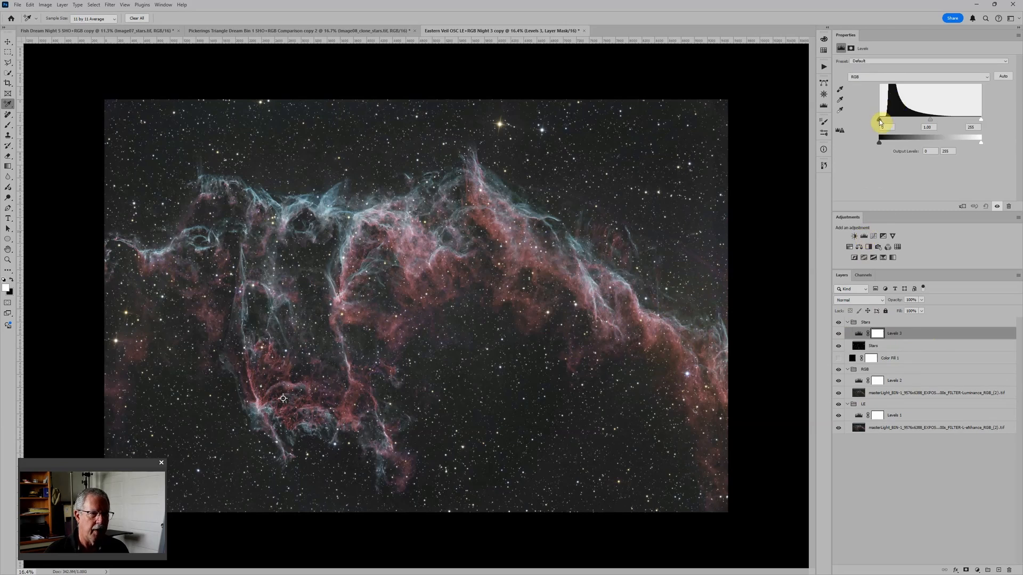
Step: Darken the stars with their Levels adjustment, raising the black input to 15 and lowering the midtones to about 0.6
drag(880, 121, 885, 119)
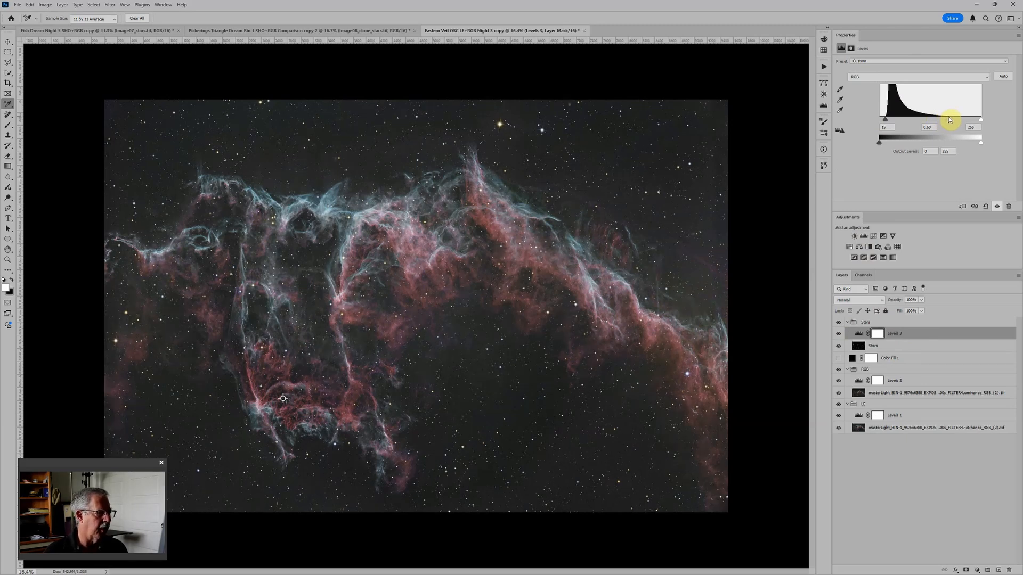
scroll(449, 235, down, 1)
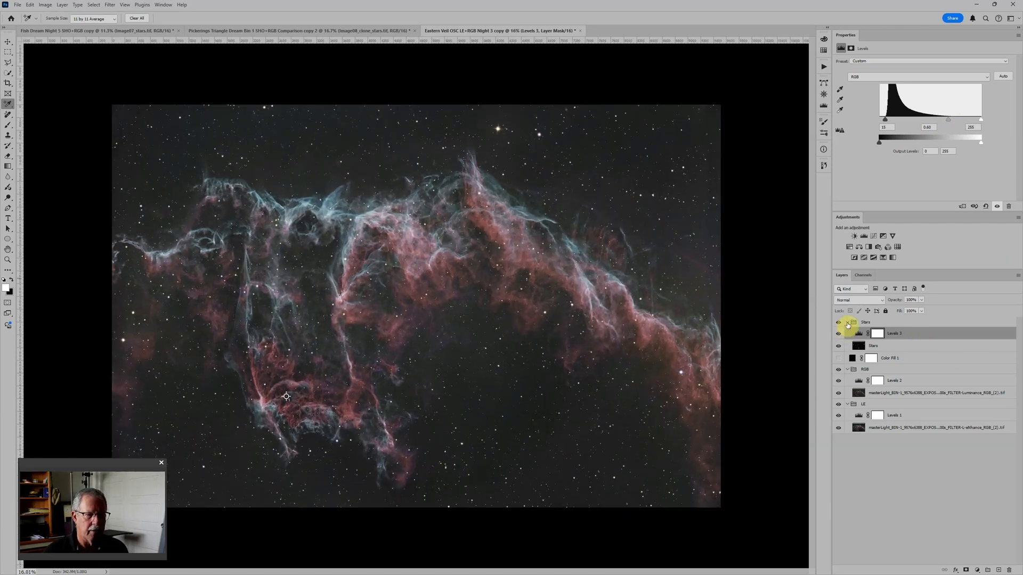
scroll(400, 246, up, 3)
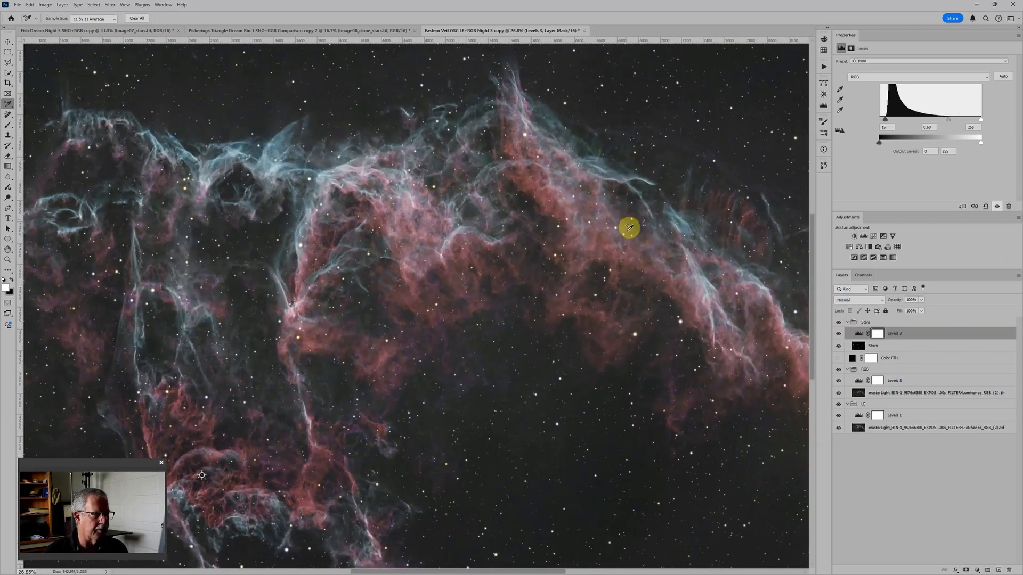
scroll(627, 224, down, 2)
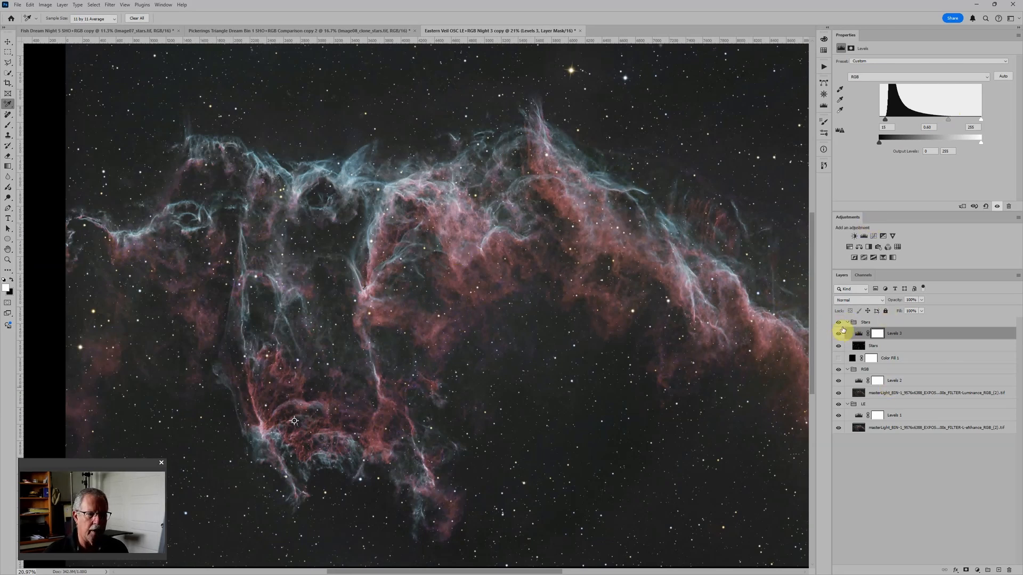
Step: Collapse the Stars and RGB groups and add Levels, Color Balance and Hue/Saturation adjustment layers above the RGB group
click(847, 322)
click(899, 345)
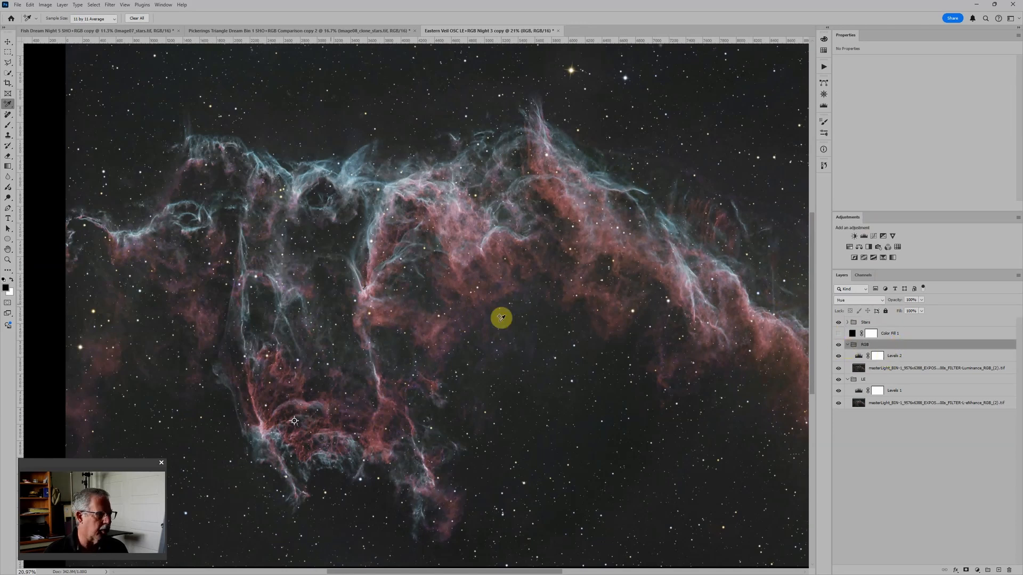
click(847, 344)
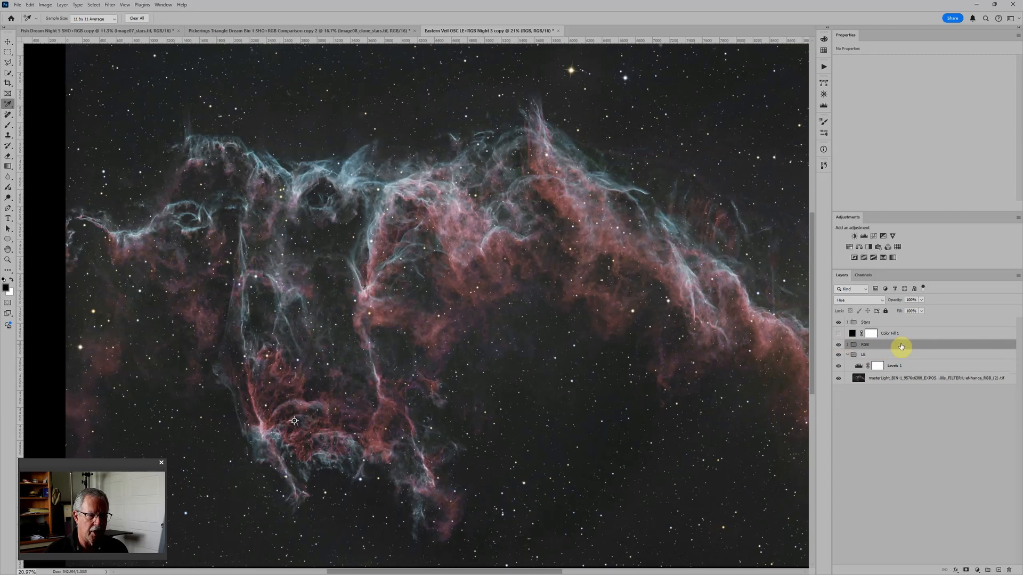
click(864, 236)
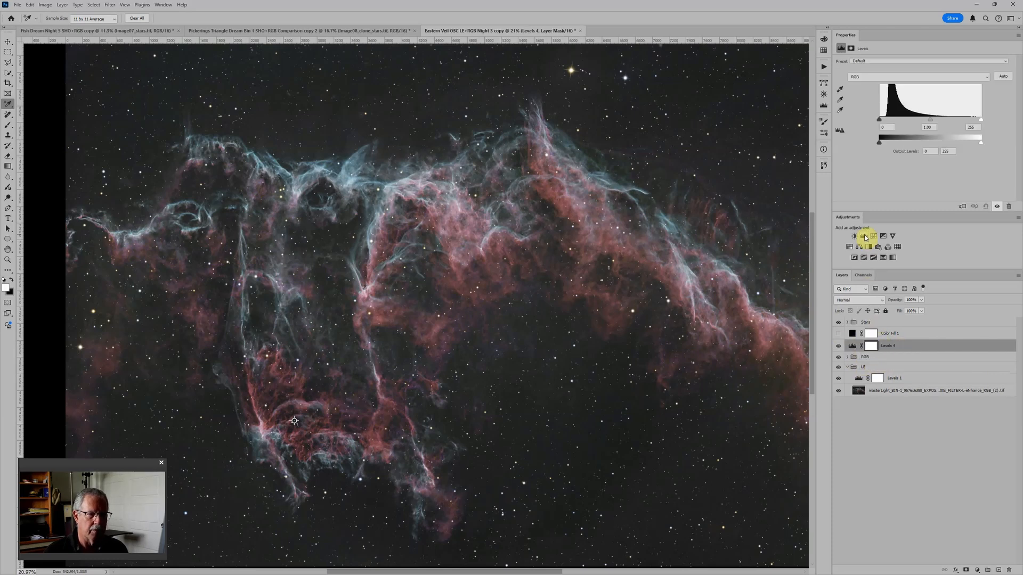
click(860, 247)
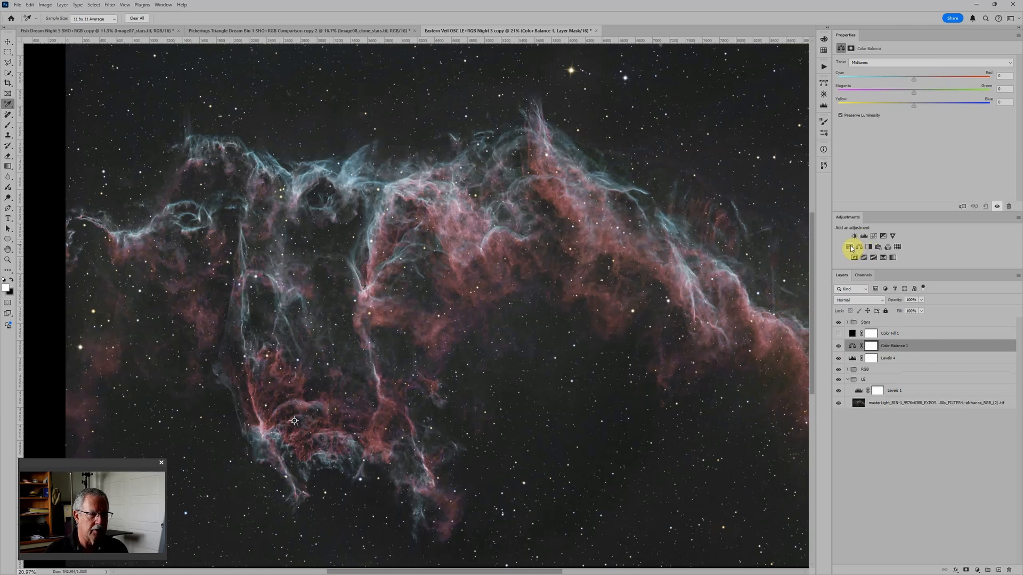
click(851, 247)
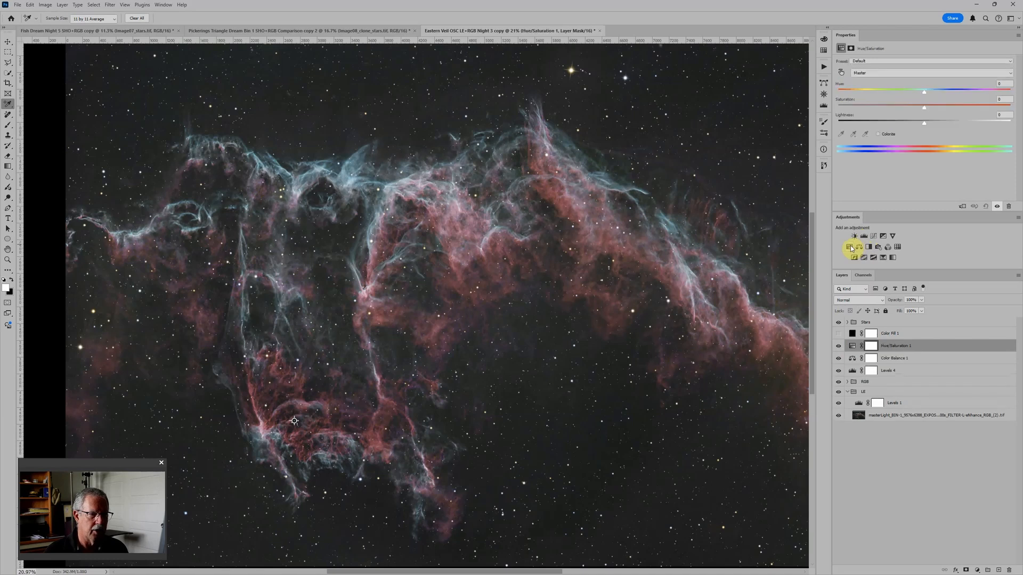
Step: Raise the black input of the Levels above the RGB group to 6 and shift the Color Balance midtones toward red
click(854, 371)
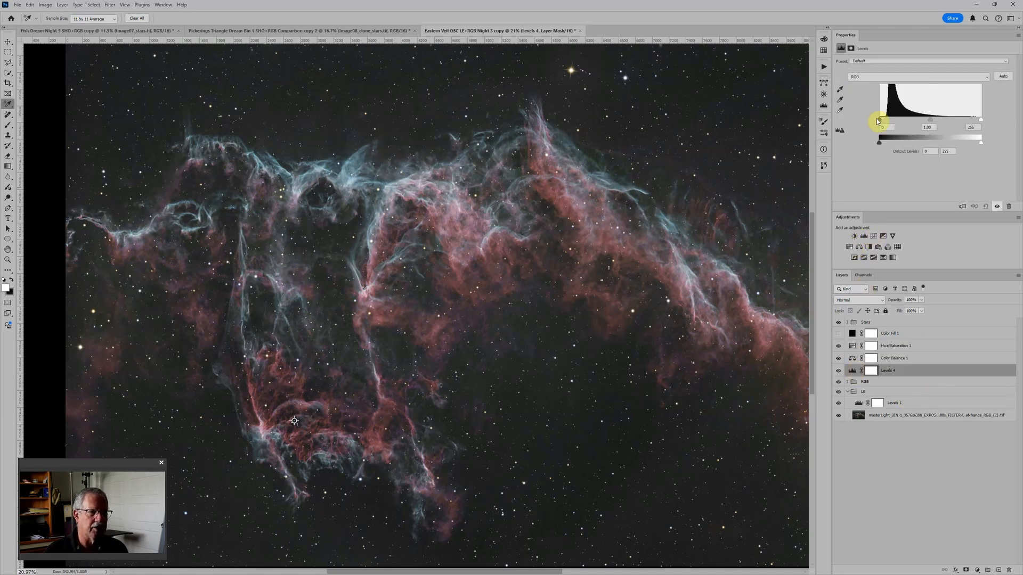
drag(883, 122, 886, 122)
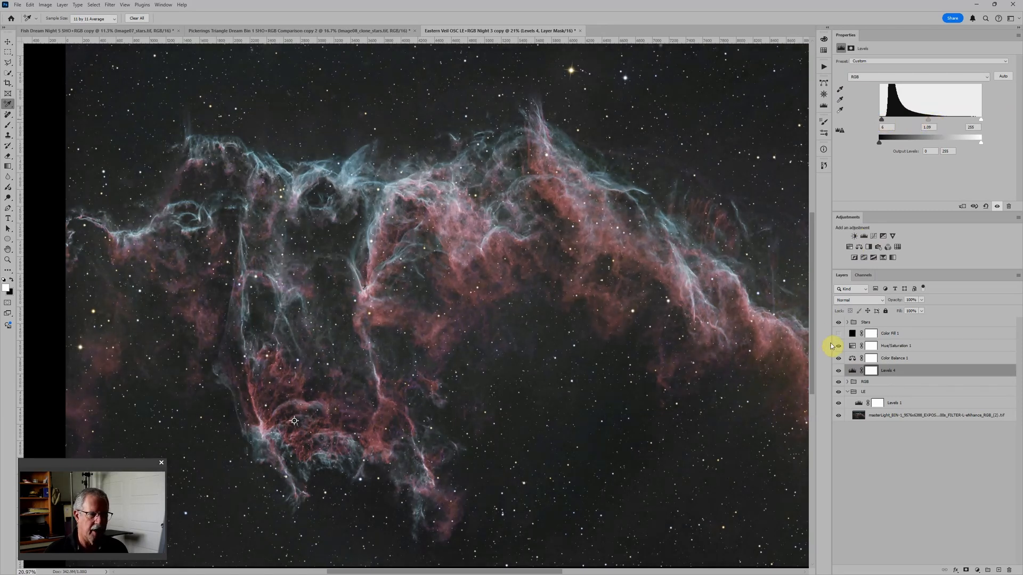
click(854, 358)
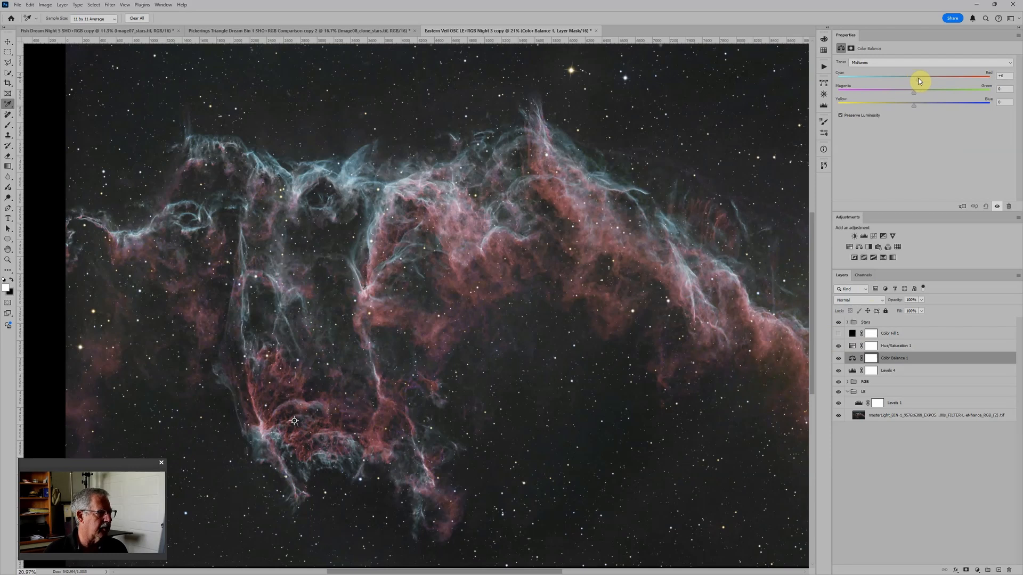
Step: Raise the Hue/Saturation layer's saturation to +15 and reduce the Color Balance midtone red to +1
click(854, 346)
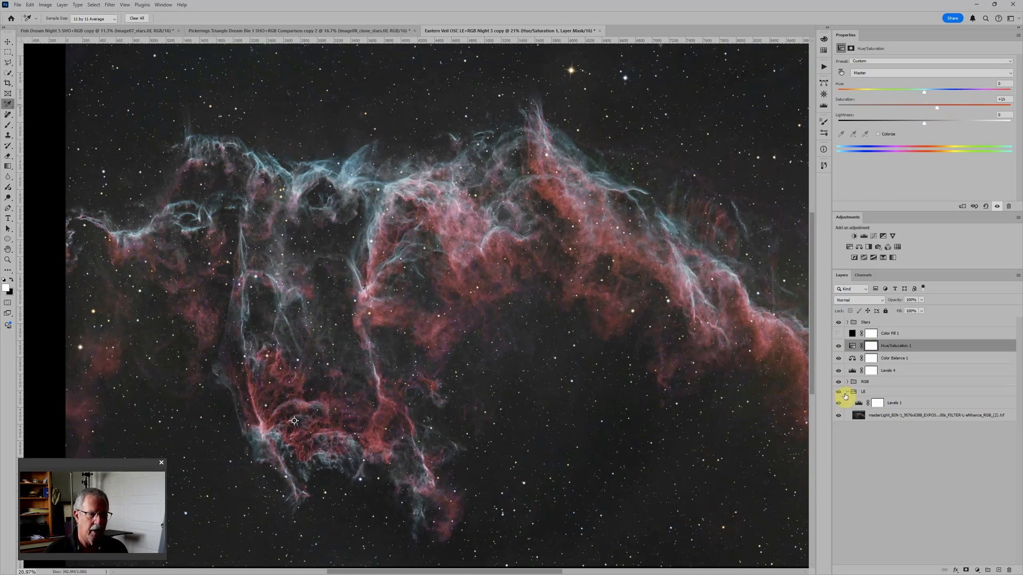
click(852, 358)
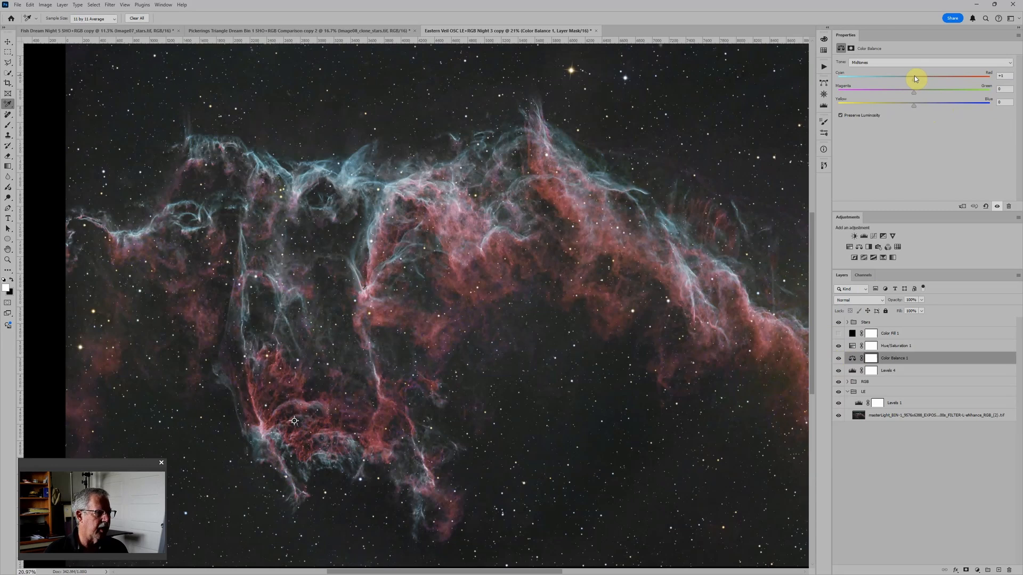
scroll(646, 240, down, 3)
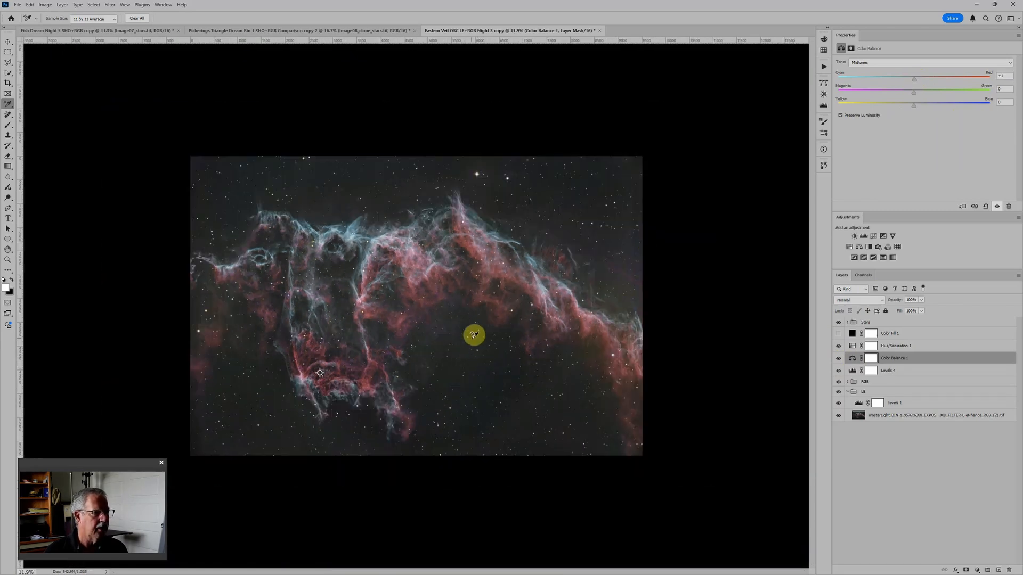
scroll(417, 346, up, 2)
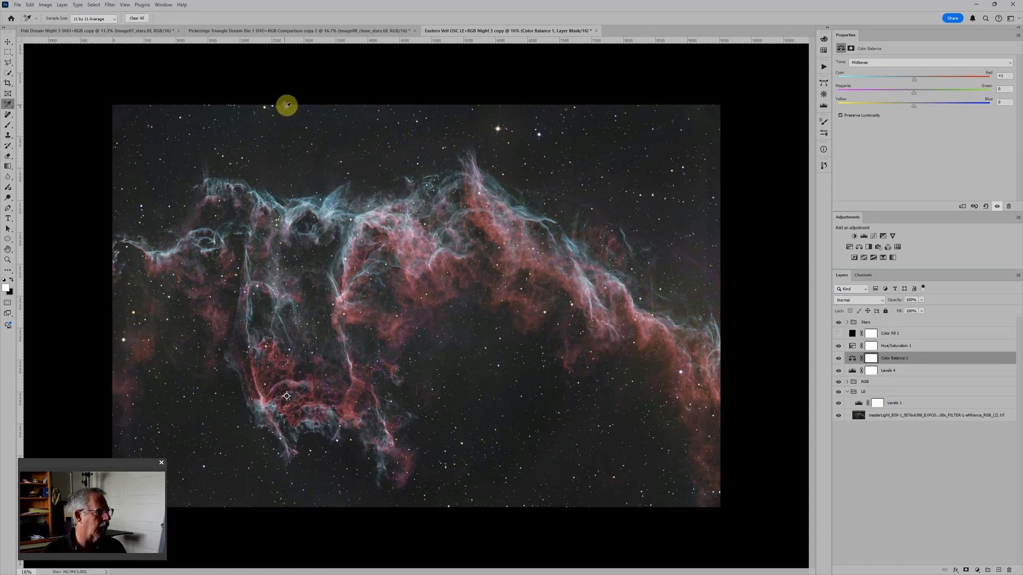
Step: Switch to the Pickerings Triangle document and compare its Hydrogen and Oxygen layers with the stars hidden, restoring the layers' visibility
click(322, 31)
scroll(575, 243, down, 2)
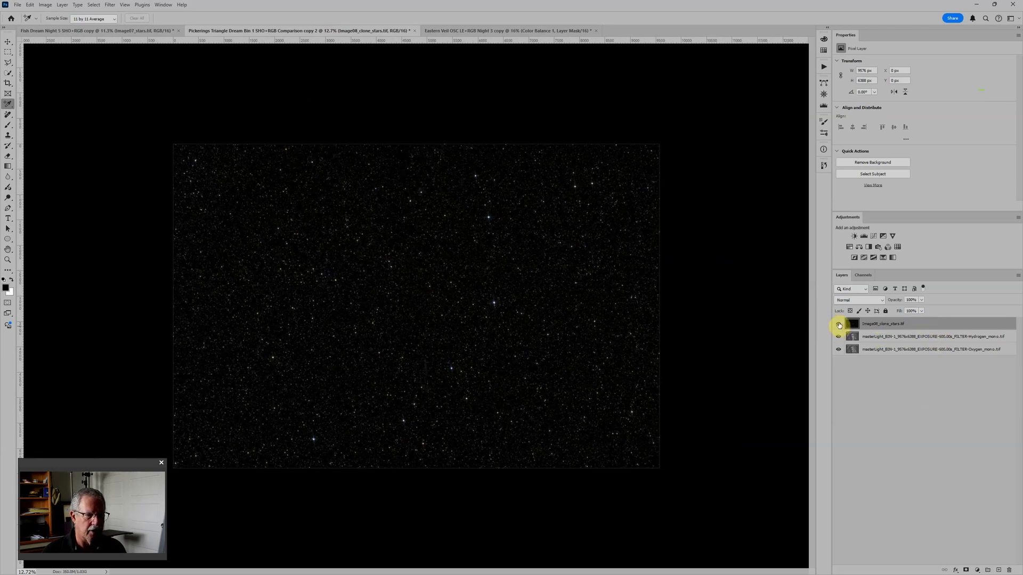
click(839, 325)
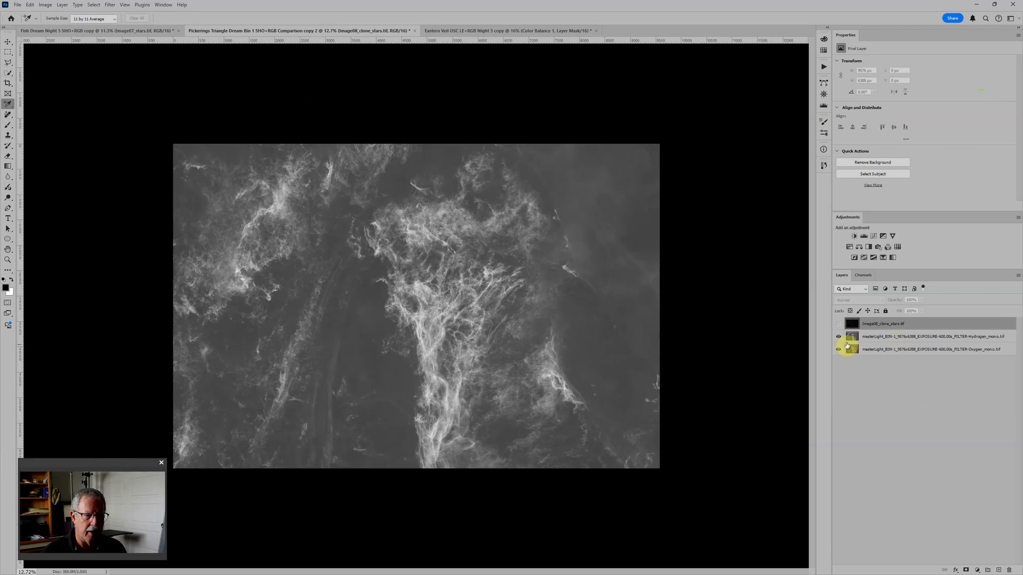
click(839, 337)
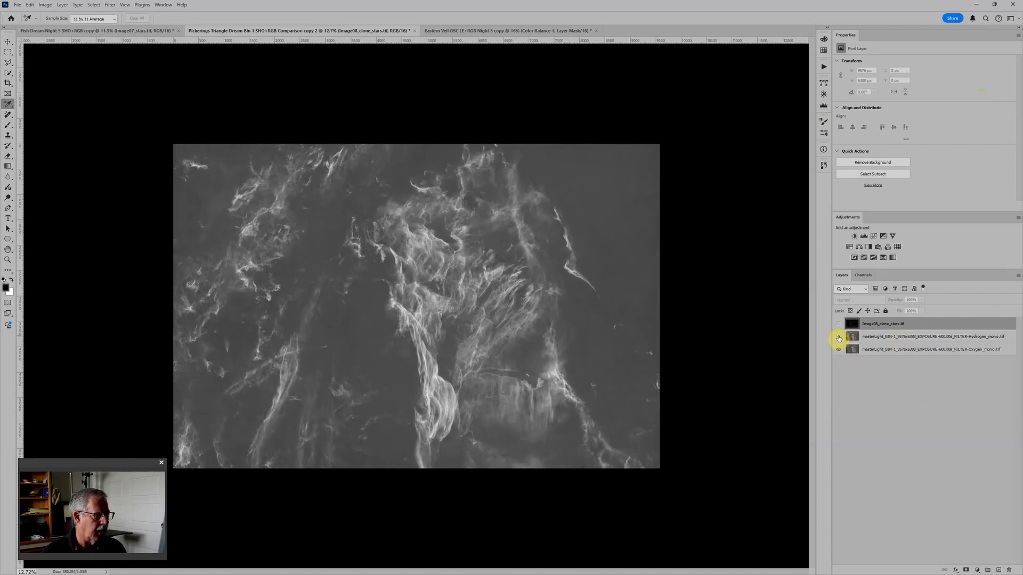
click(839, 337)
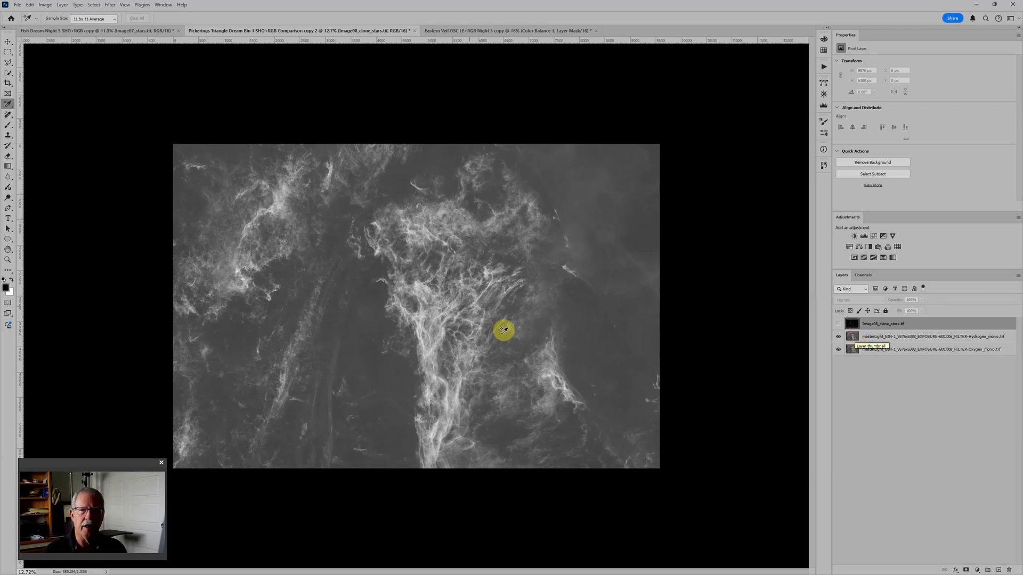
click(840, 324)
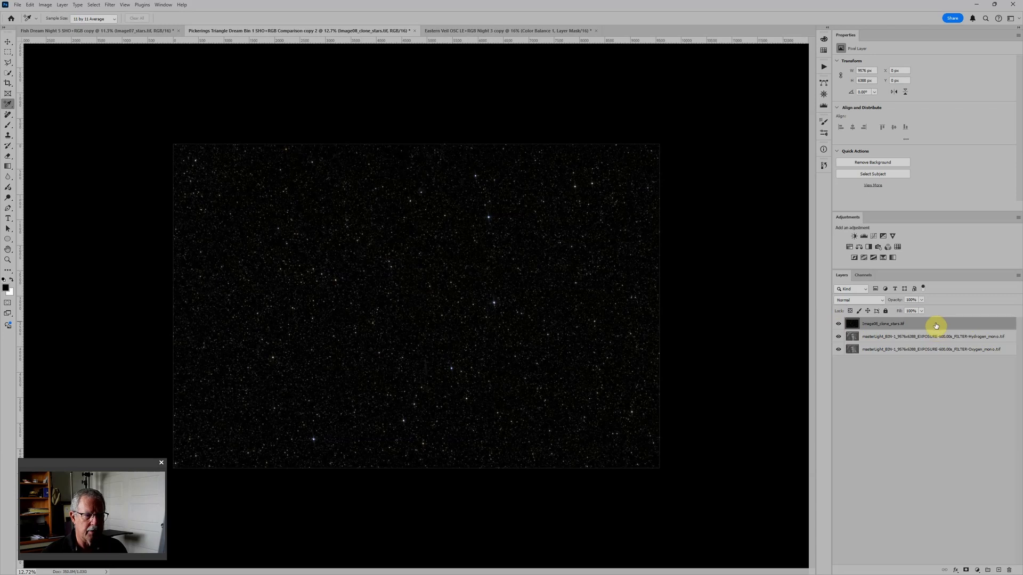
Step: Put the stars layer in a group named Stars, set the group's blend mode to Screen and hide it
key(ctrl+g)
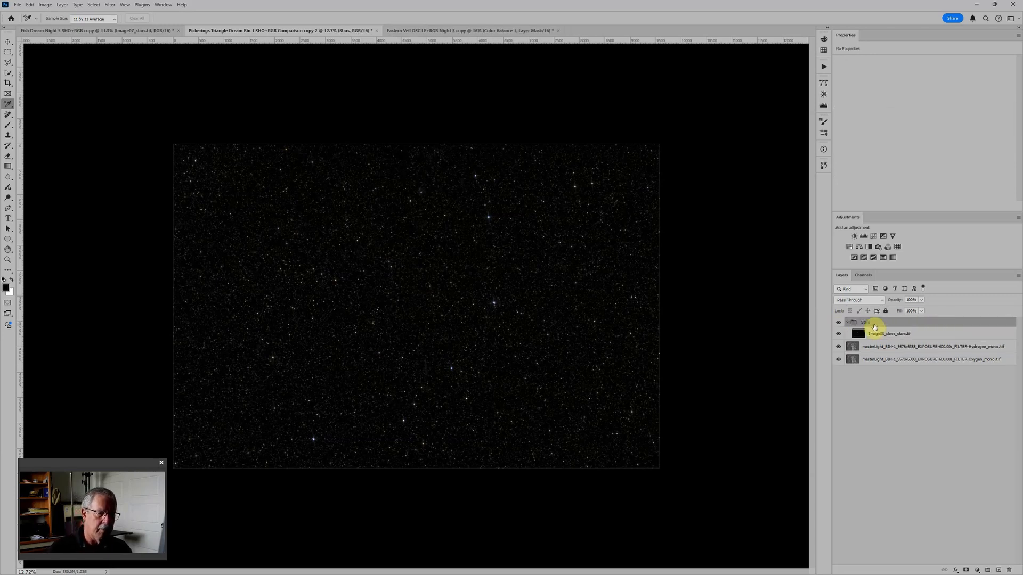
click(868, 302)
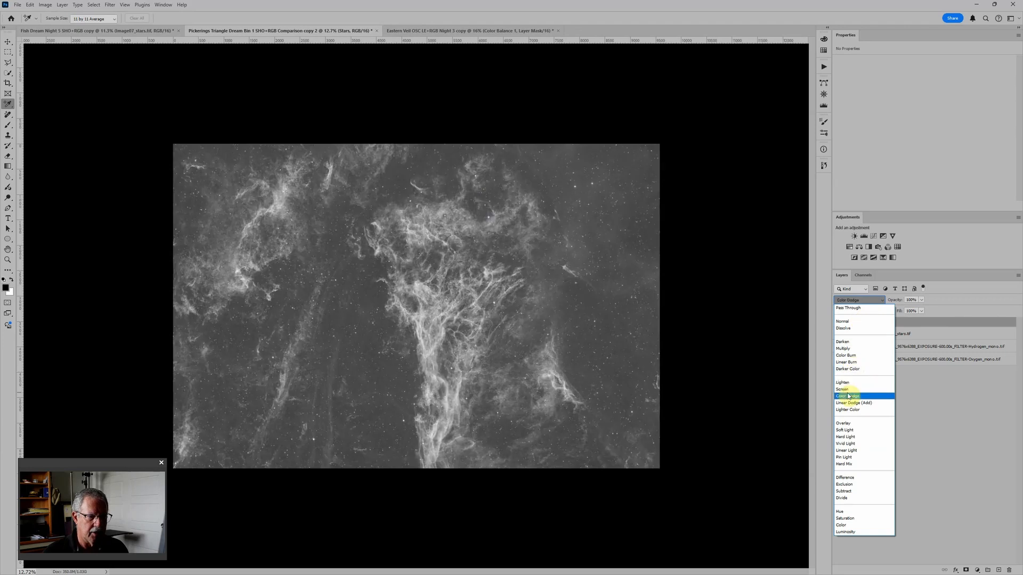
click(846, 390)
click(847, 323)
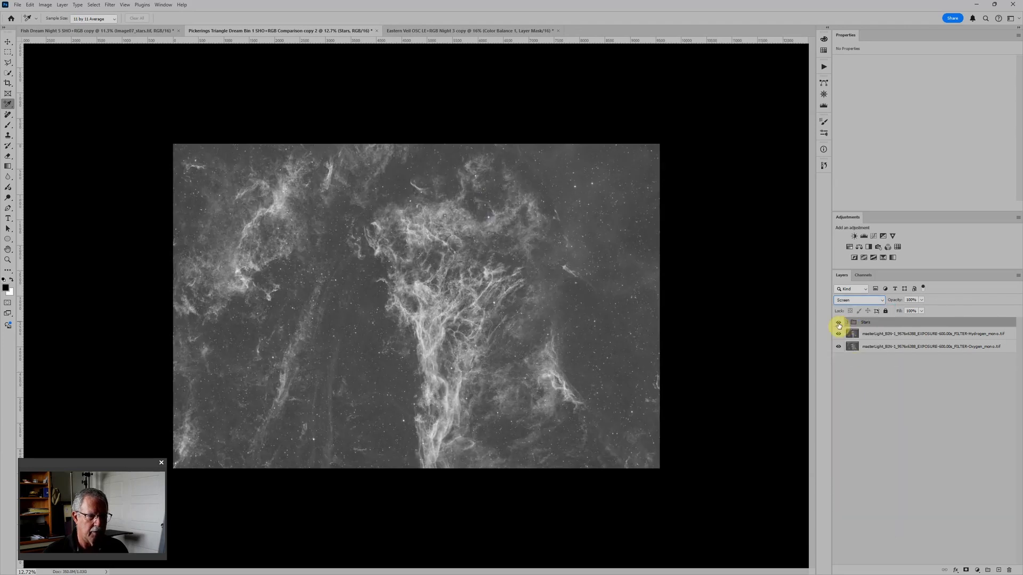
click(838, 322)
Step: Put the Hydrogen image layer in its own group named Hydrogen
click(880, 334)
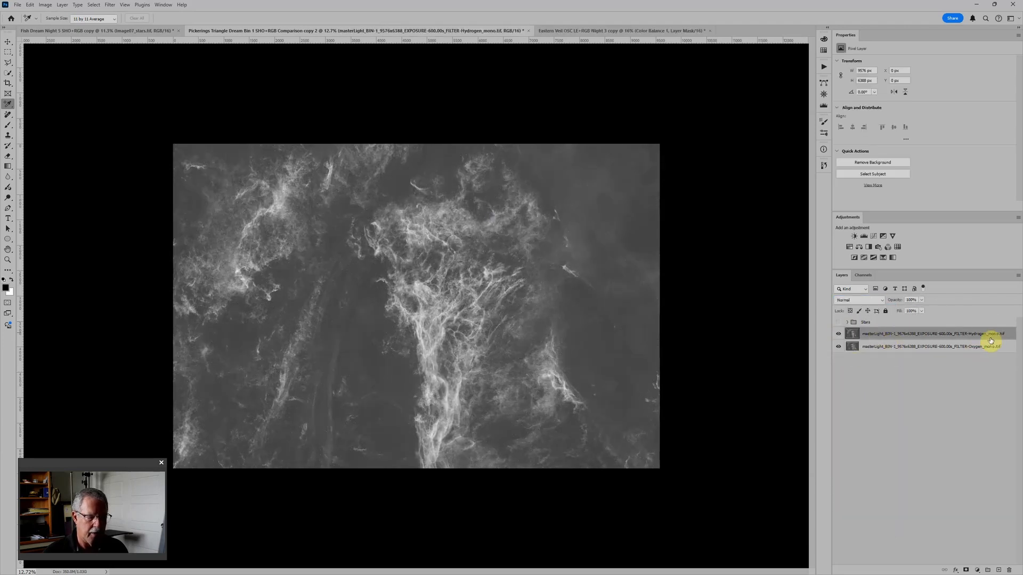
key(ctrl+g)
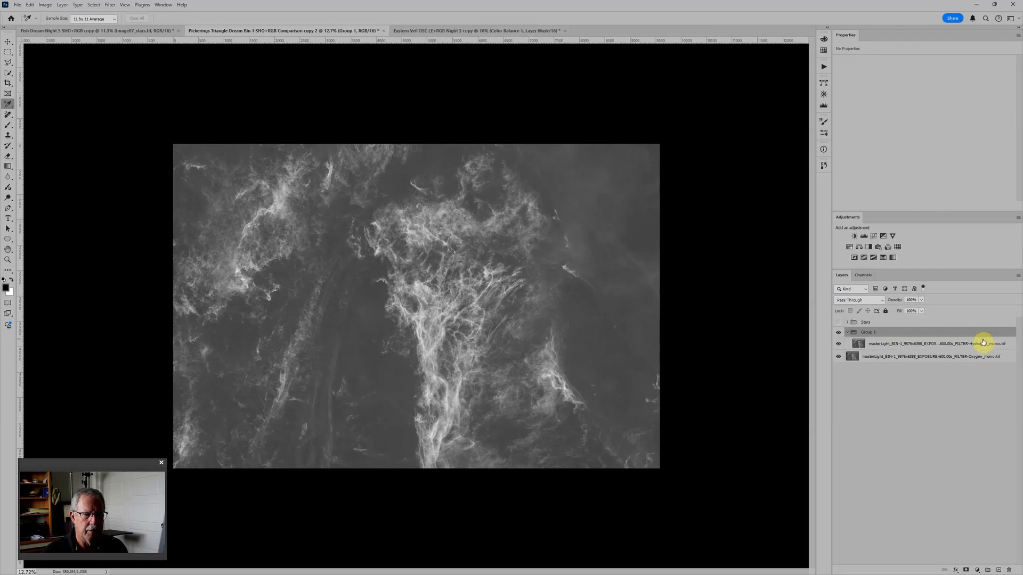
double_click(868, 332)
text(H)
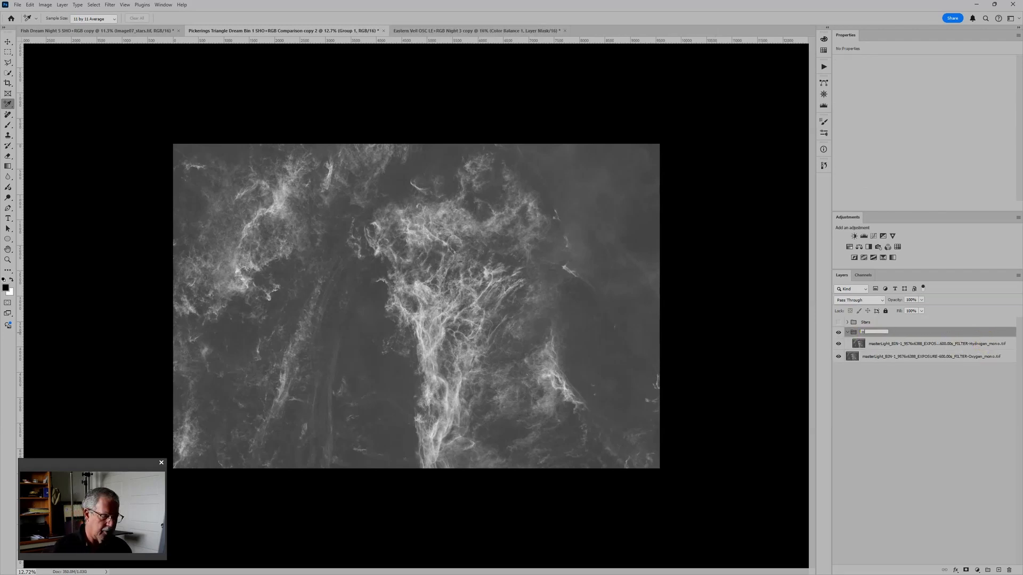
text(ydrogen)
click(870, 334)
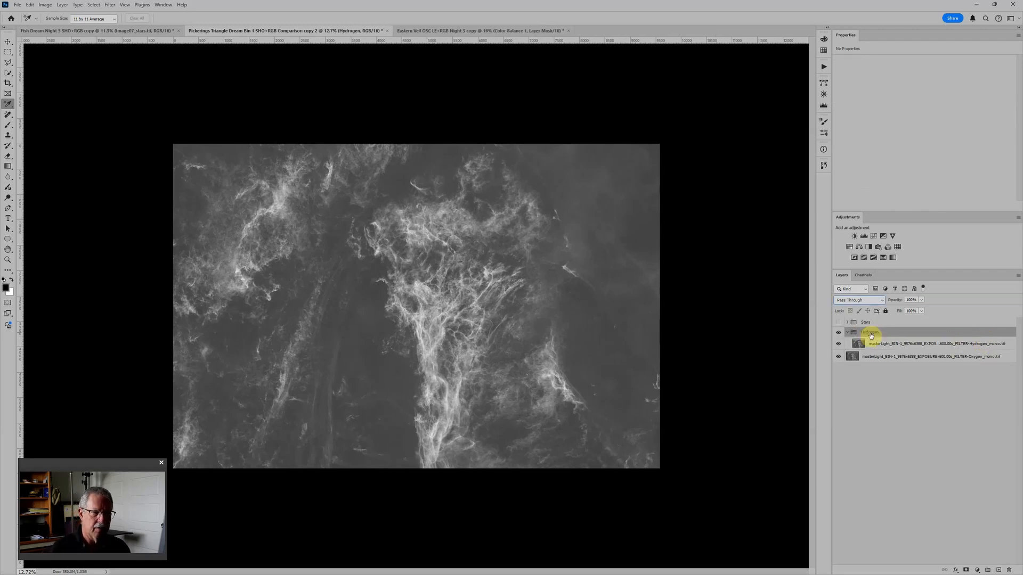
Step: Add Levels and Hue/Saturation adjustments above the image layer inside the Hydrogen group
click(906, 345)
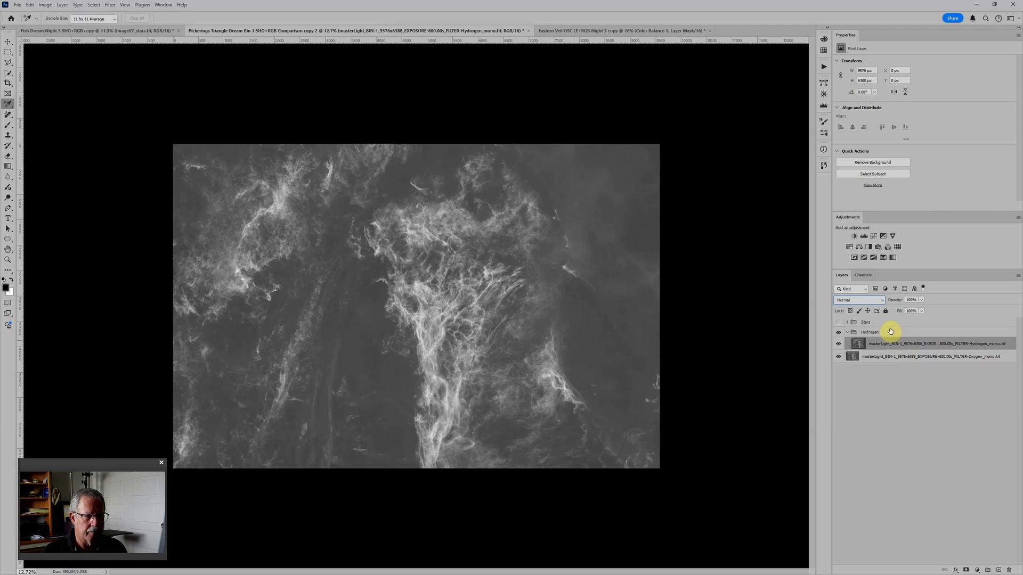
click(864, 236)
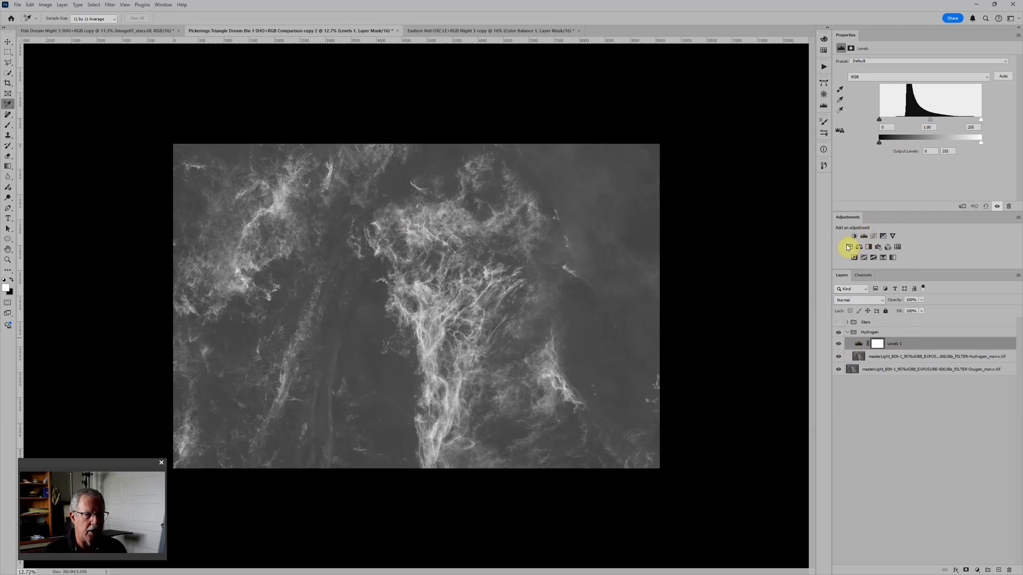
click(849, 247)
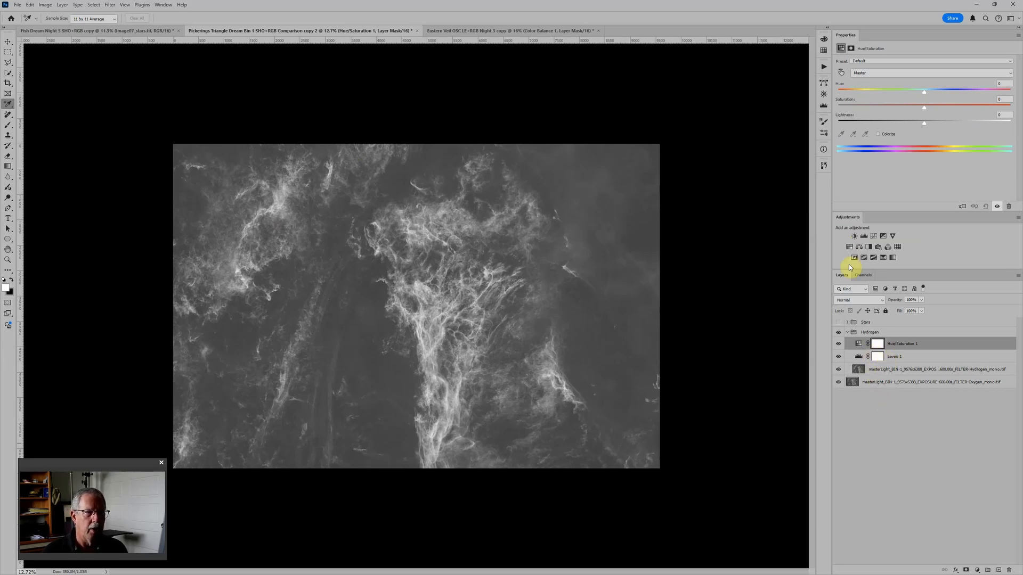
Step: Colorize the Hydrogen image with saturation 100 and lightness -50, and collapse and hide the Hydrogen group
click(878, 134)
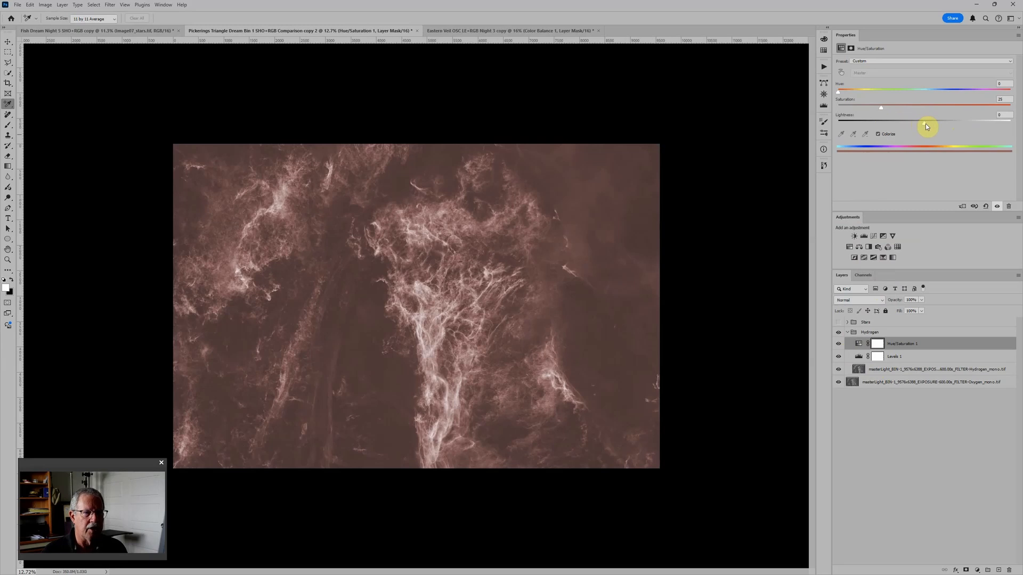
drag(927, 125, 879, 129)
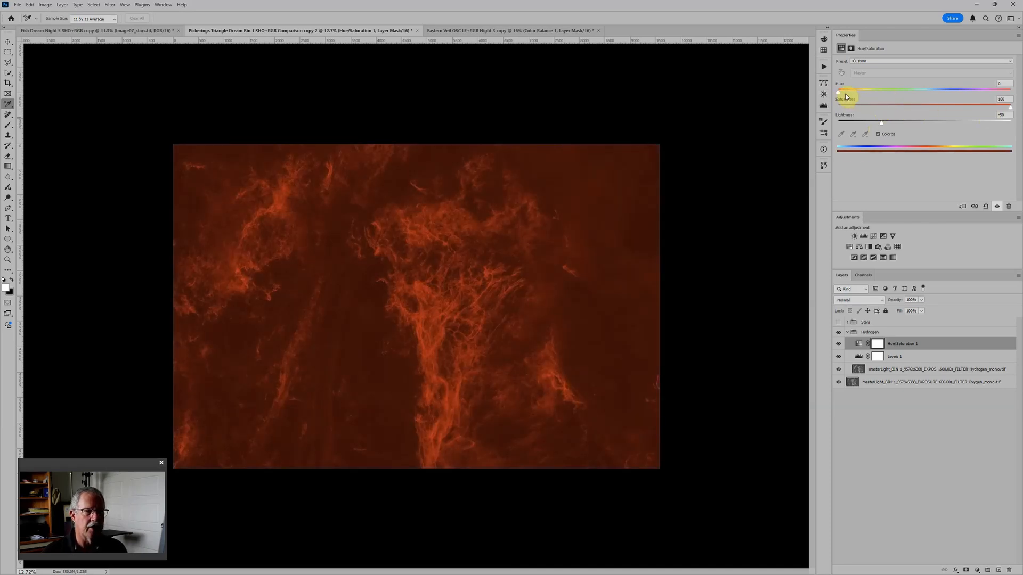
click(848, 333)
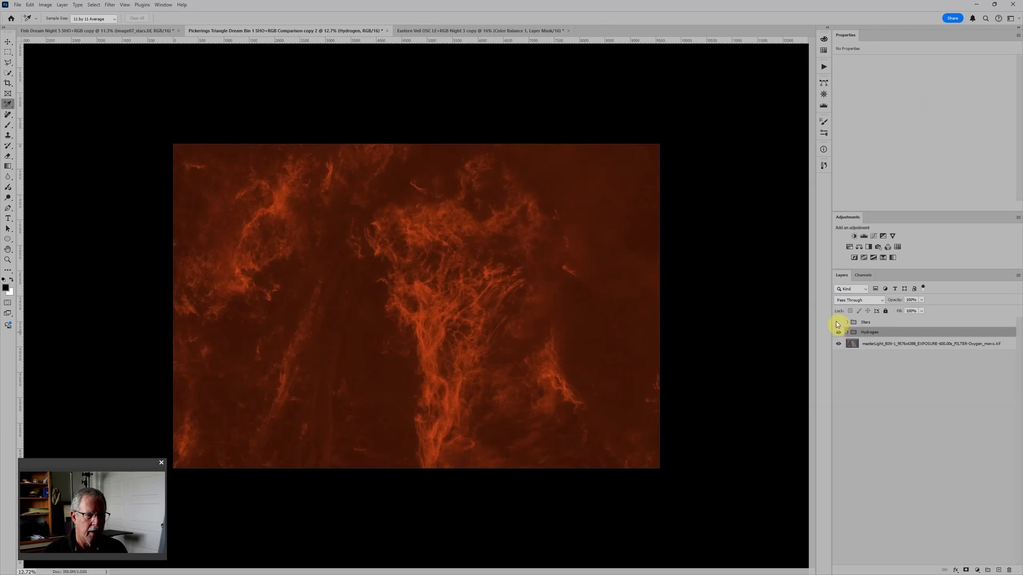
click(837, 333)
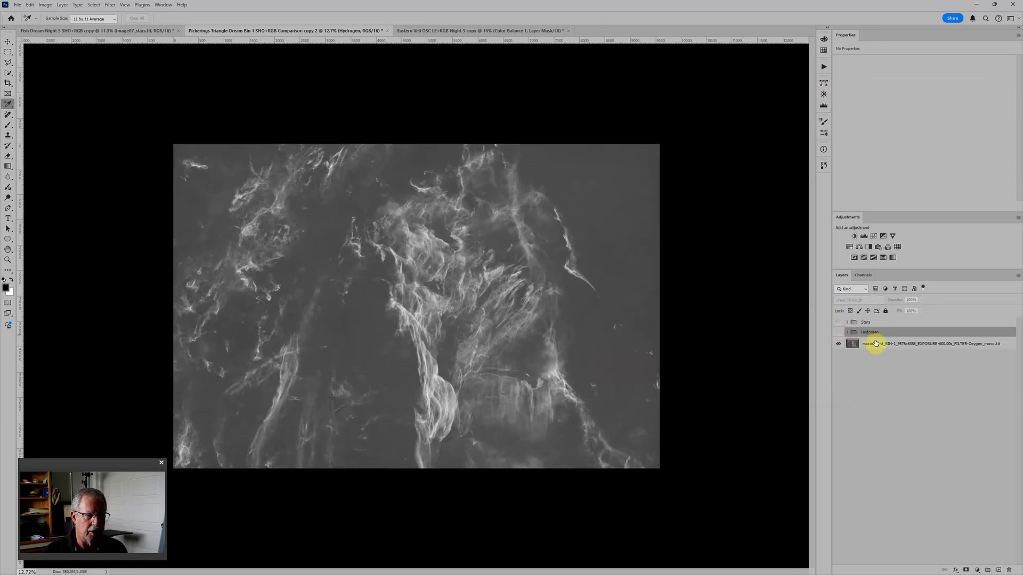
Step: Put the Oxygen image layer in its own group named Oxygen
click(877, 345)
key(ctrl+g)
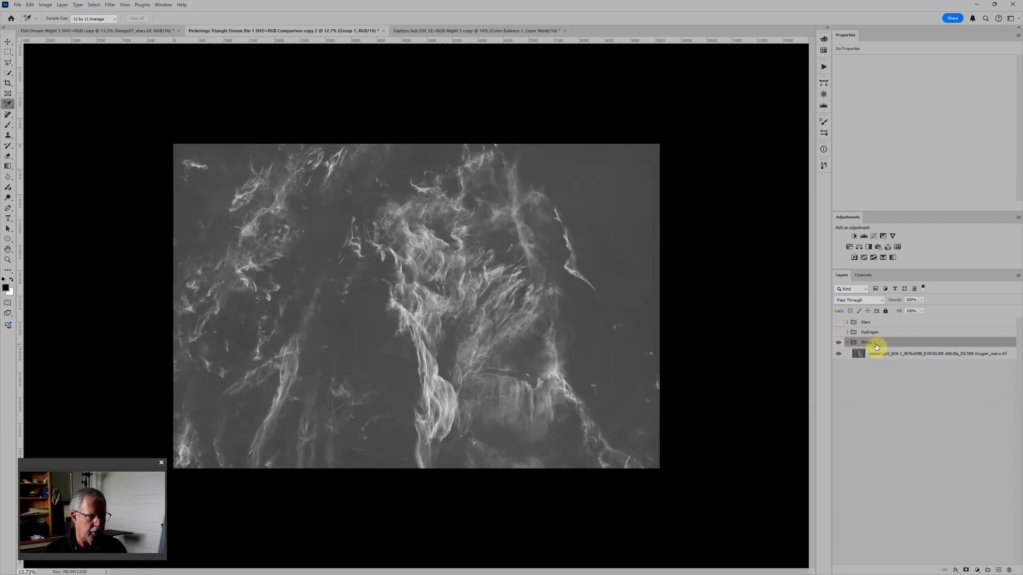
text(Ox)
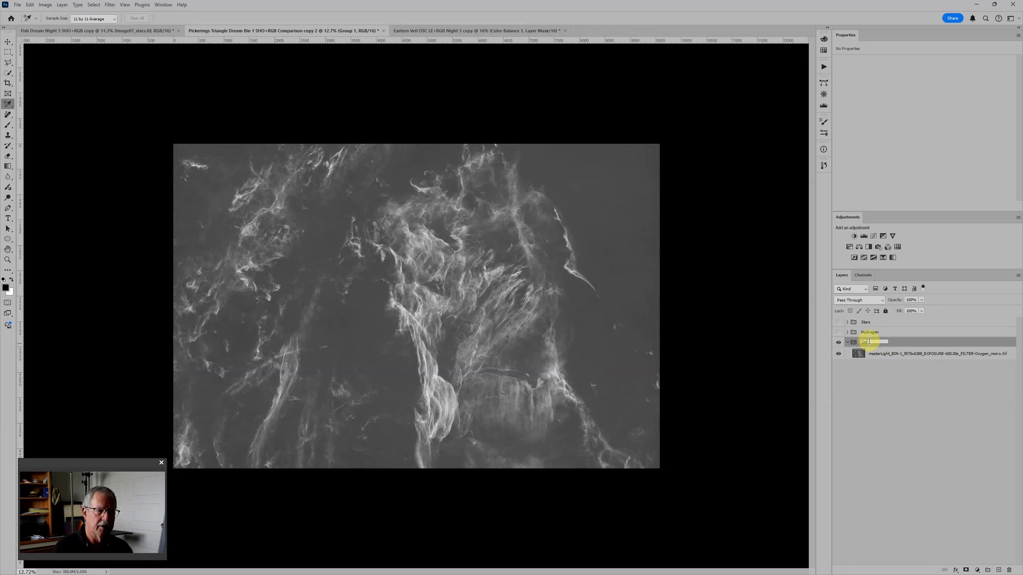
text(ygen)
key(Return)
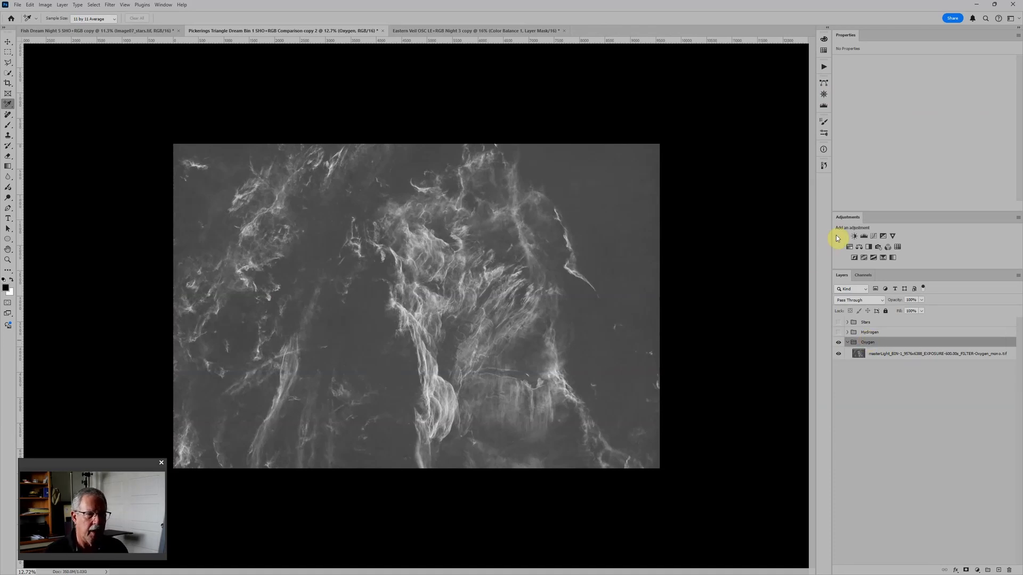
Step: Add Levels and Hue/Saturation adjustments above the Oxygen image and colorize it with hue 180, saturation 100 and lightness -50
click(864, 236)
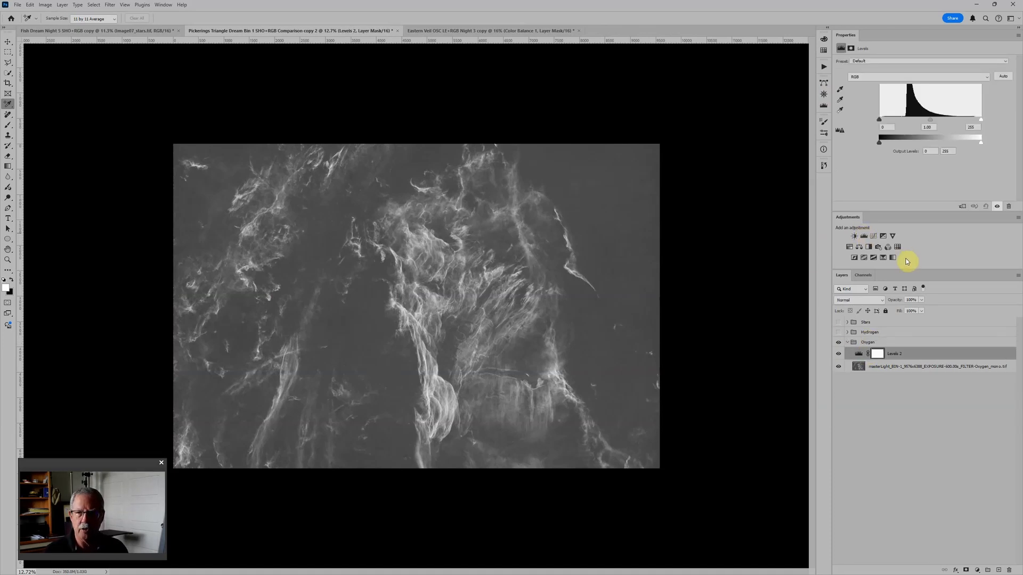
click(849, 247)
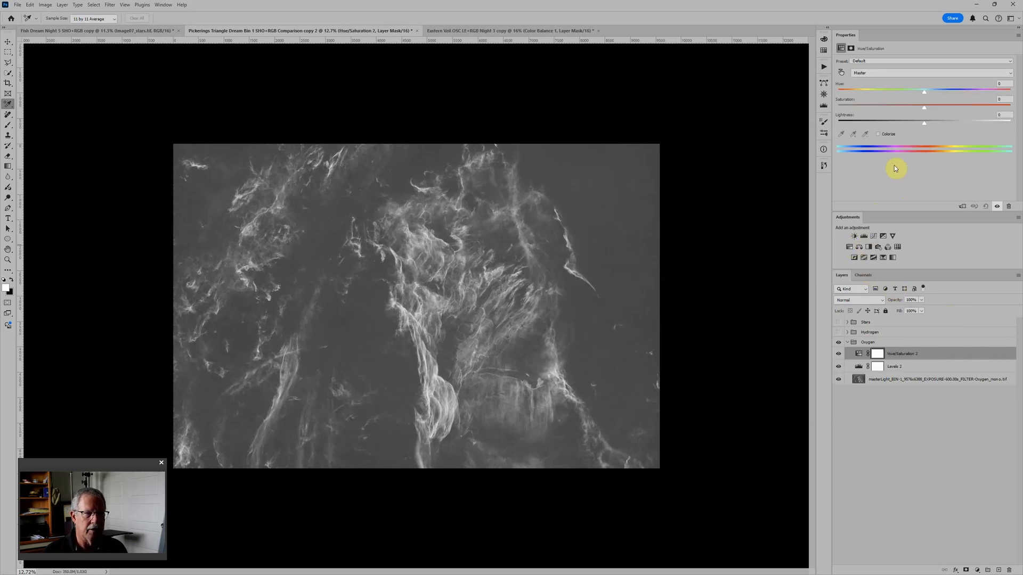
click(879, 135)
drag(925, 124, 886, 123)
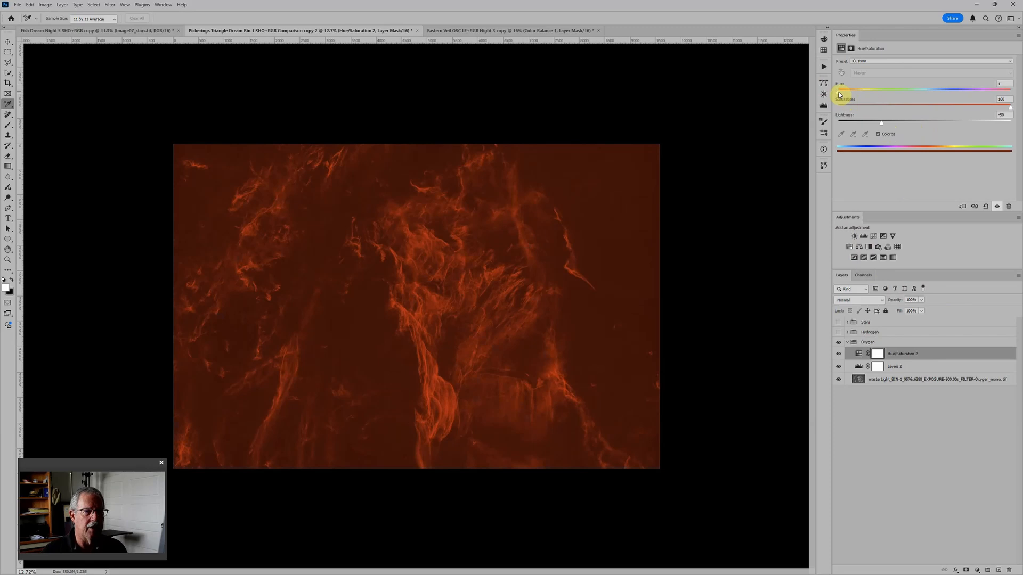
drag(840, 94, 894, 94)
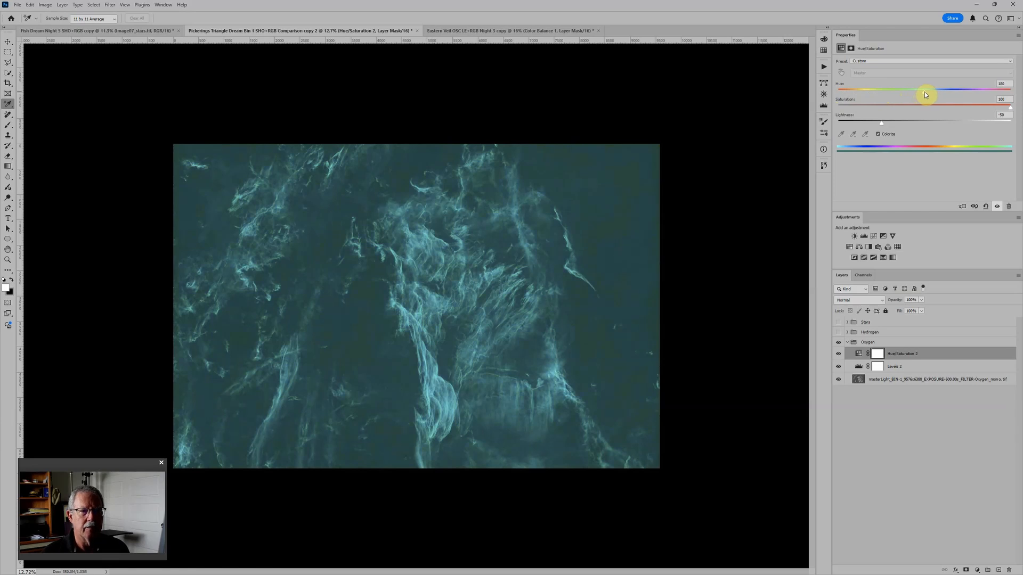
Step: Show the Hydrogen group and set its blend mode to Screen over the Oxygen group
scroll(463, 389, down, 3)
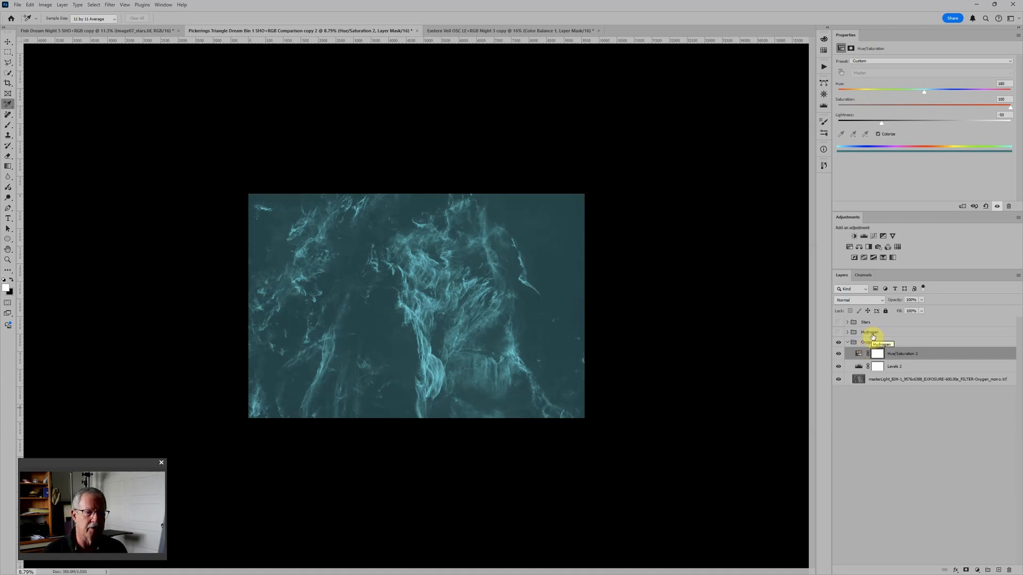
click(839, 334)
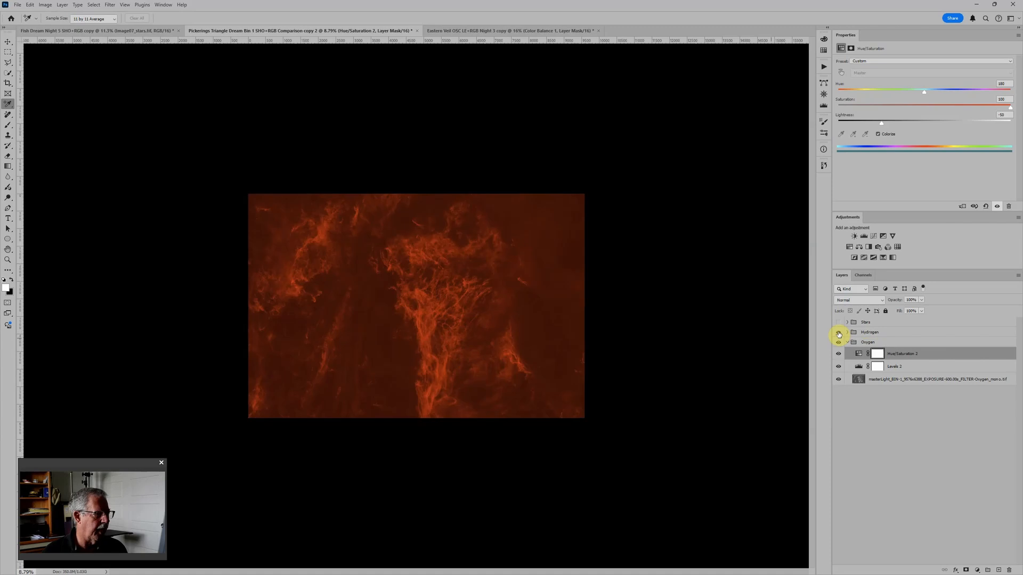
click(887, 334)
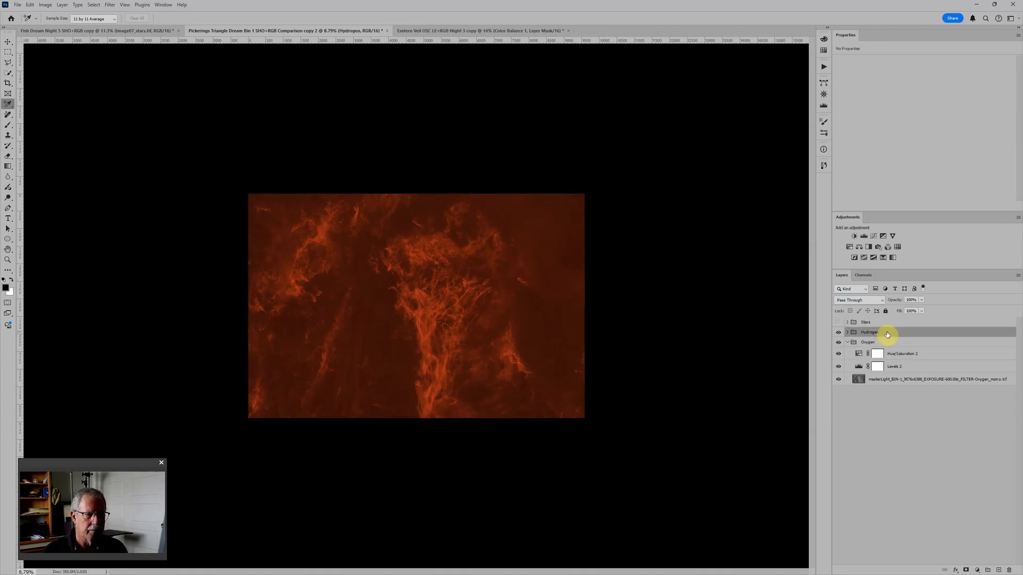
click(856, 303)
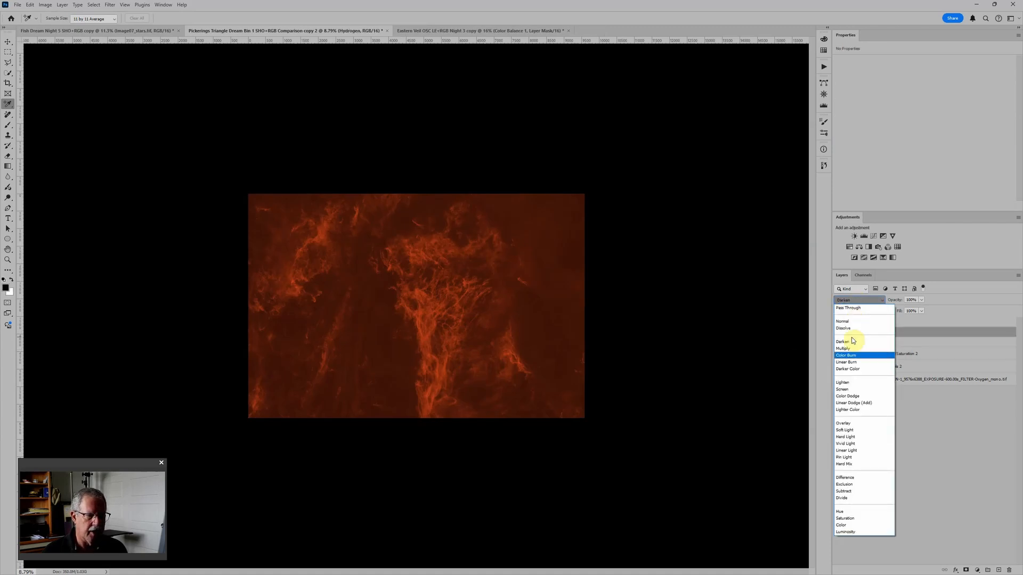
click(852, 389)
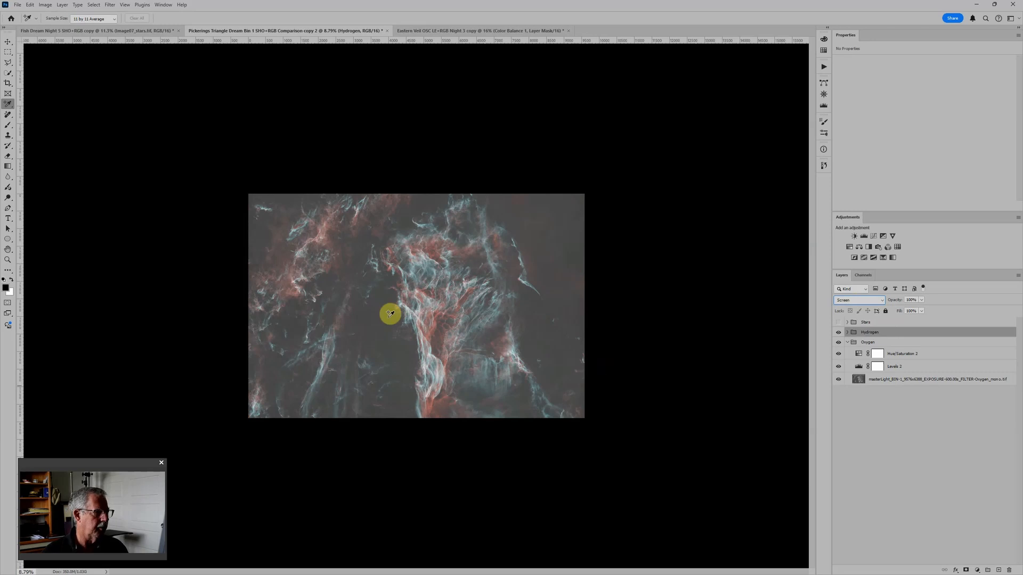
scroll(390, 313, up, 4)
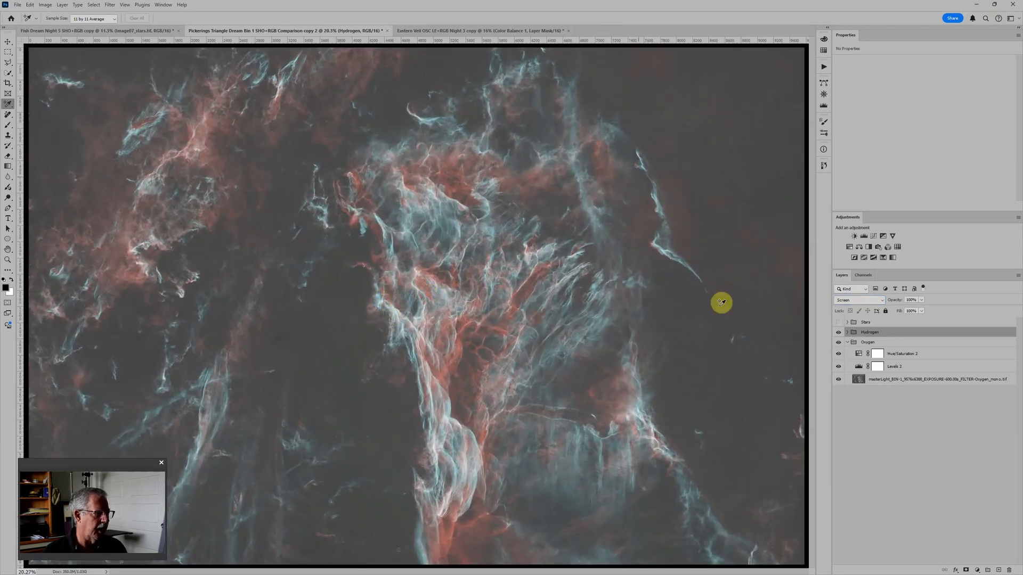
scroll(517, 304, down, 1)
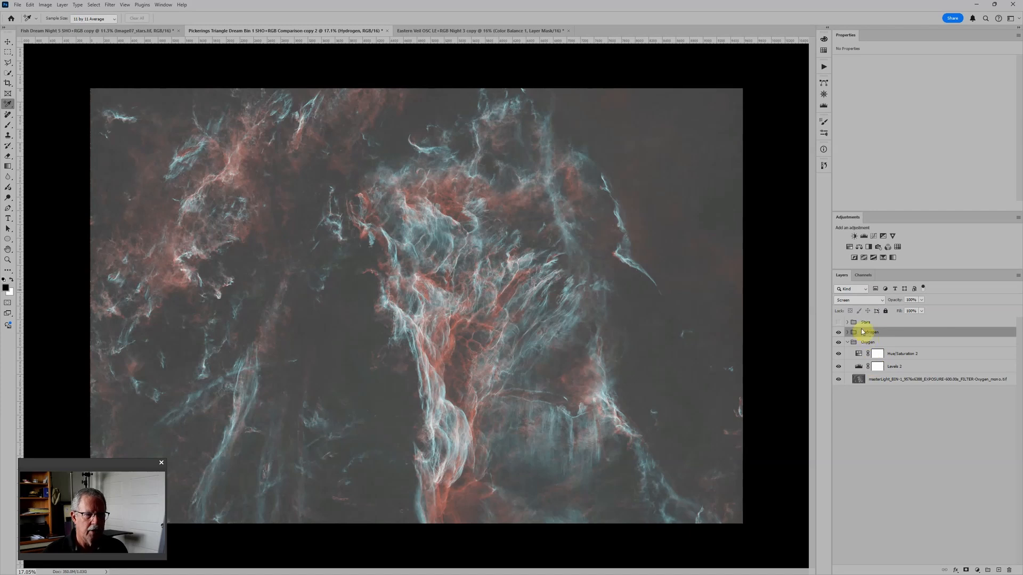
Step: Add a black solid color fill layer above the Hydrogen group and set its blend mode to Divide
click(977, 570)
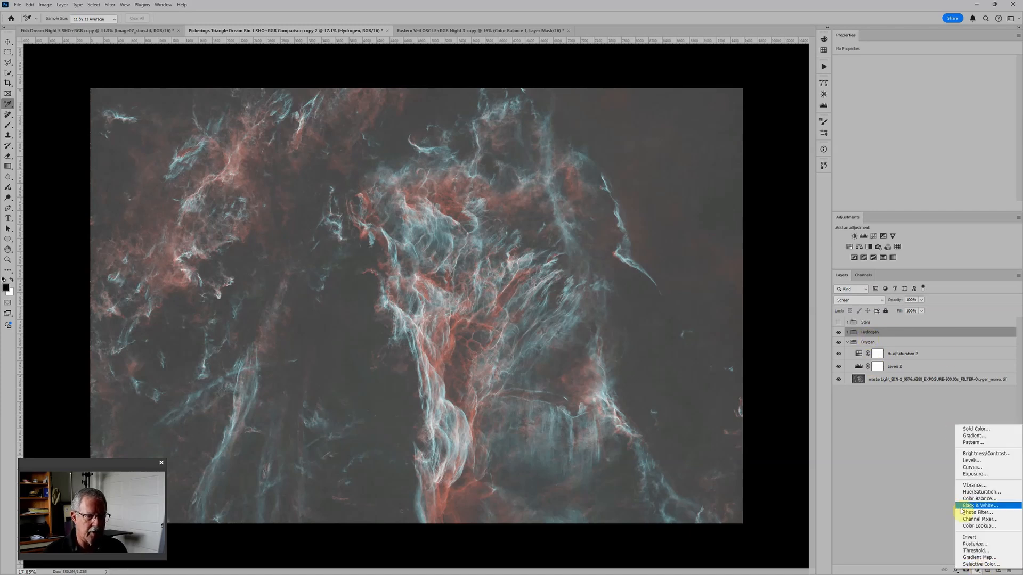
click(977, 428)
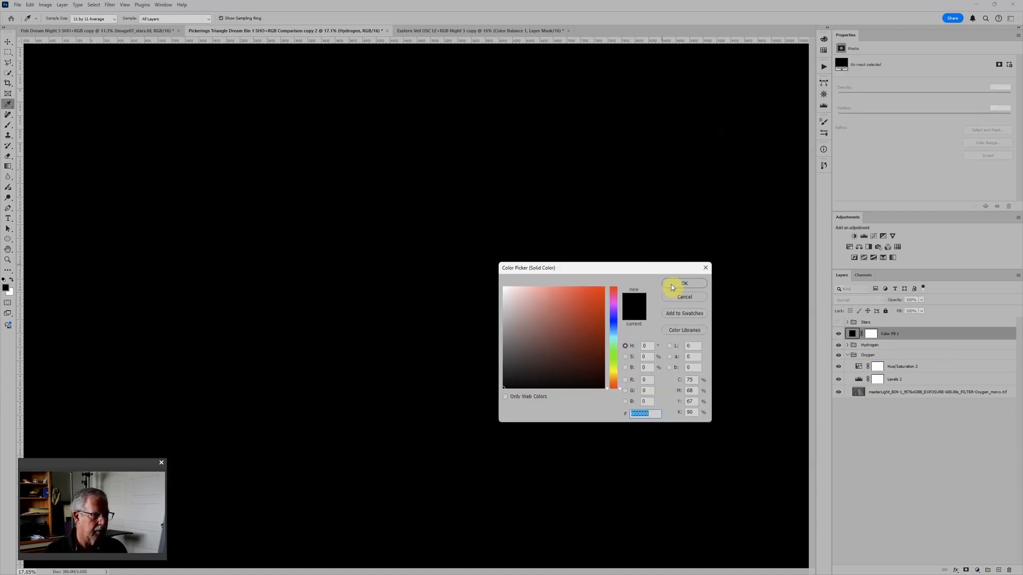
click(677, 285)
click(859, 300)
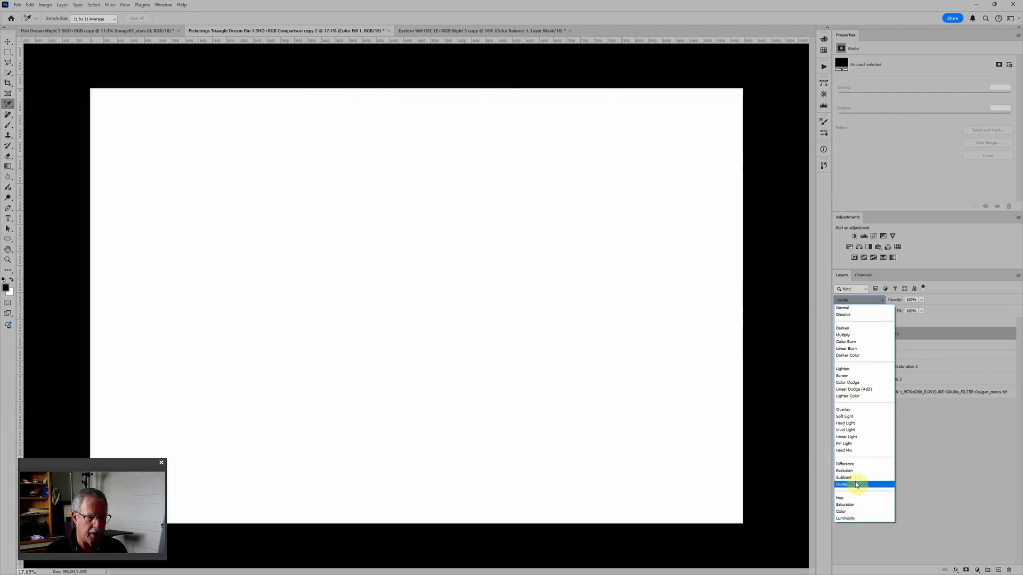
click(851, 484)
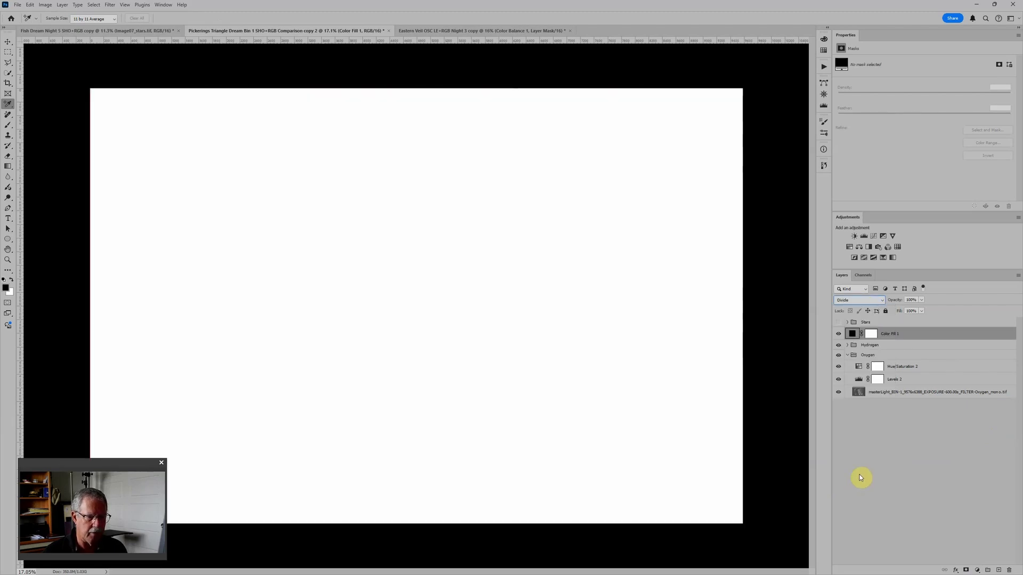
Step: Hide the Hydrogen group and the Oxygen Hue/Saturation adjustment, and raise the Oxygen Levels black input to 70
click(838, 345)
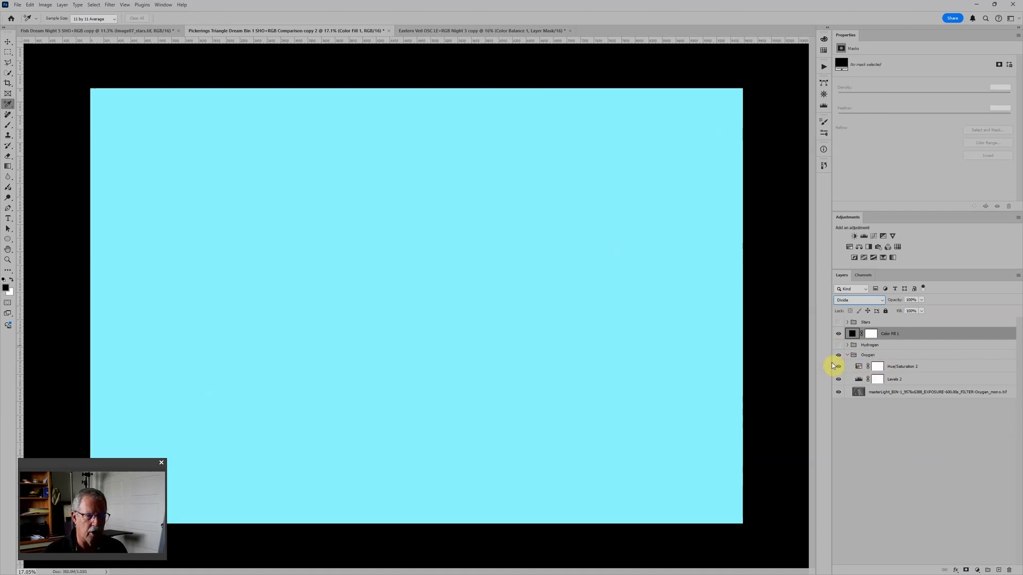
click(839, 366)
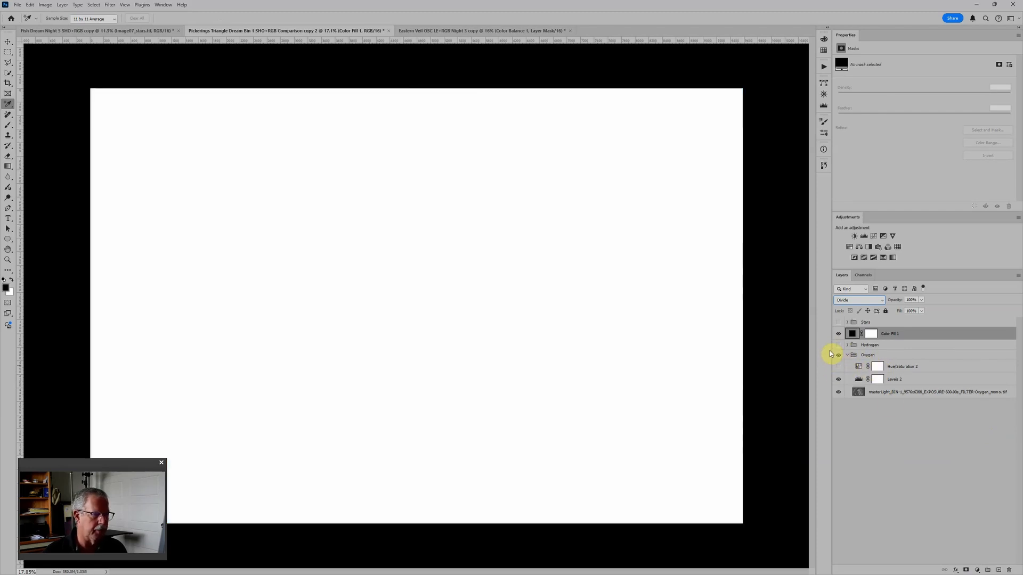
click(862, 382)
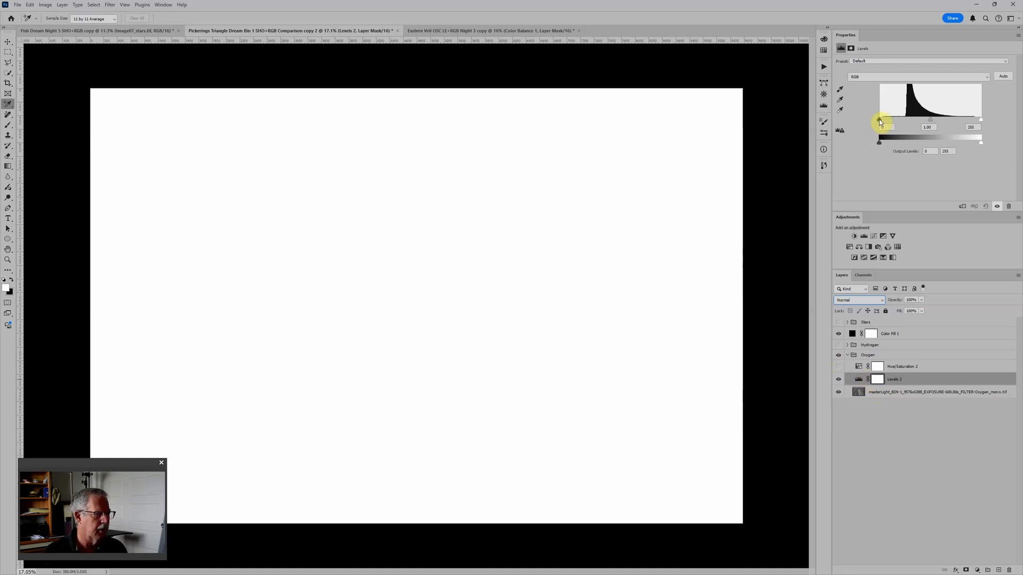
drag(879, 119, 909, 123)
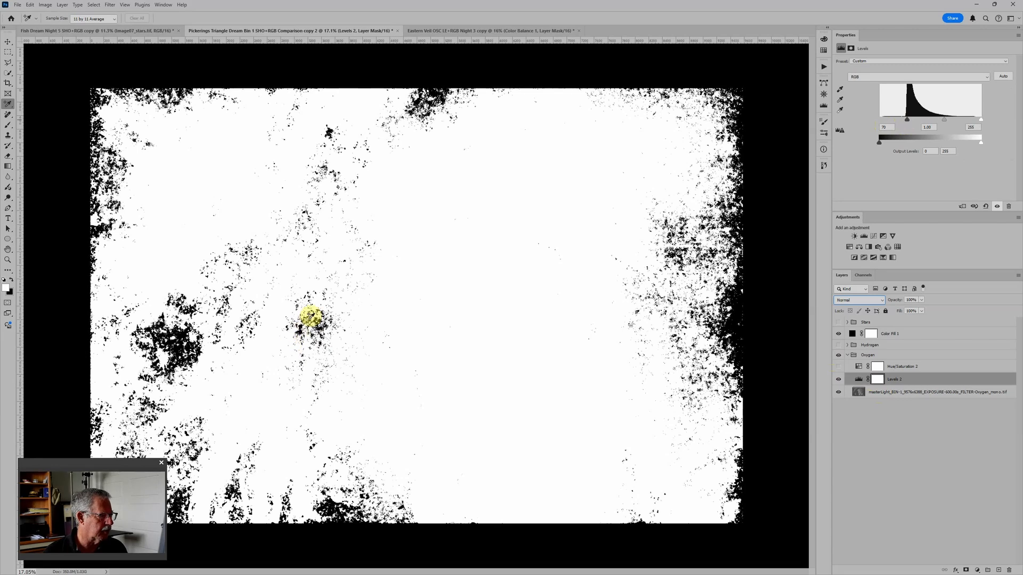
Step: Place a color sampler on the small black patch left of the image center
scroll(309, 327, up, 4)
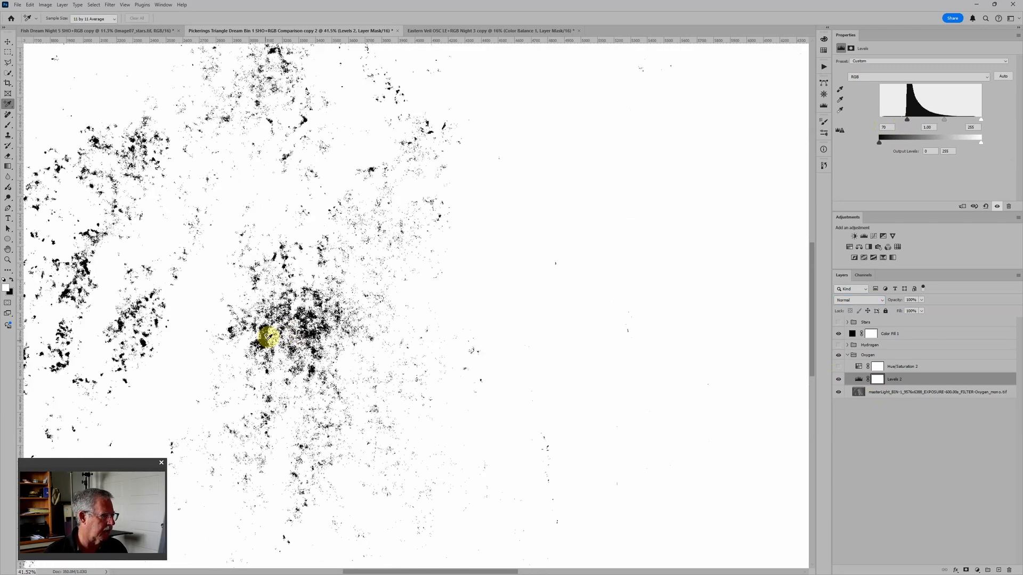
click(265, 340)
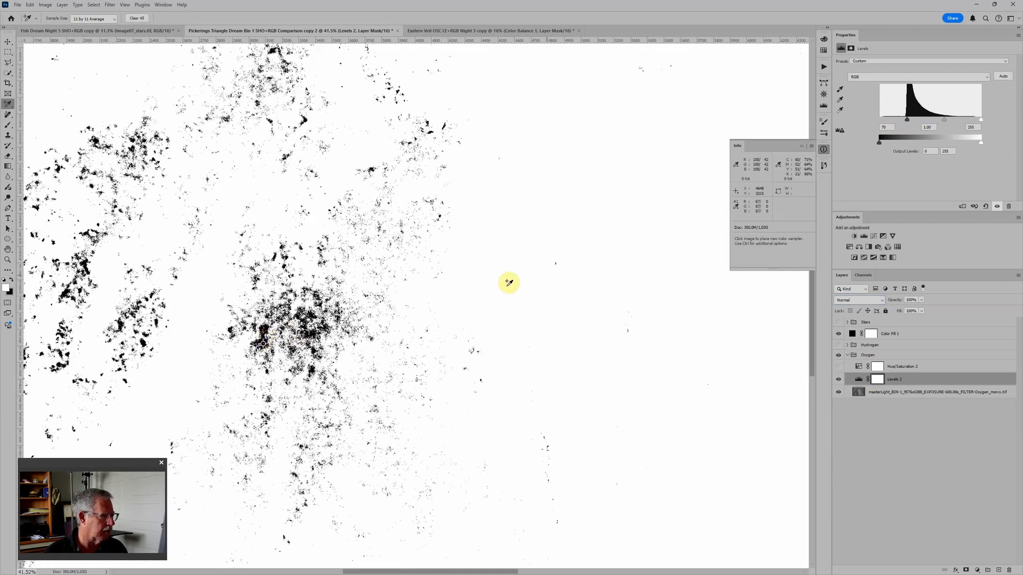
scroll(594, 258, down, 4)
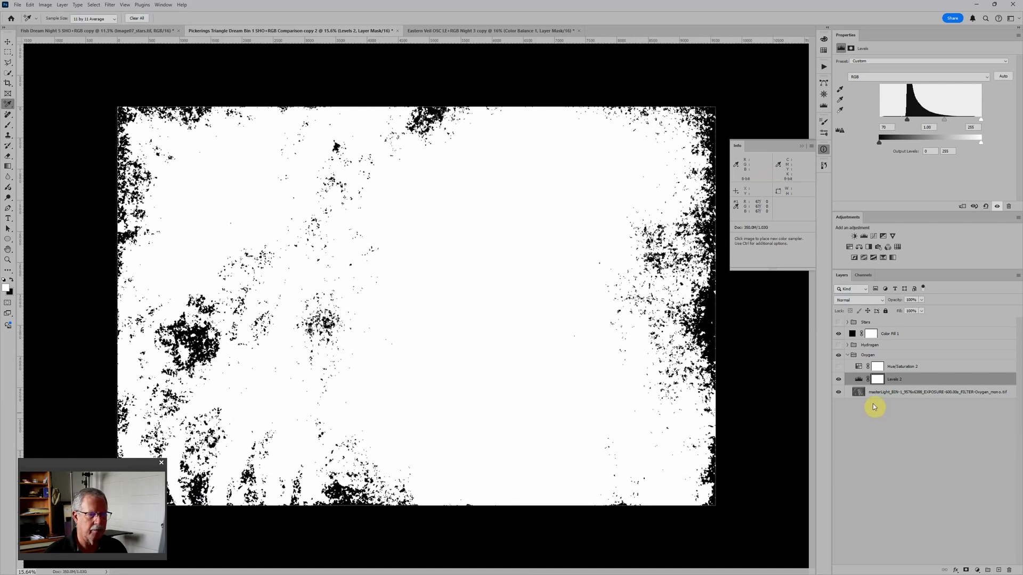
Step: Hide the black fill layer, reset the Oxygen Levels and raise its black input until the sampled background is about 20
click(838, 337)
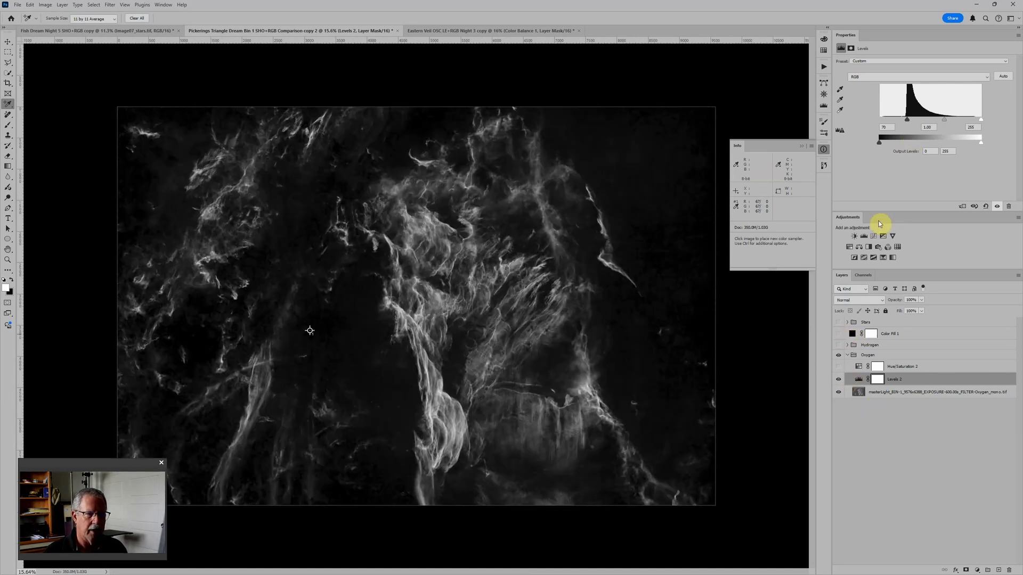
click(986, 207)
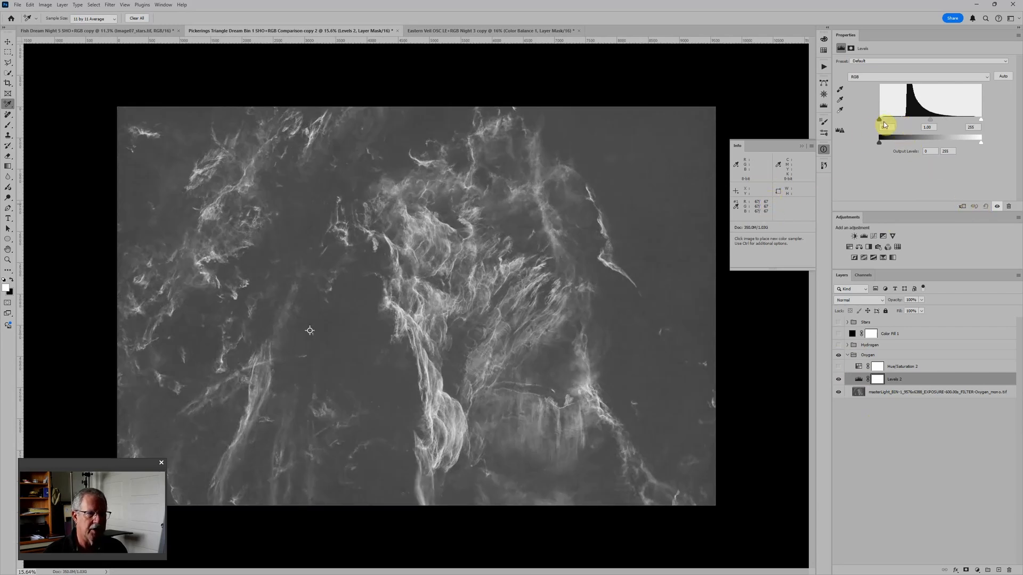
drag(879, 120, 899, 123)
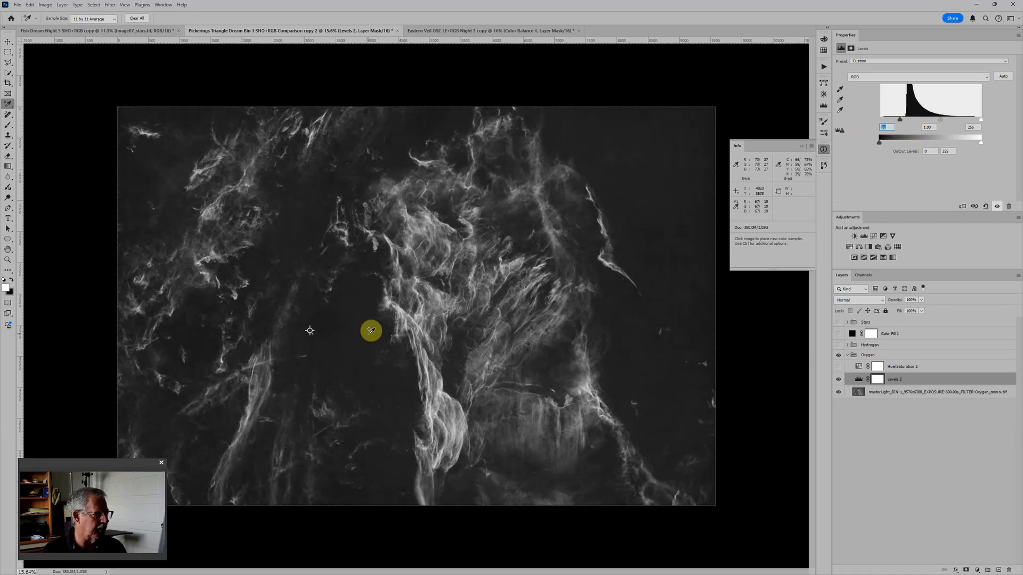
Step: Turn the Oxygen Hue/Saturation adjustment back on, and collapse and hide the Oxygen group
click(839, 367)
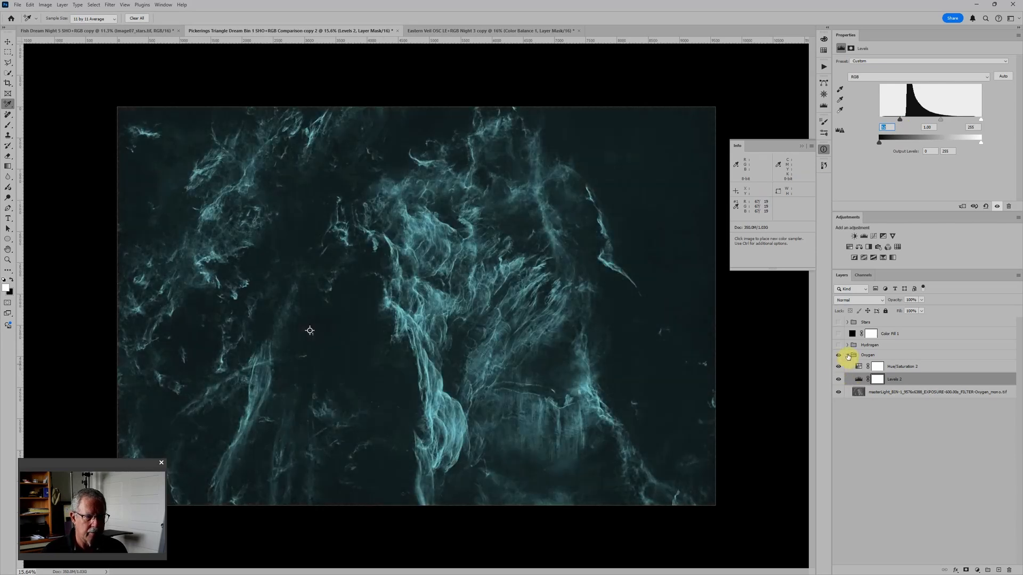
click(848, 355)
click(839, 355)
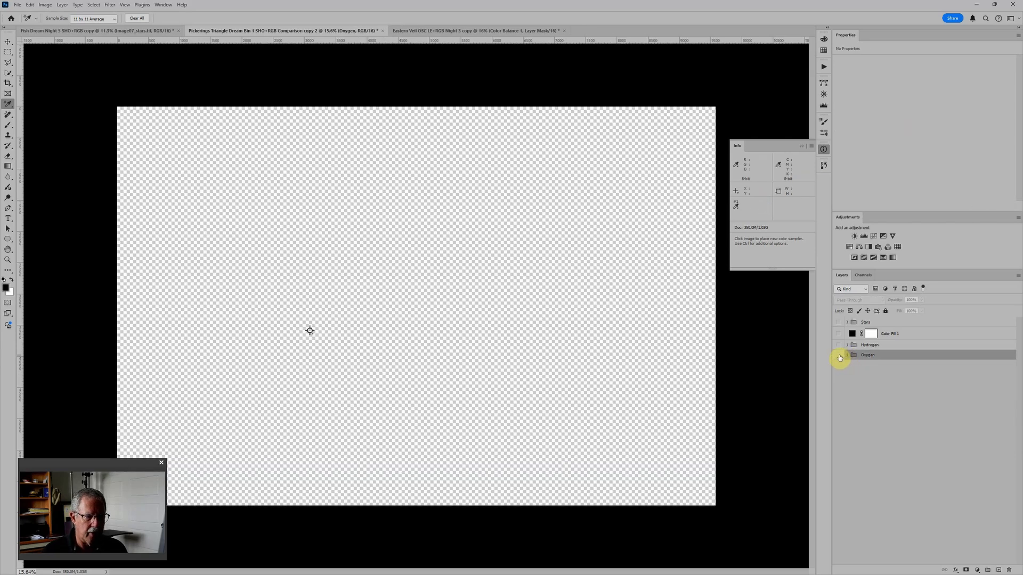
Step: Show the Hydrogen group without its Hue/Saturation beneath the black Divide fill, and raise its Levels black input to about 68
click(839, 345)
click(848, 345)
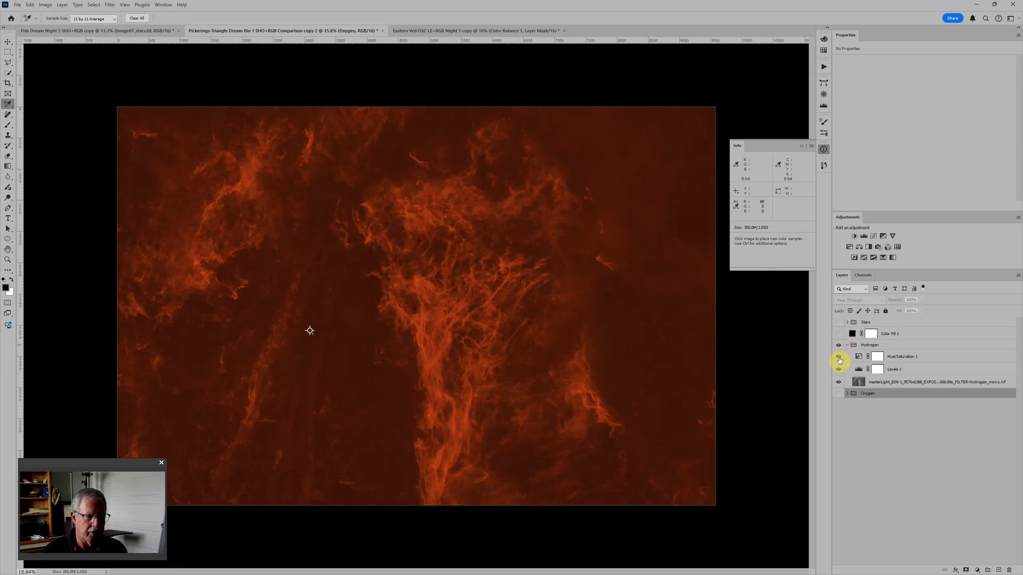
click(839, 357)
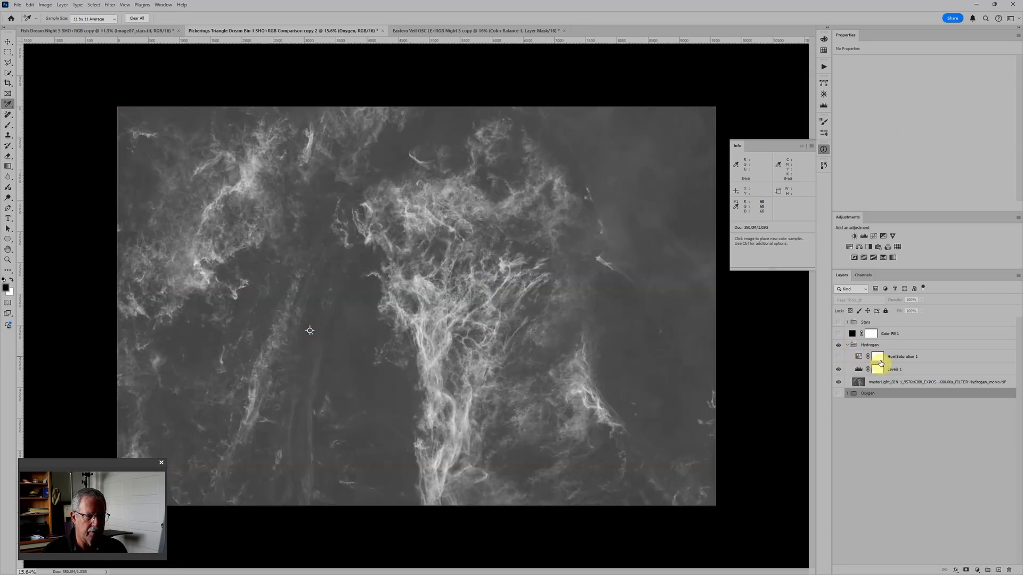
click(837, 334)
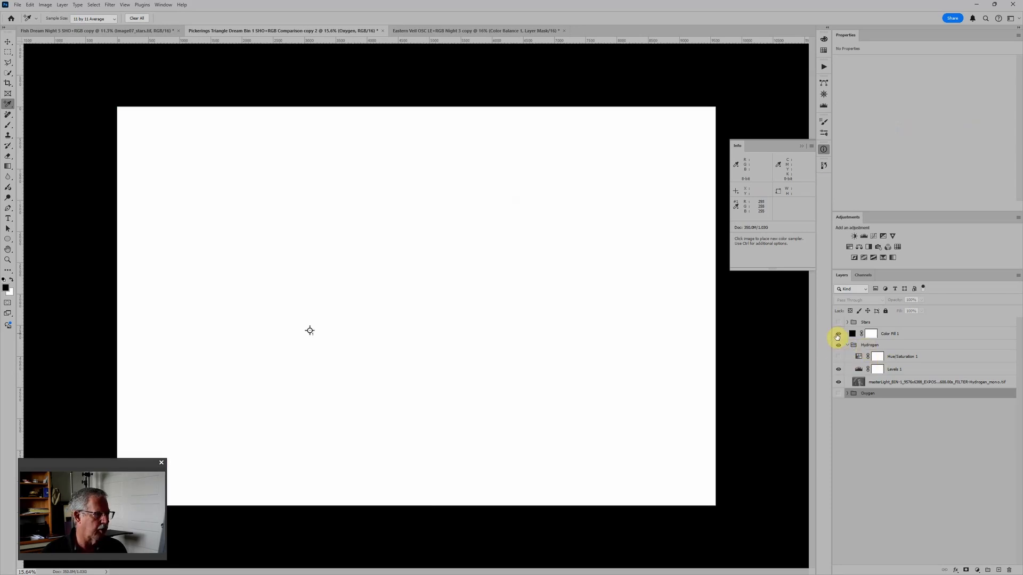
click(860, 369)
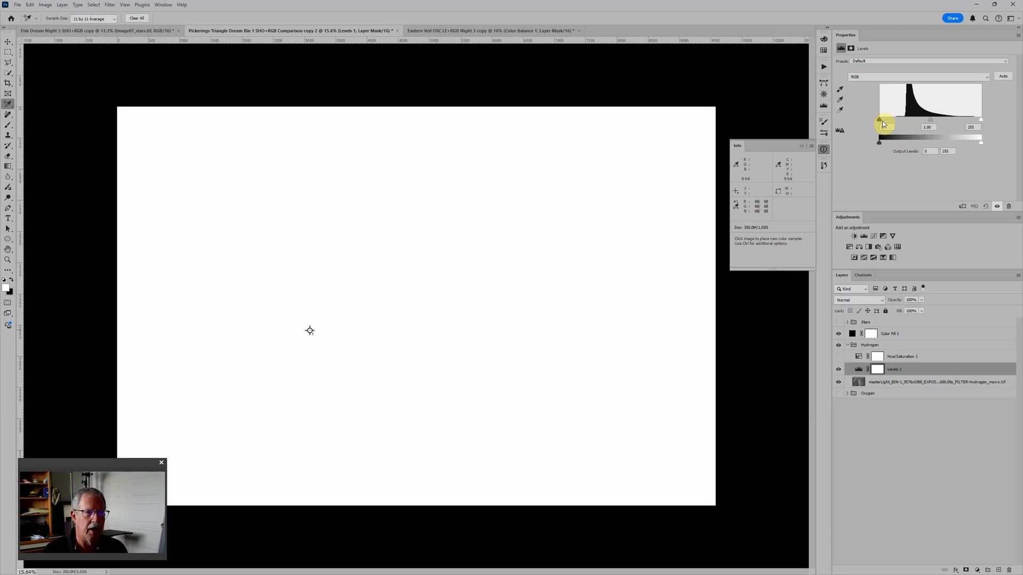
drag(879, 120, 908, 120)
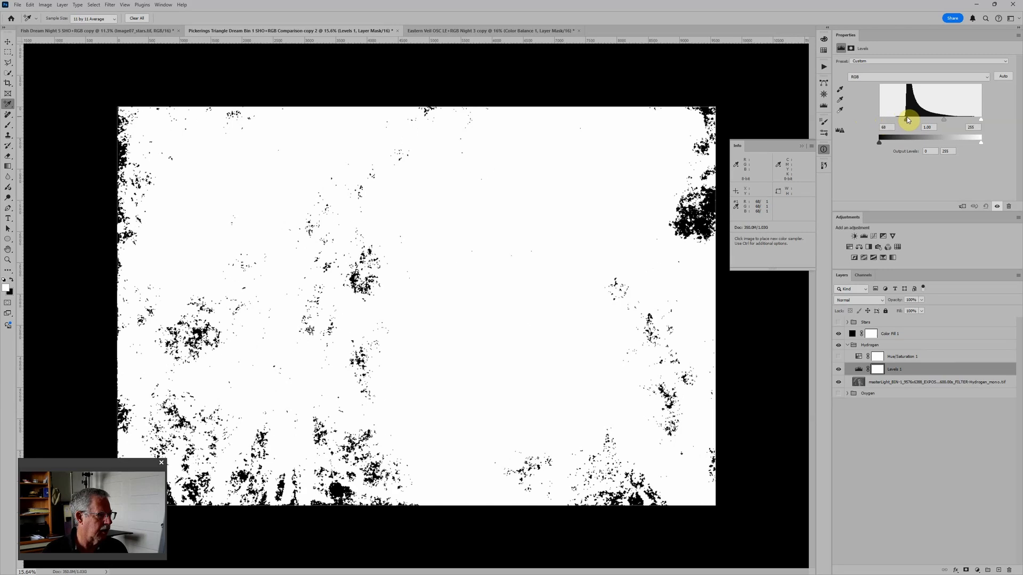
Step: Hide the black fill layer, reset the Hydrogen Levels and raise its black input to about 50
scroll(359, 276, up, 2)
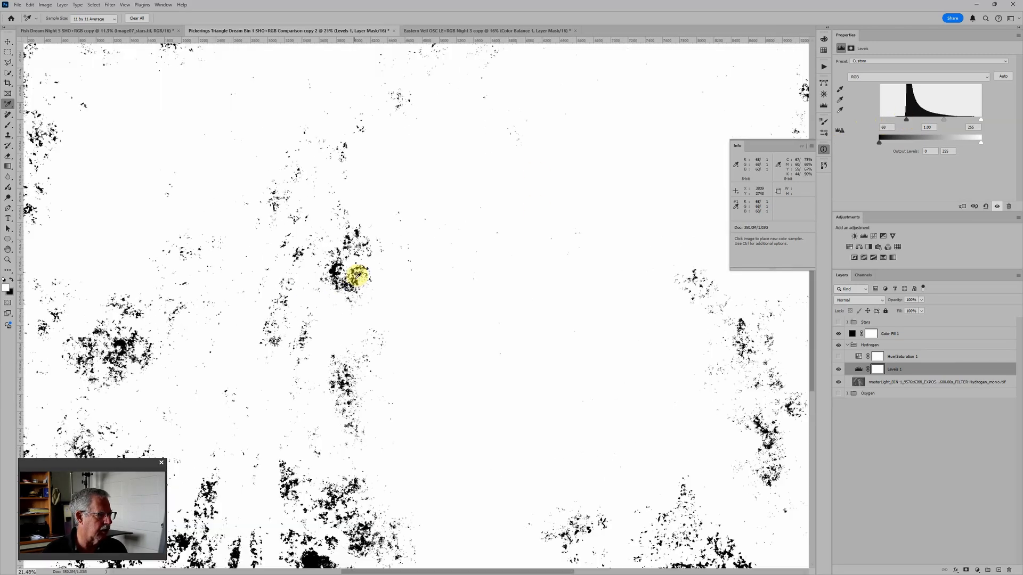
scroll(355, 276, up, 1)
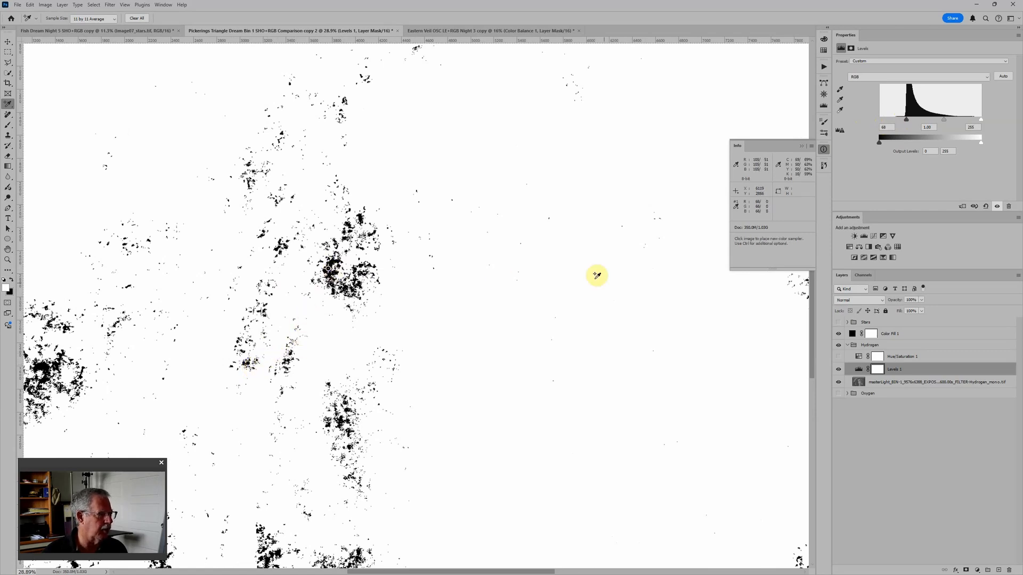
key(ctrl+0)
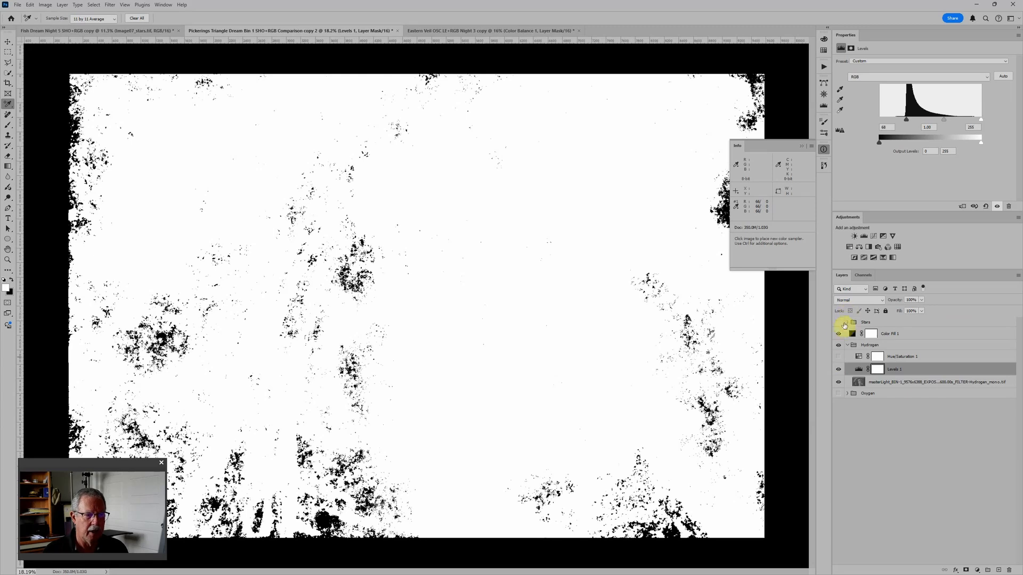
click(838, 336)
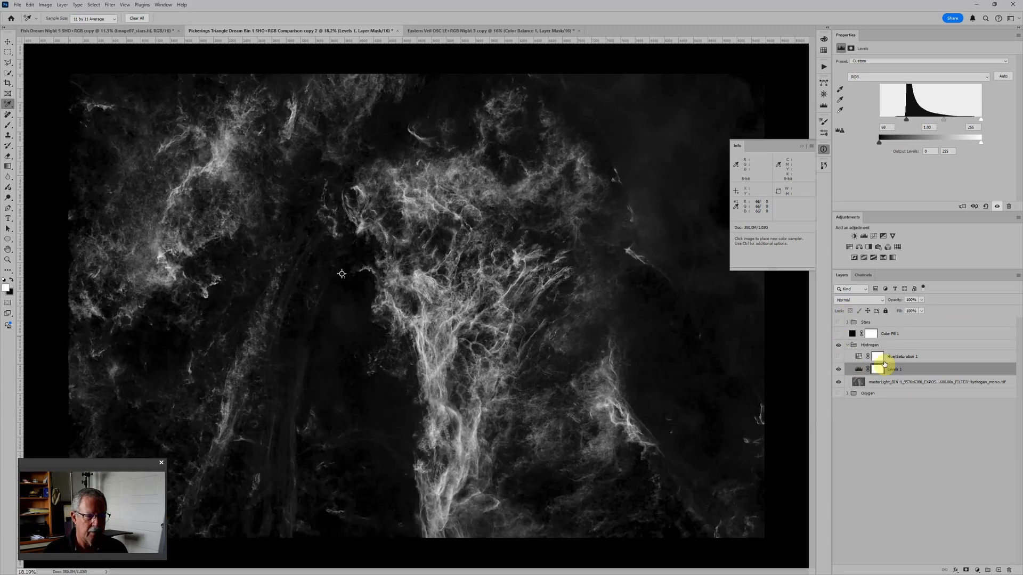
click(985, 207)
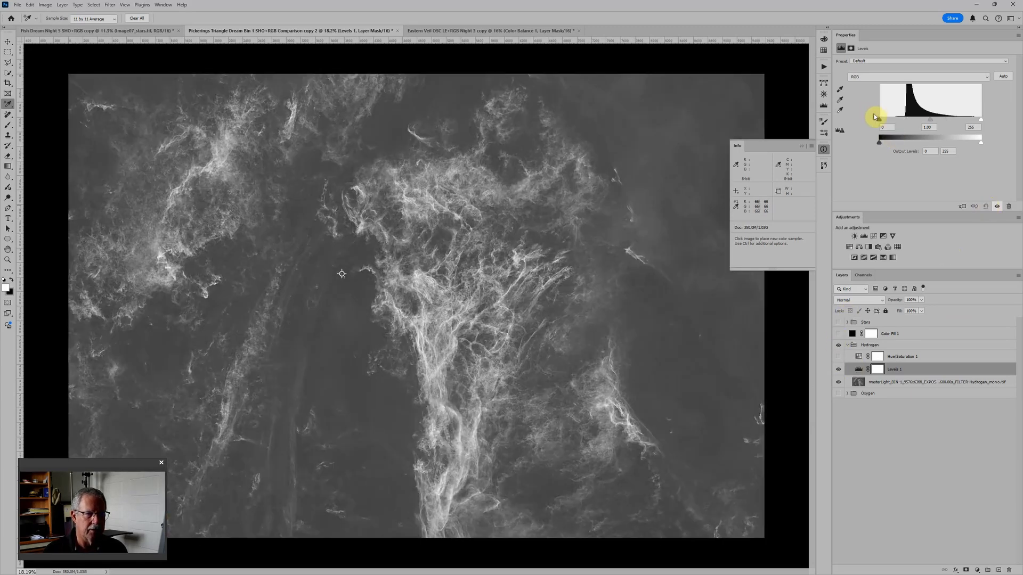
drag(879, 120, 895, 121)
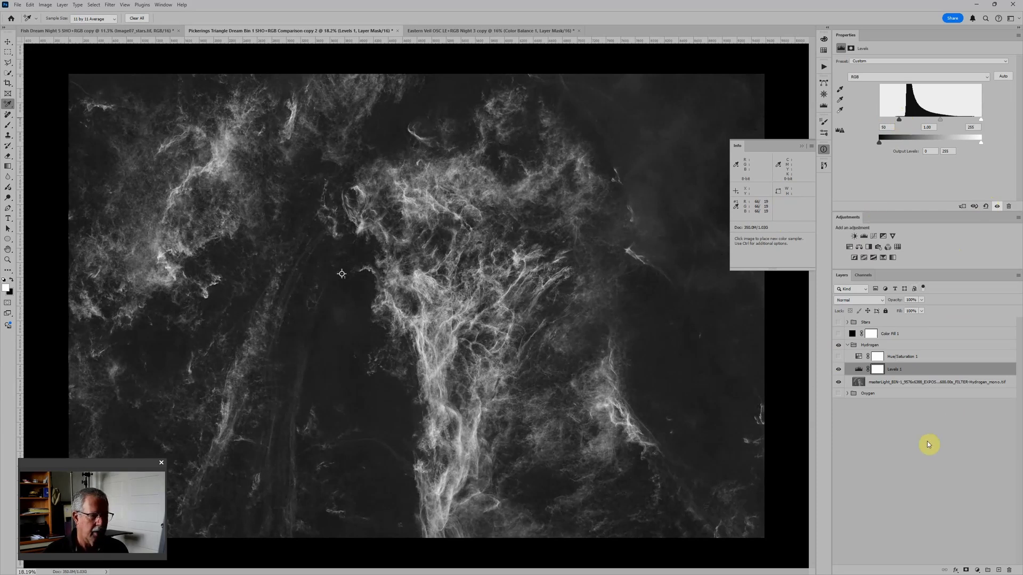
Step: Turn the Hydrogen Hue/Saturation adjustment back on and show the Oxygen and Stars groups to view the full composite
click(839, 356)
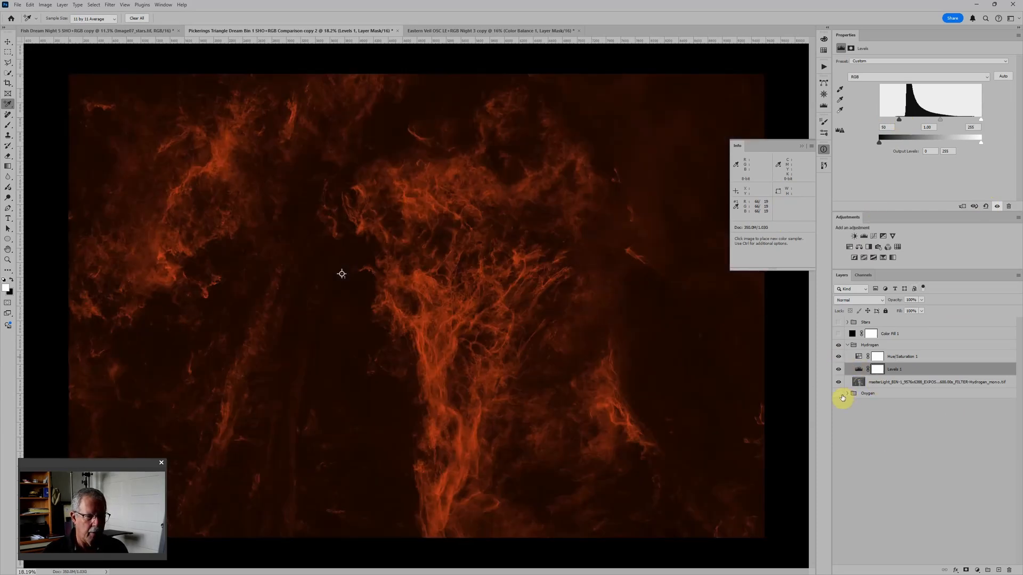
click(838, 393)
scroll(593, 347, down, 5)
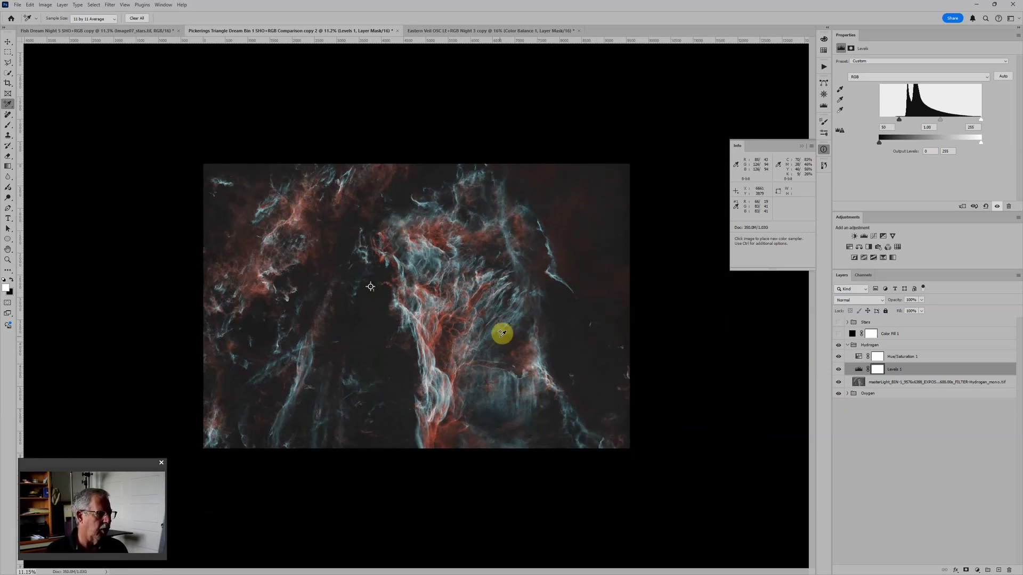
scroll(484, 347, up, 2)
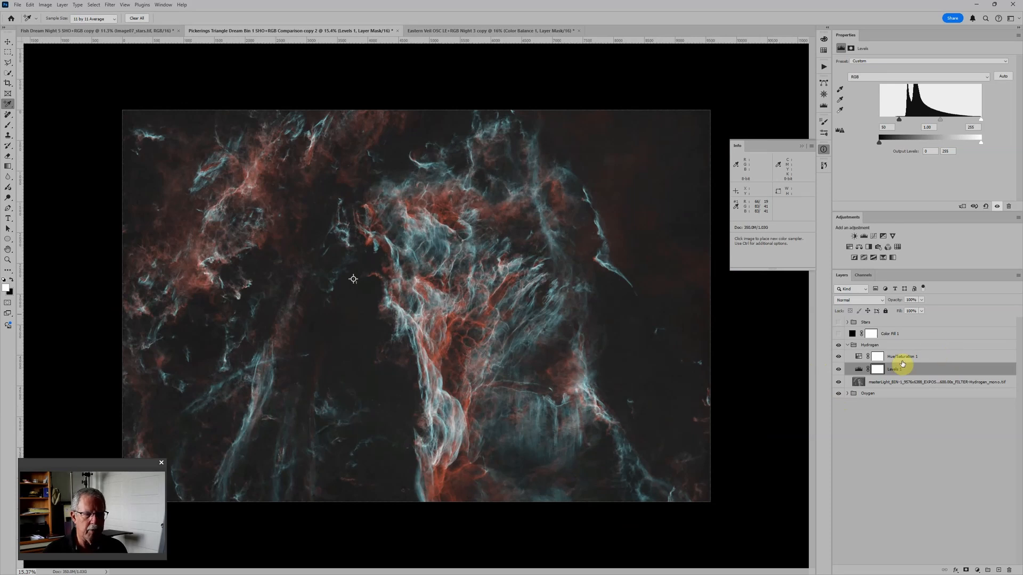
click(839, 322)
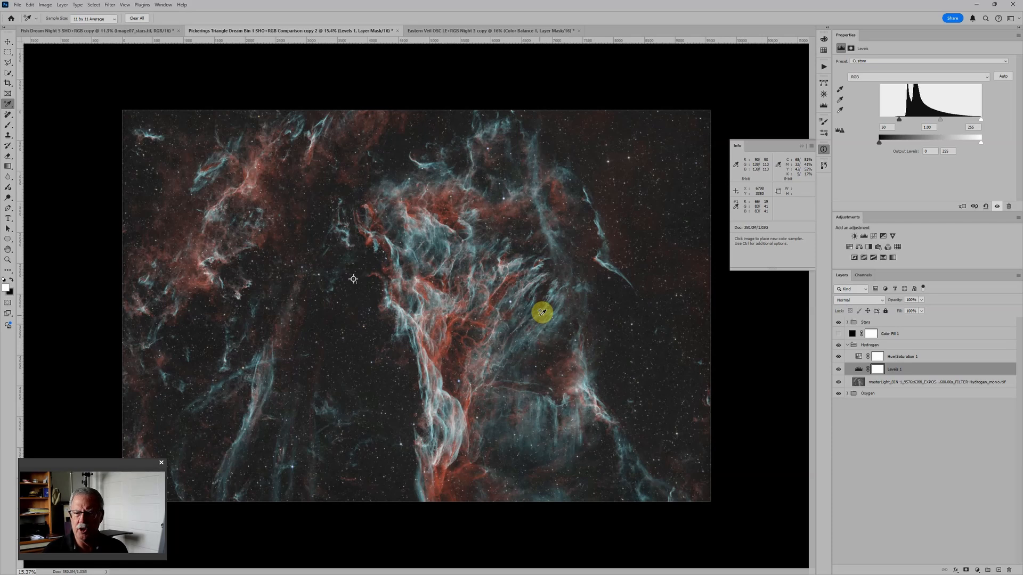
scroll(646, 281, down, 1)
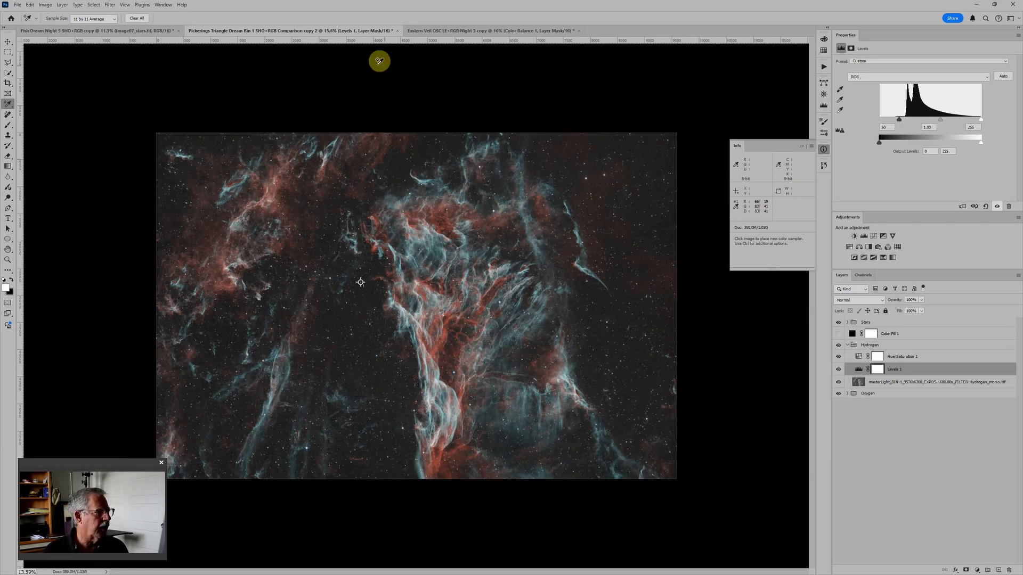
Step: Switch to the Fish Dream document and examine its stars, hydrogen, oxygen and sulfur layers individually
click(126, 33)
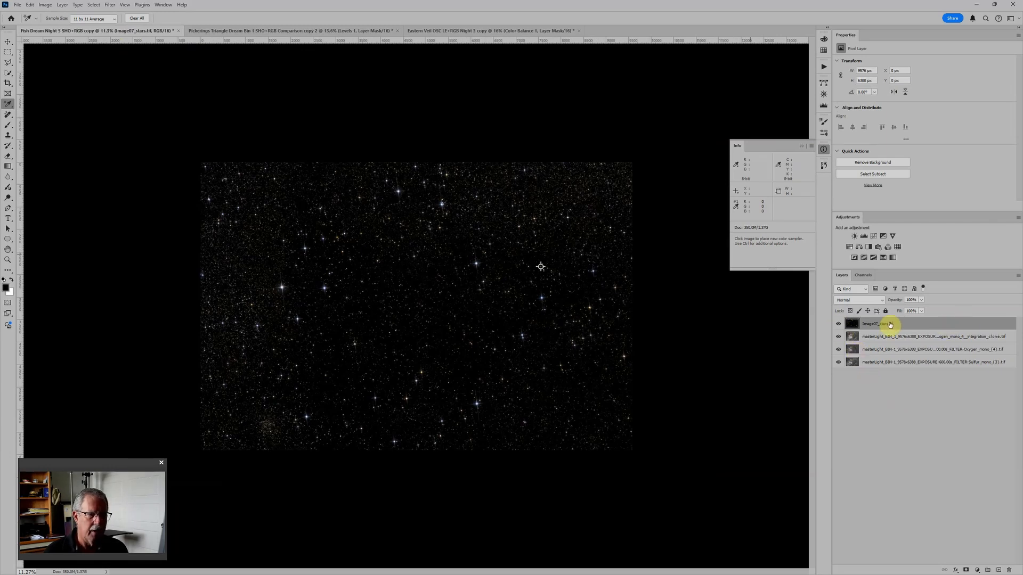
click(838, 324)
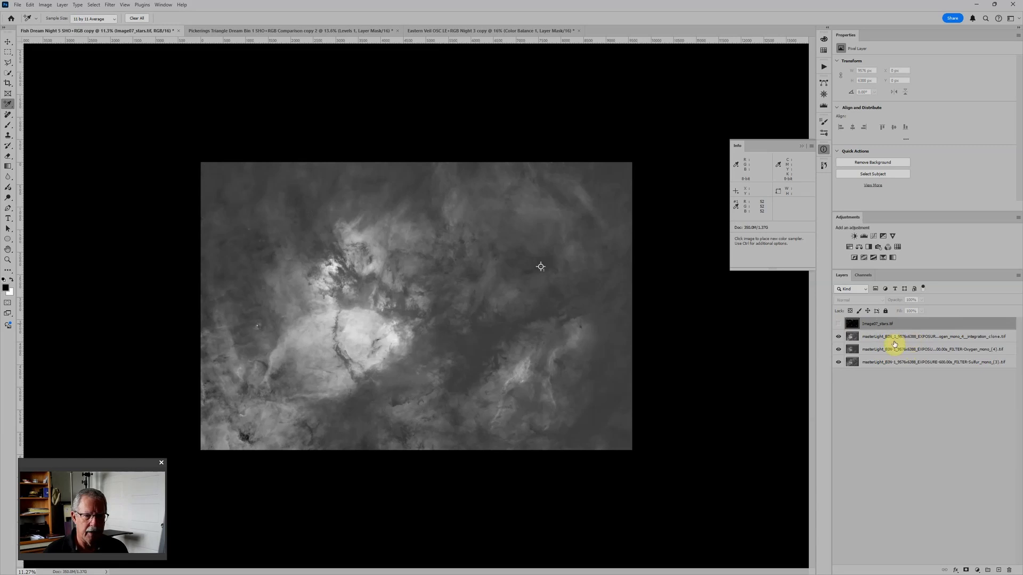
click(839, 337)
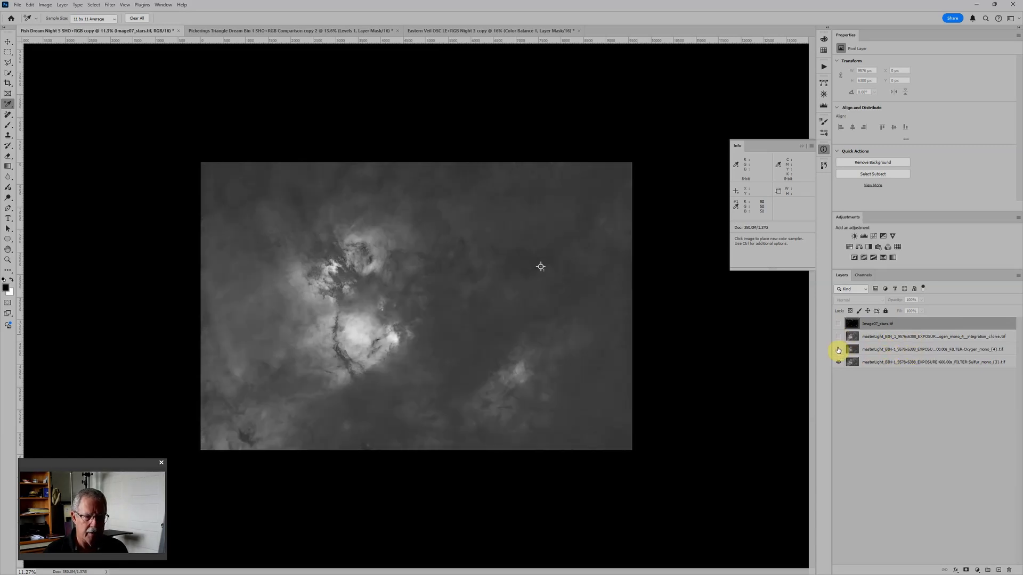
click(838, 349)
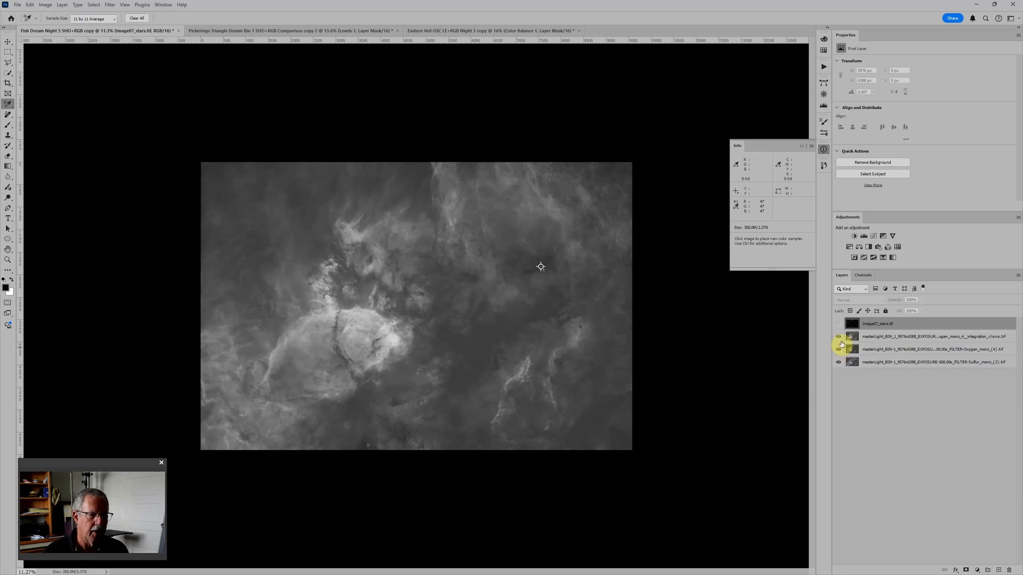
drag(839, 350, 839, 324)
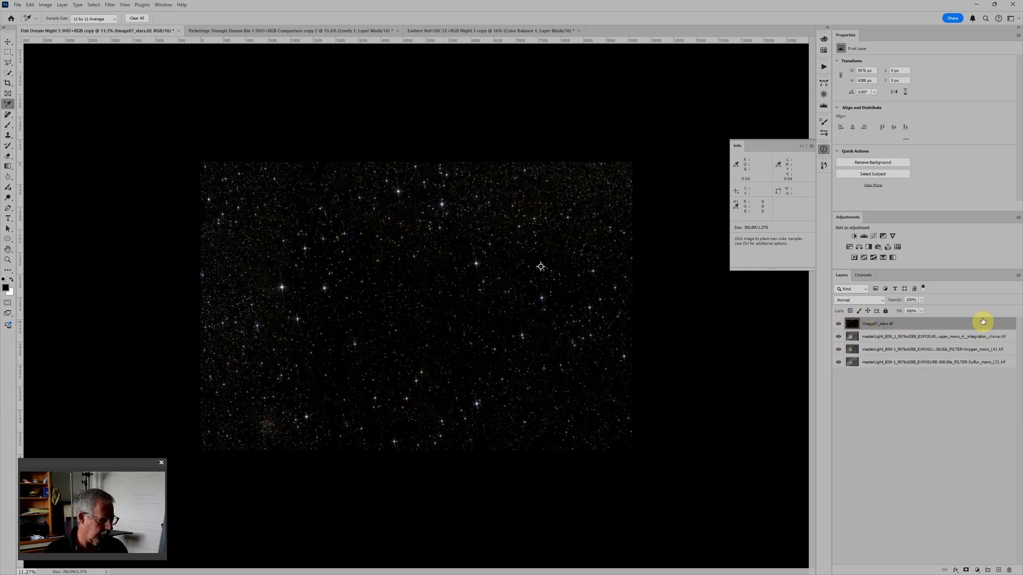
Step: Put the stars layer into a group named Starsw, set the group's blending to Screen and hide it
key(ctrl+g)
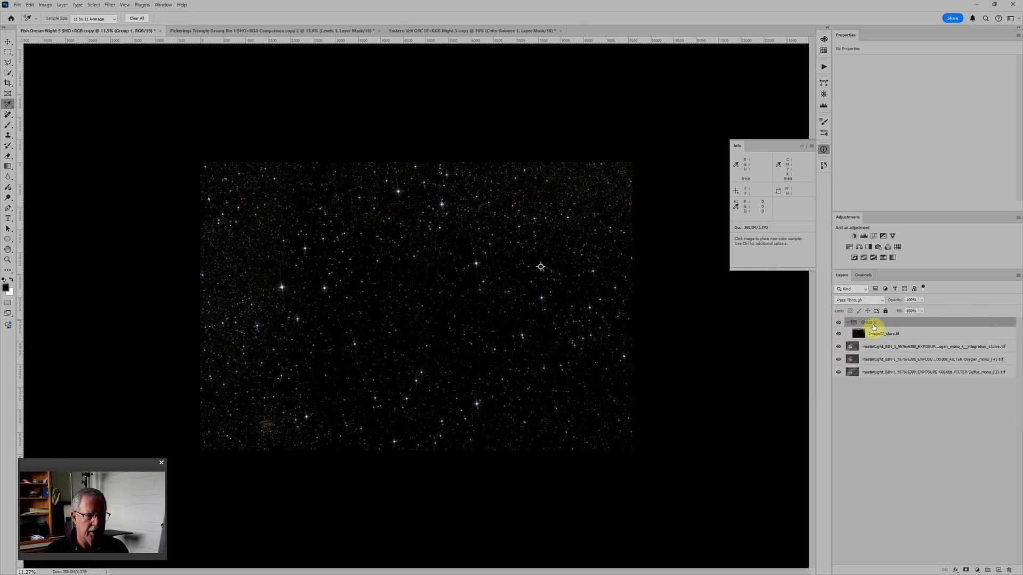
text(Starsw)
key(Return)
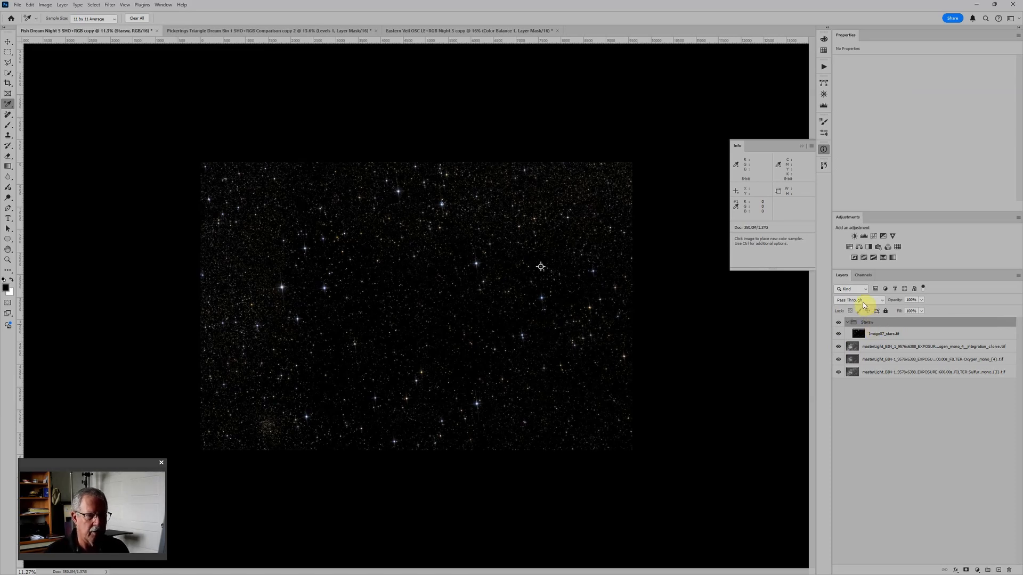
click(860, 301)
click(847, 389)
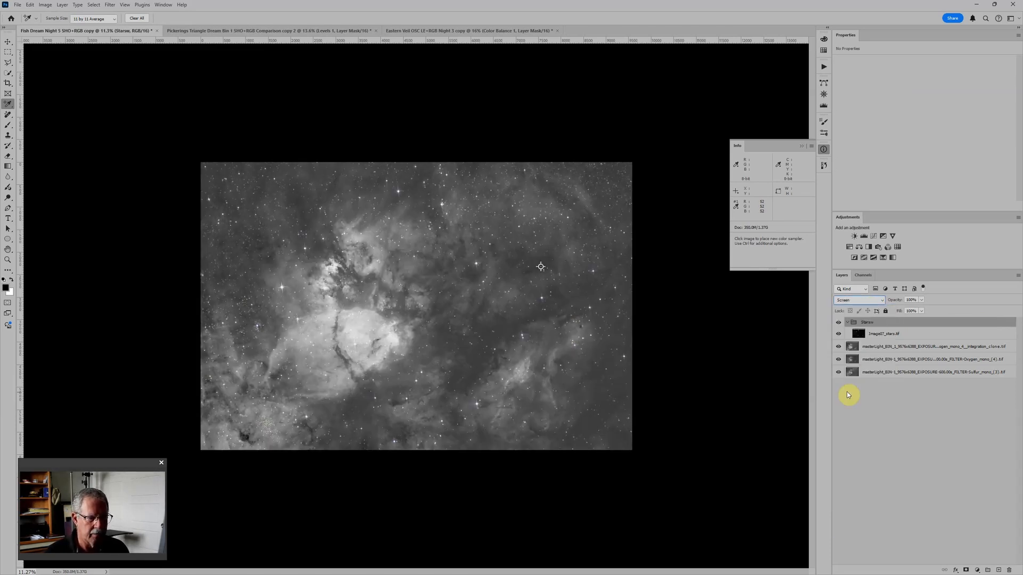
click(840, 323)
Step: Put the hydrogen layer into its own group named Hydrogen
click(915, 349)
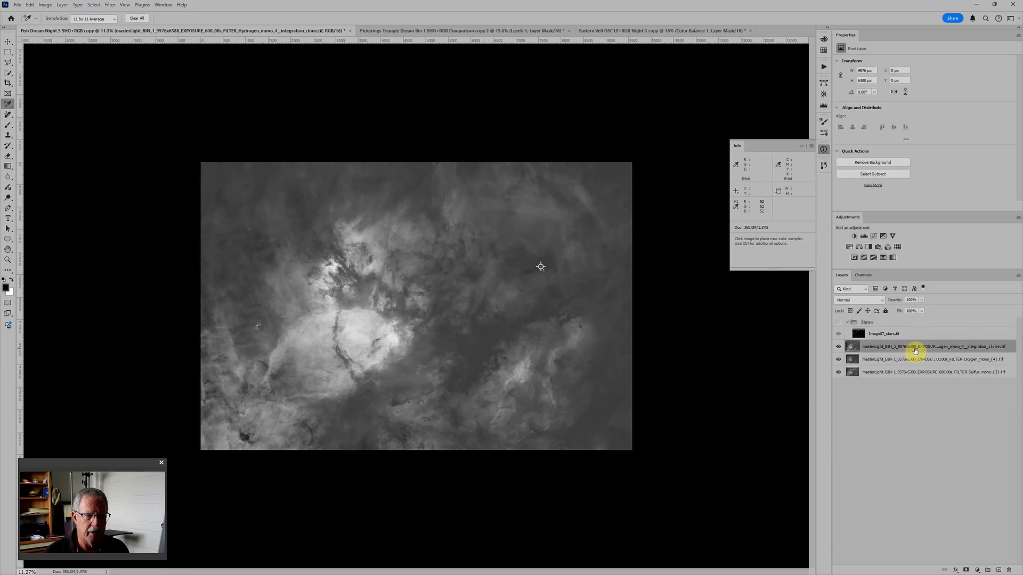
key(ctrl+g)
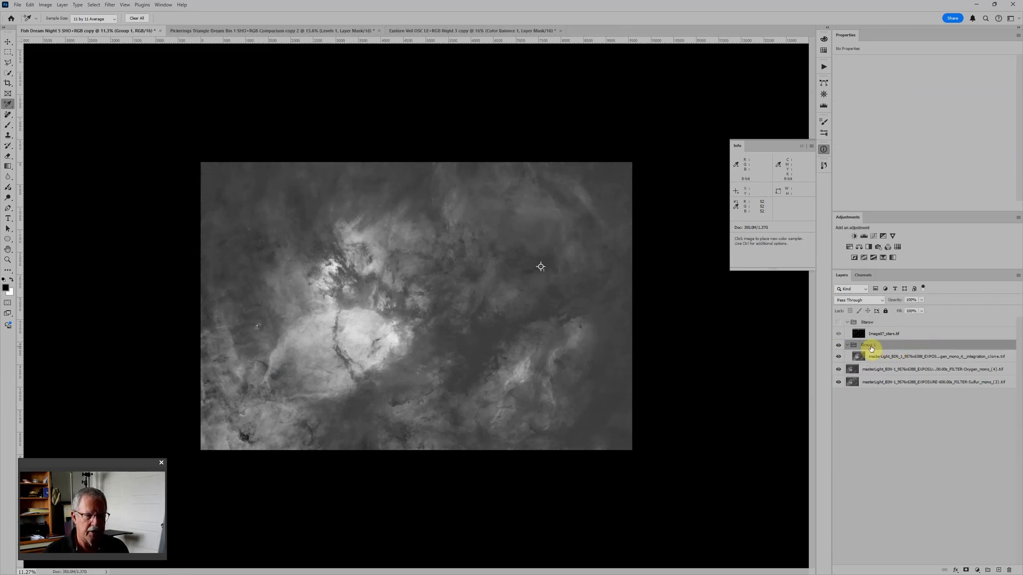
text(Hydrog)
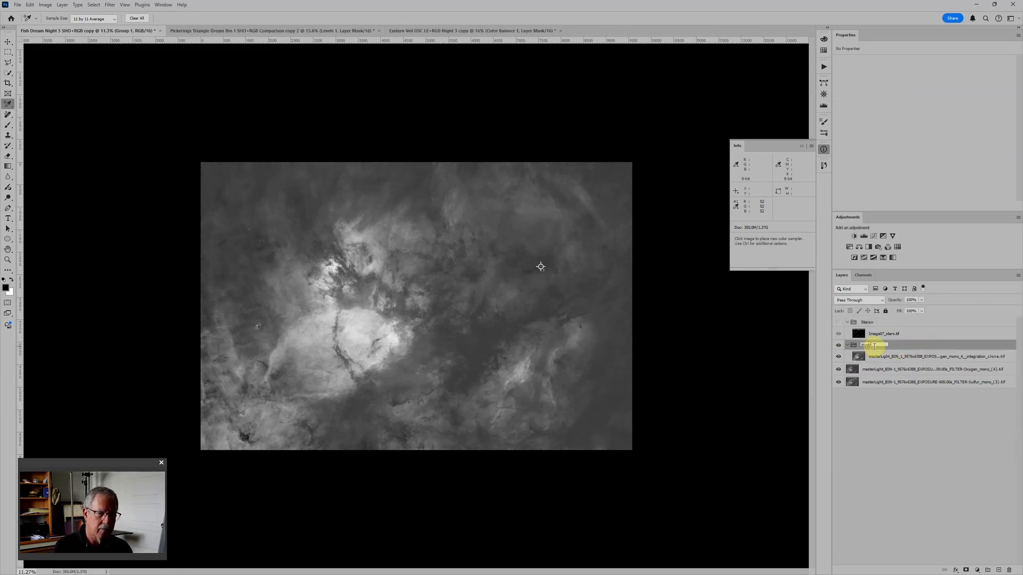
text(en)
key(Return)
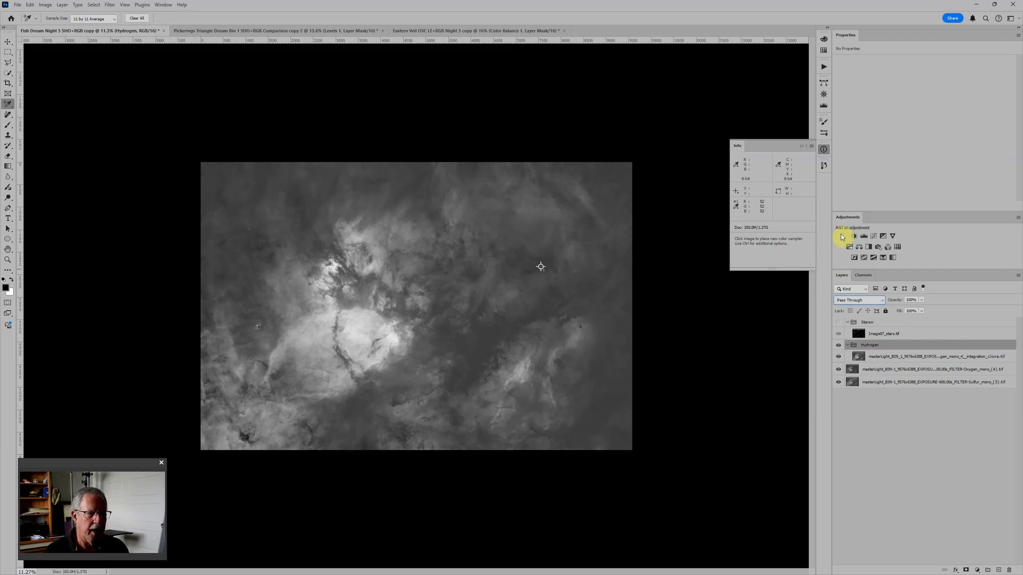
Step: Add Levels and a colorized Hue/Saturation adjustment to the Hydrogen group, with hue 120, saturation 100 and lightness -50
click(865, 236)
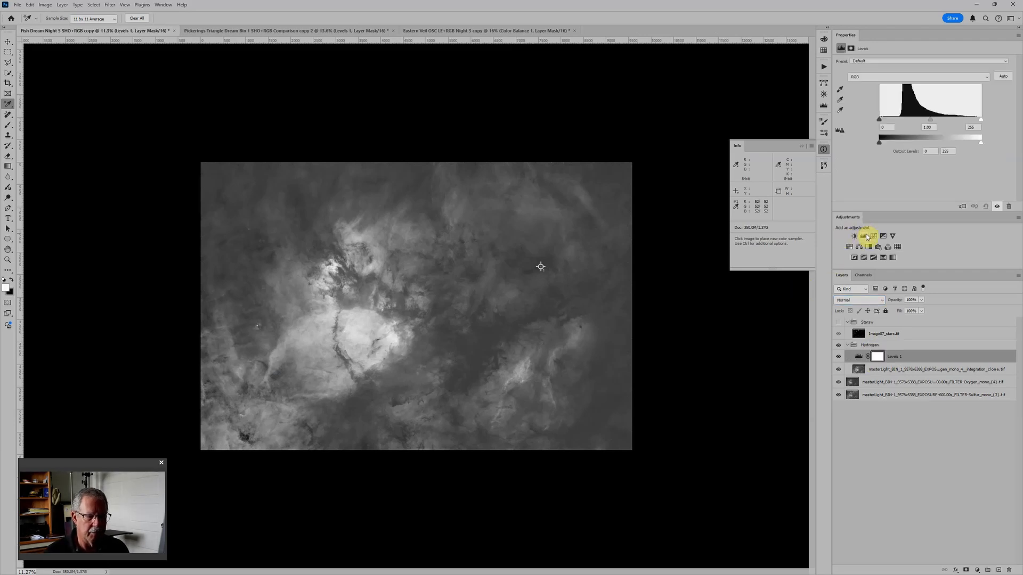
click(849, 247)
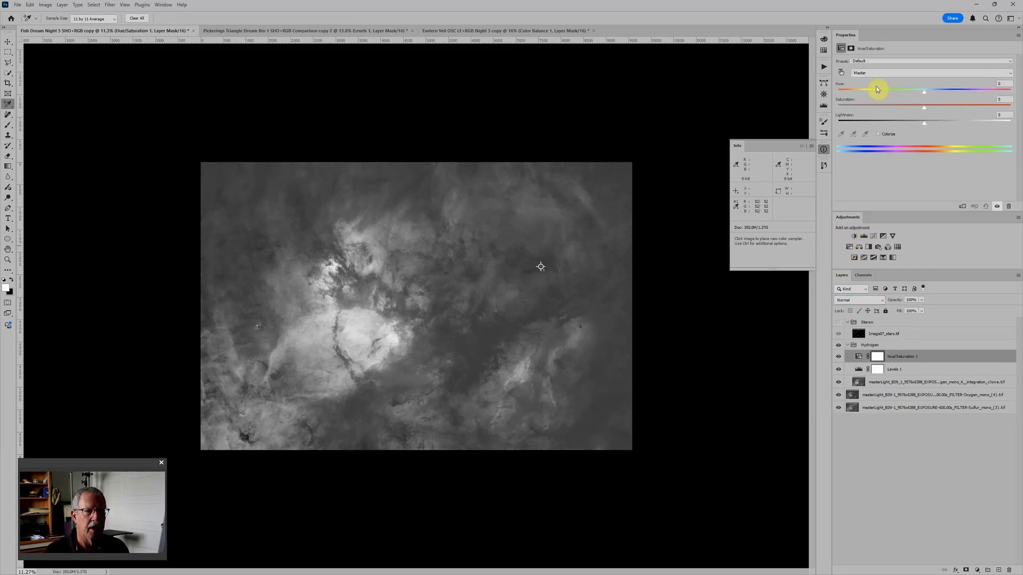
click(879, 134)
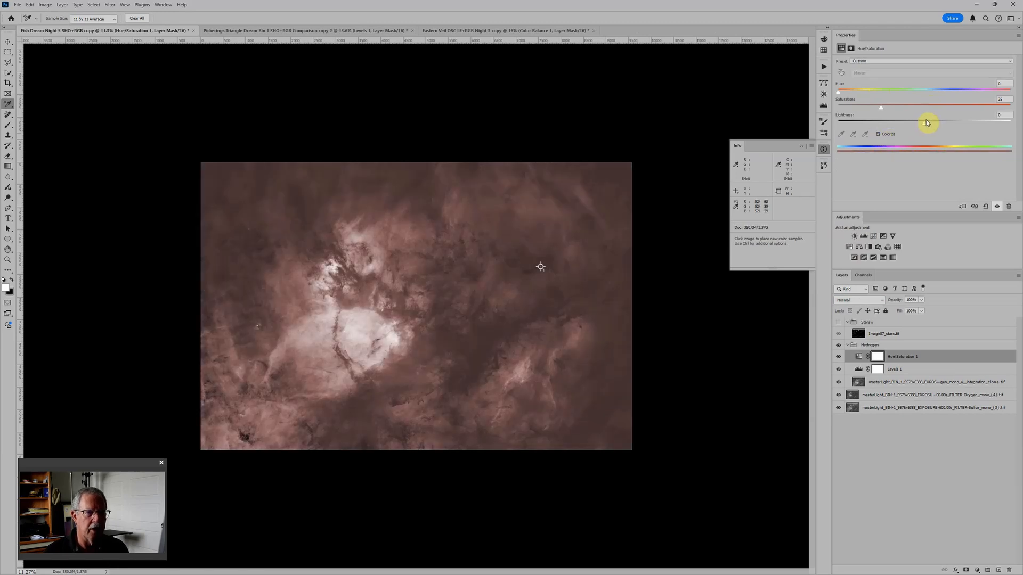
drag(926, 123, 1010, 107)
drag(839, 90, 893, 90)
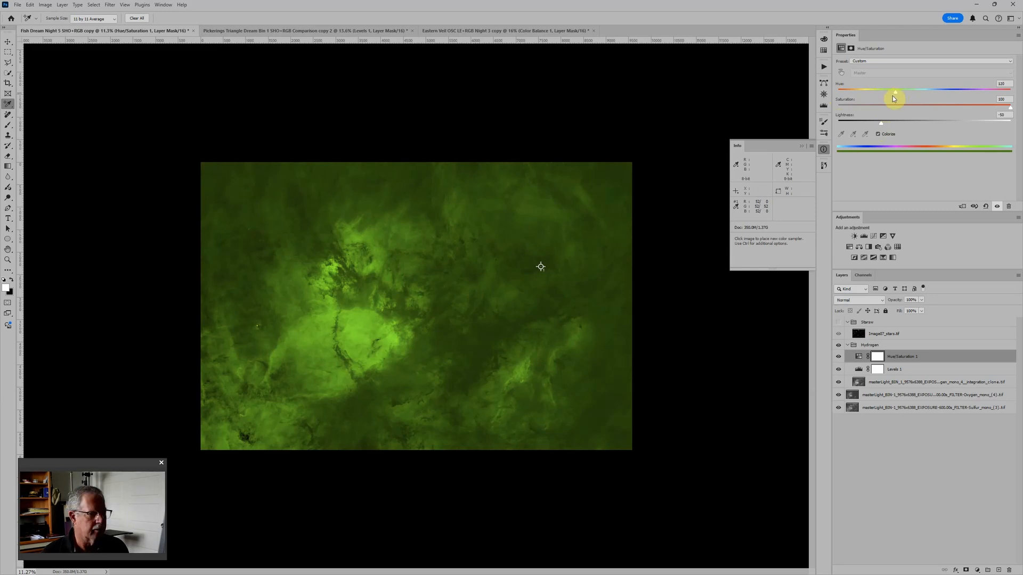
Step: Collapse and hide the Hydrogen group, and put the oxygen layer into a group named Oxygen
click(847, 345)
click(838, 345)
click(894, 358)
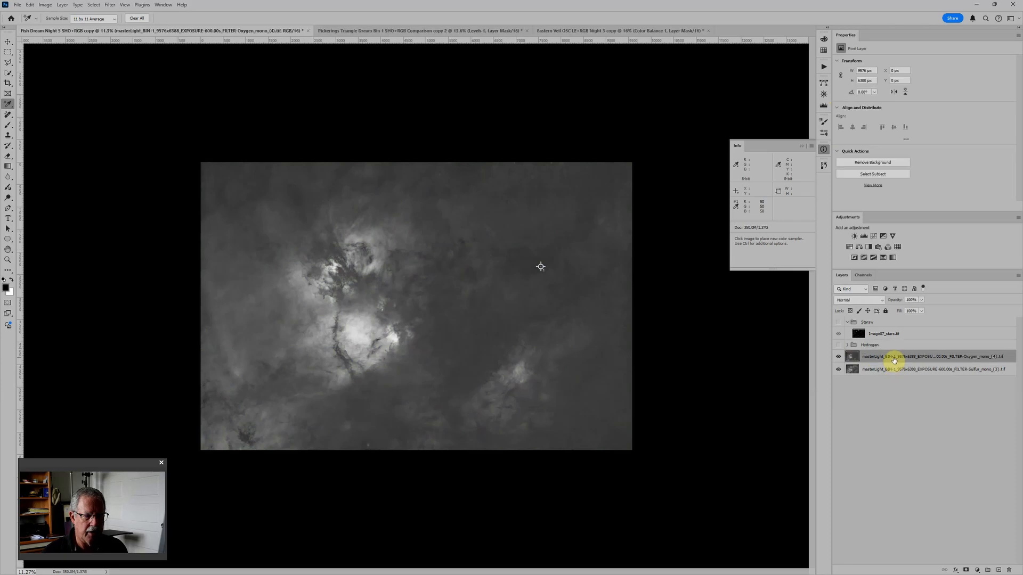
key(ctrl+g)
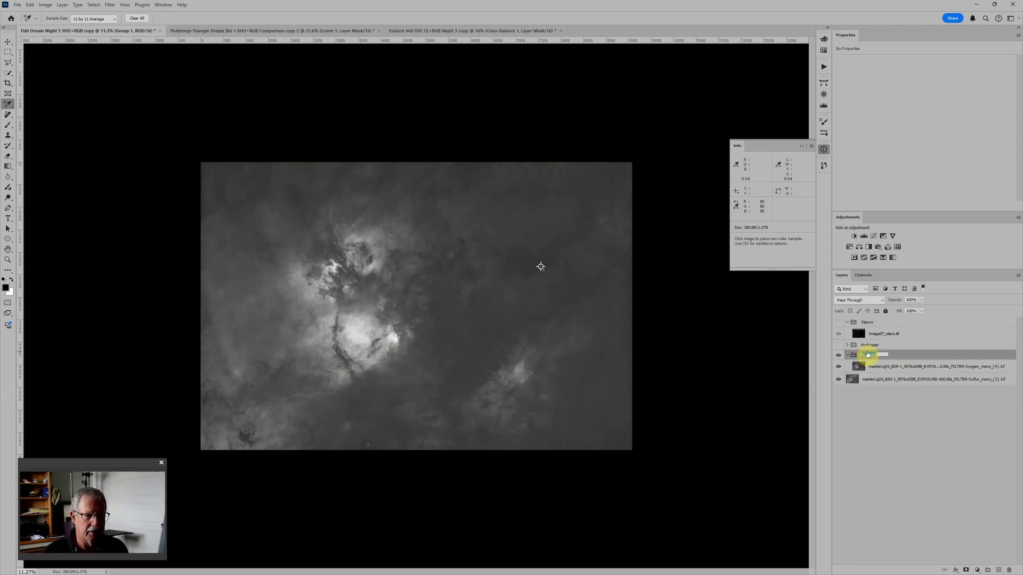
text(Oxygen)
key(Return)
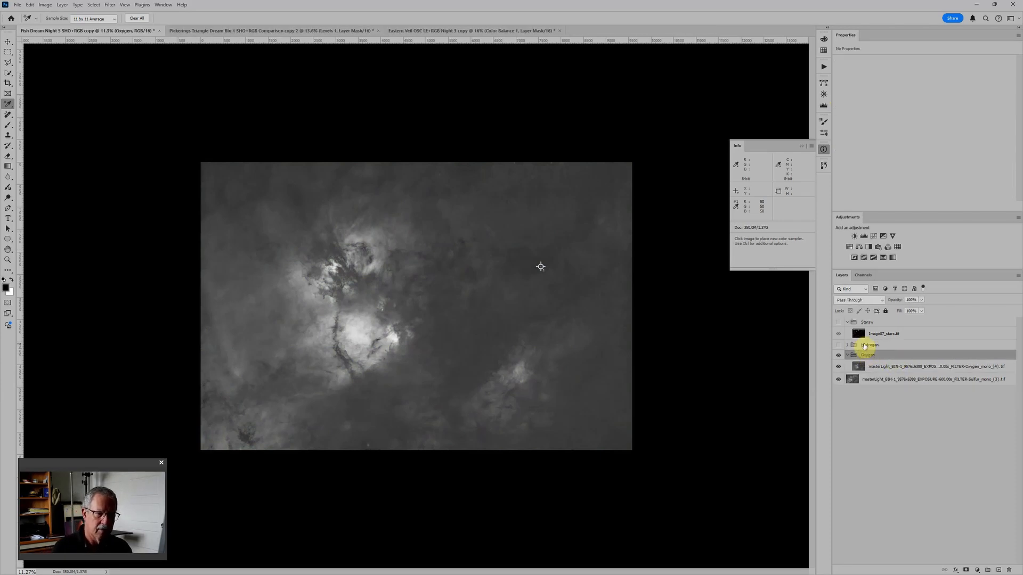
Step: Add Levels and a colorized Hue/Saturation adjustment to the Oxygen group, with hue 240, saturation 100 and lightness -50
click(863, 236)
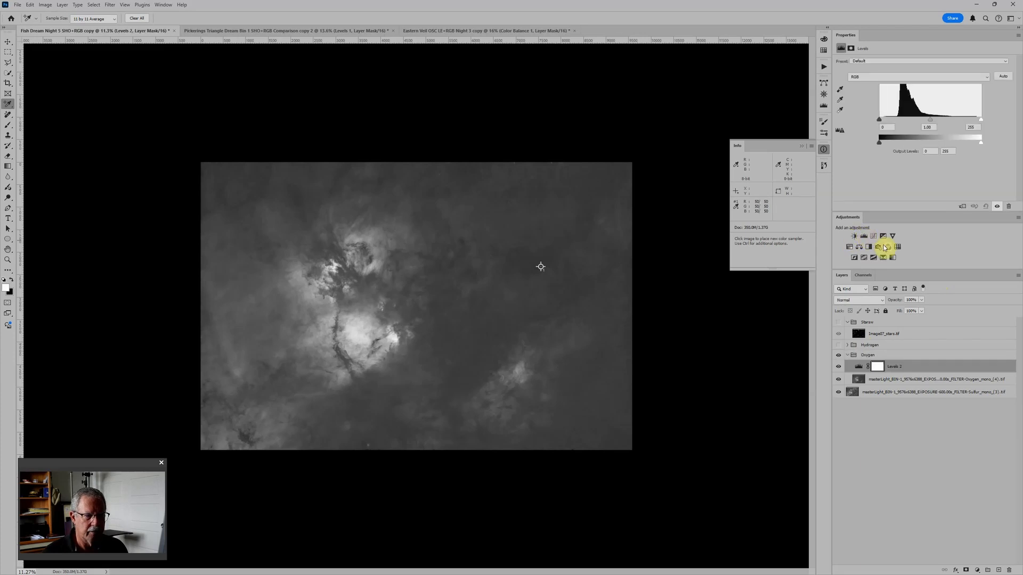
click(849, 246)
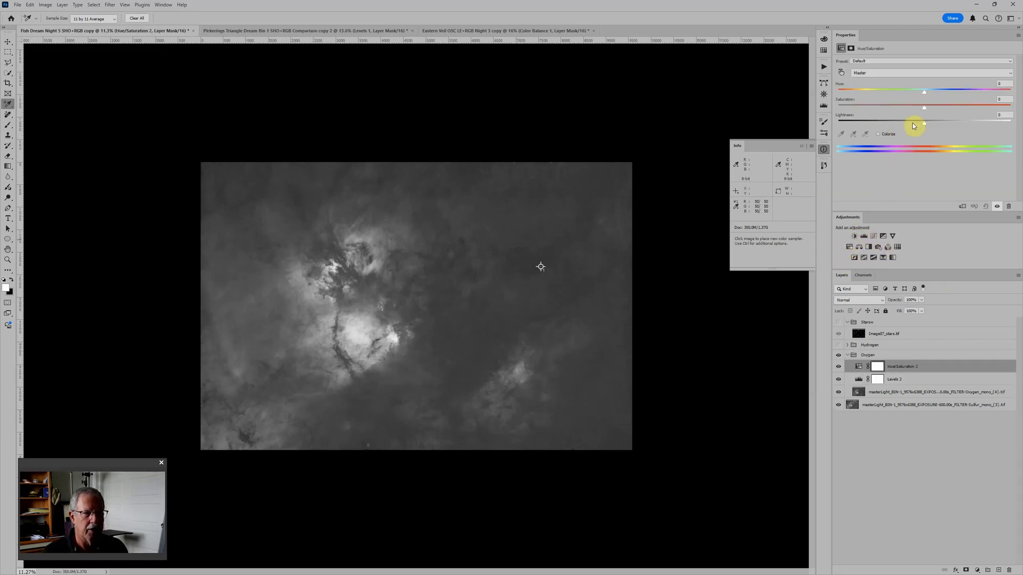
click(879, 134)
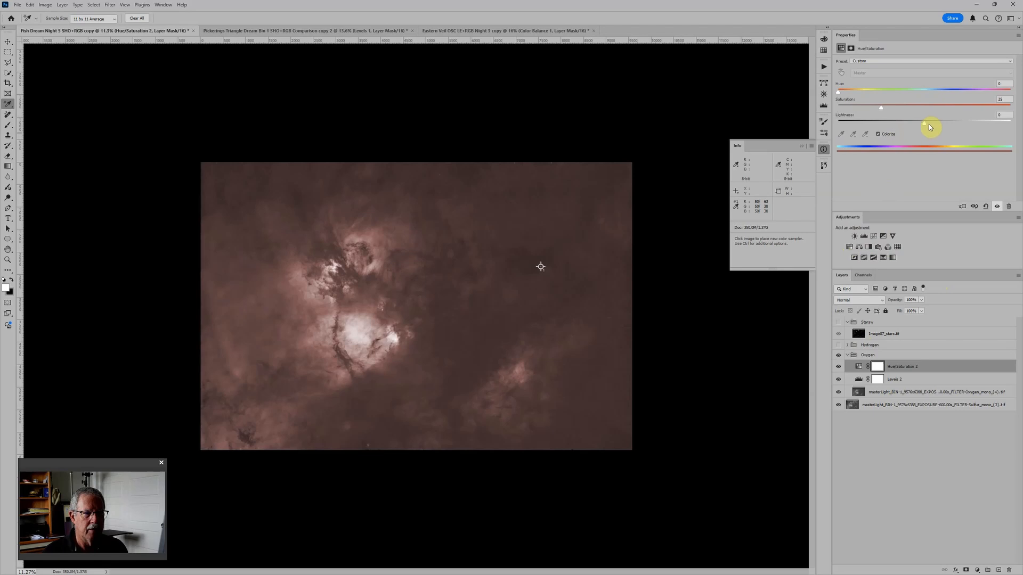
drag(928, 125, 881, 125)
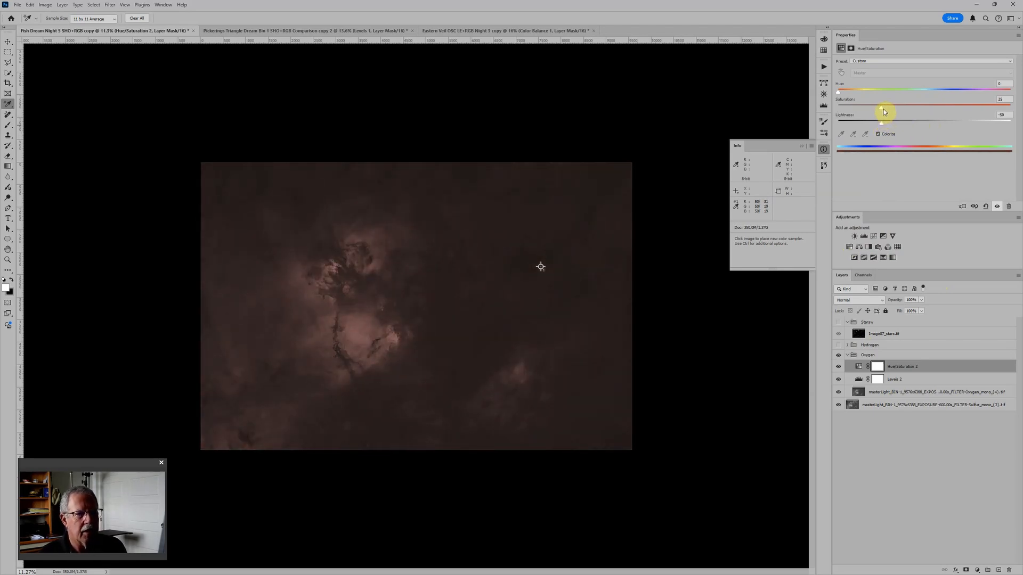
drag(882, 107, 931, 109)
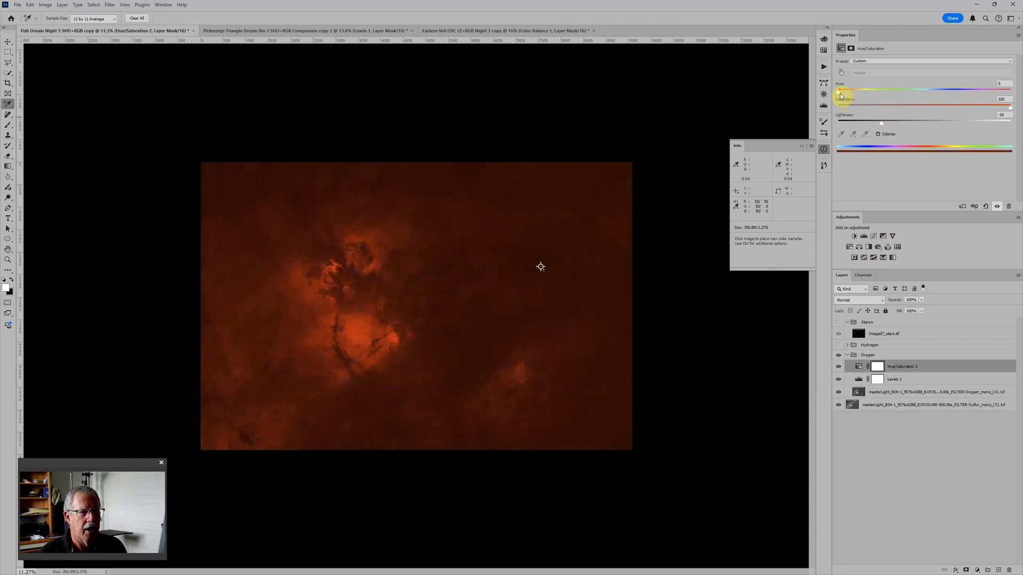
drag(840, 95, 954, 96)
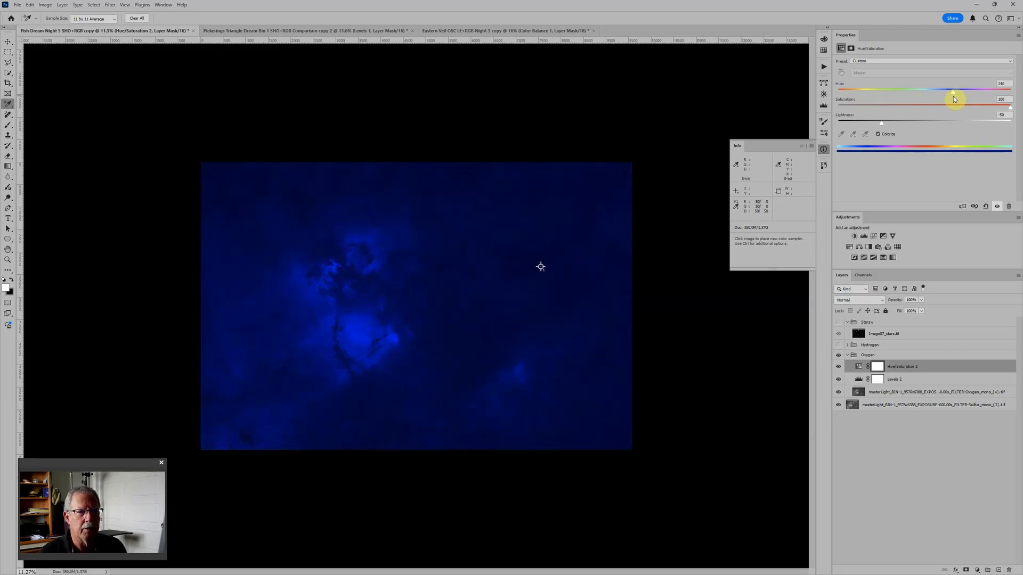
Step: Collapse and hide the Oxygen group, and put the sulfur layer into a group named Sulfur
click(848, 356)
click(838, 355)
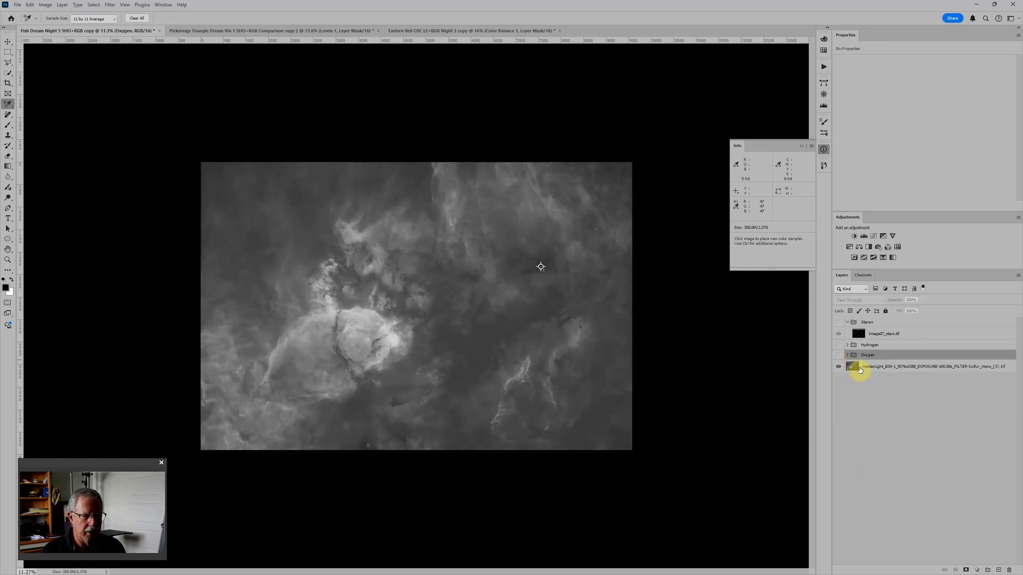
click(860, 369)
key(ctrl+g)
double_click(867, 365)
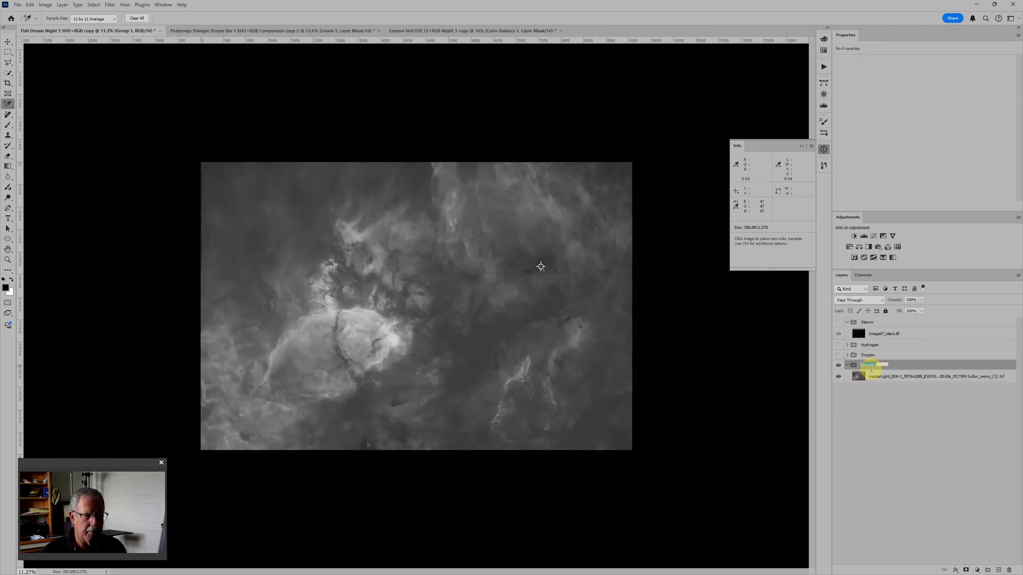
text(Sulfur)
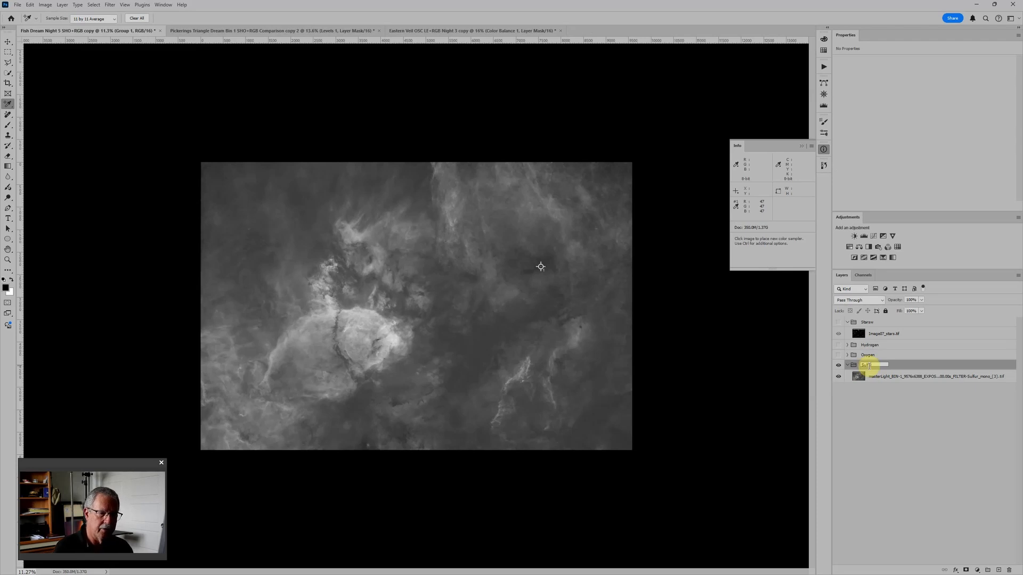
key(Return)
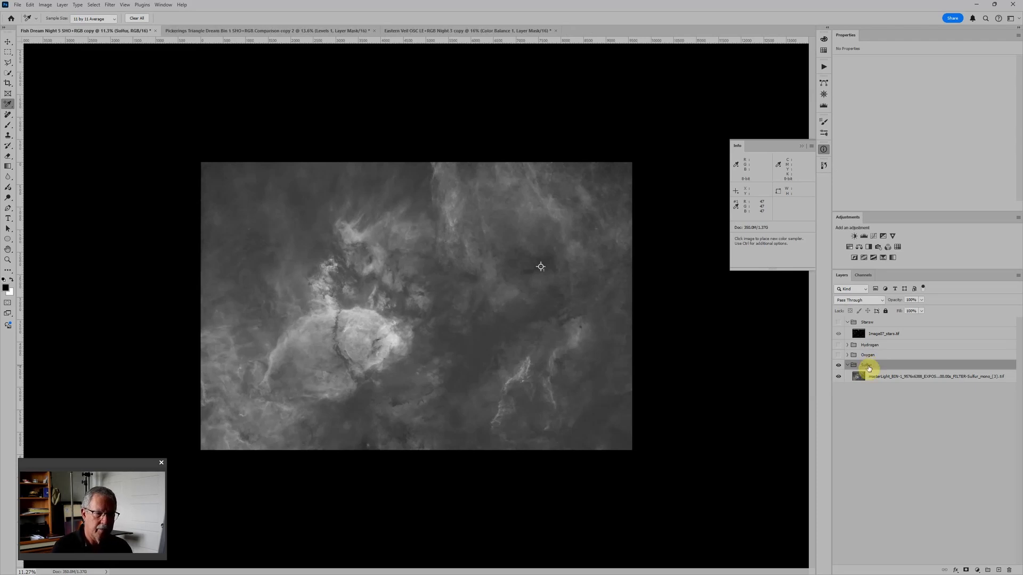
Step: Add Levels and a colorized Hue/Saturation with hue 0, saturation 100, lightness -50 to the Sulfur group, collapse it and show Hydrogen and Oxygen
click(865, 237)
click(849, 246)
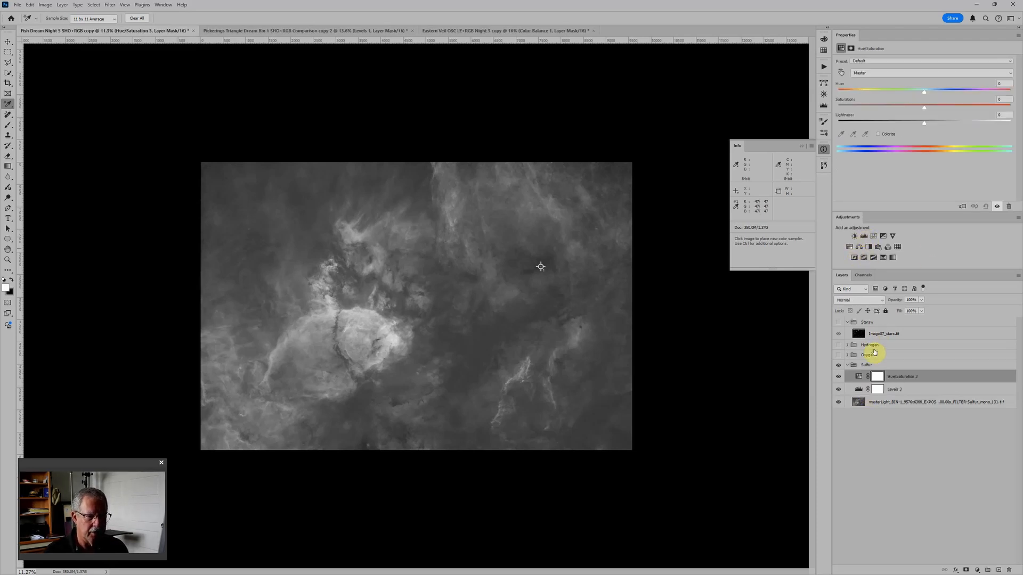
click(892, 134)
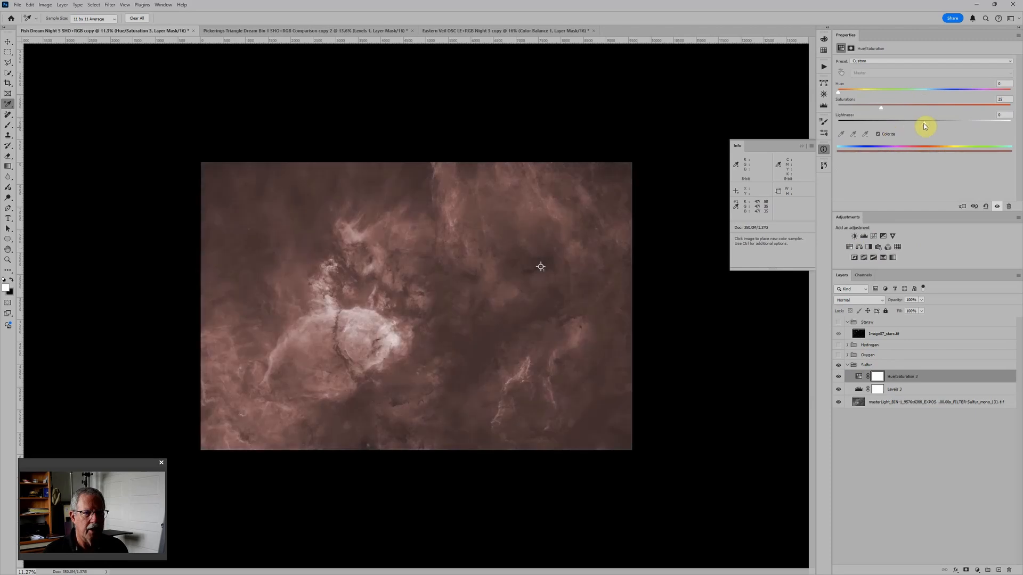
drag(924, 123, 871, 123)
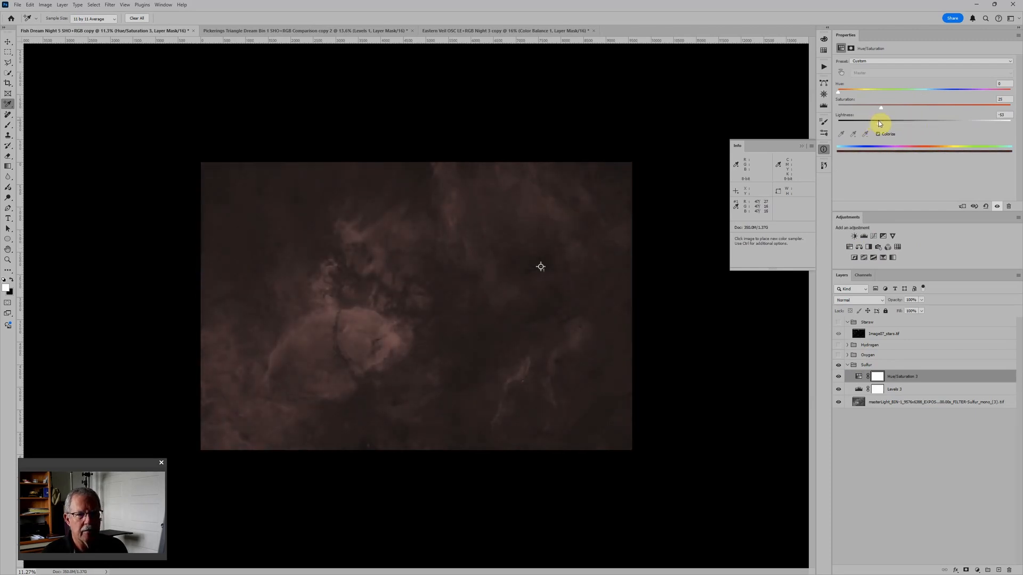
drag(880, 121, 1010, 107)
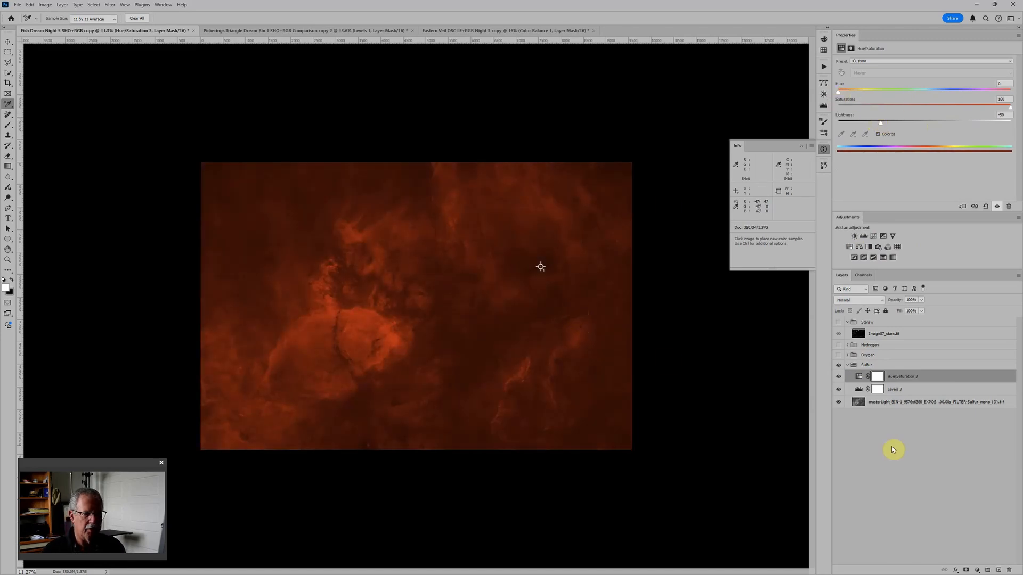
click(848, 366)
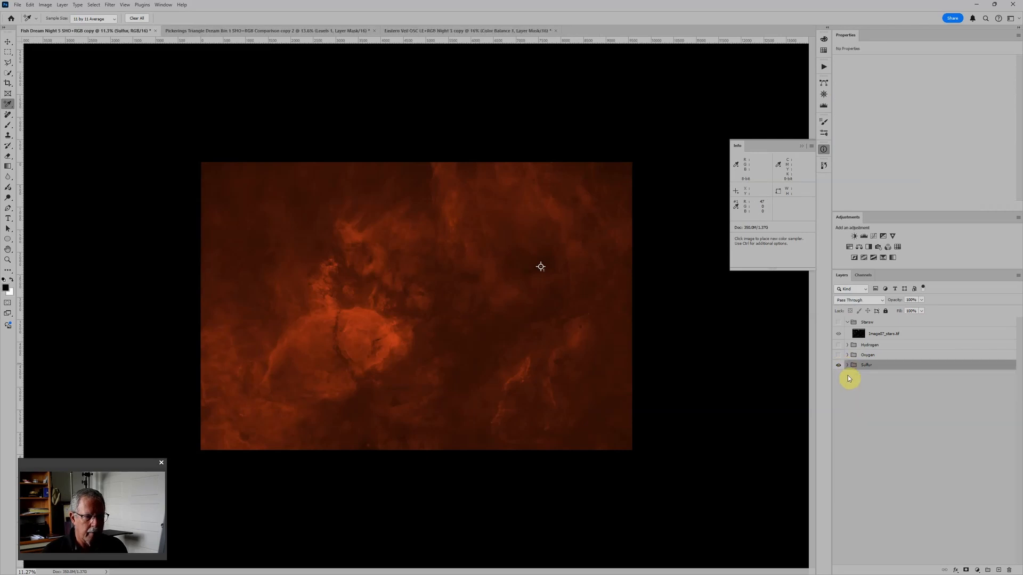
click(839, 345)
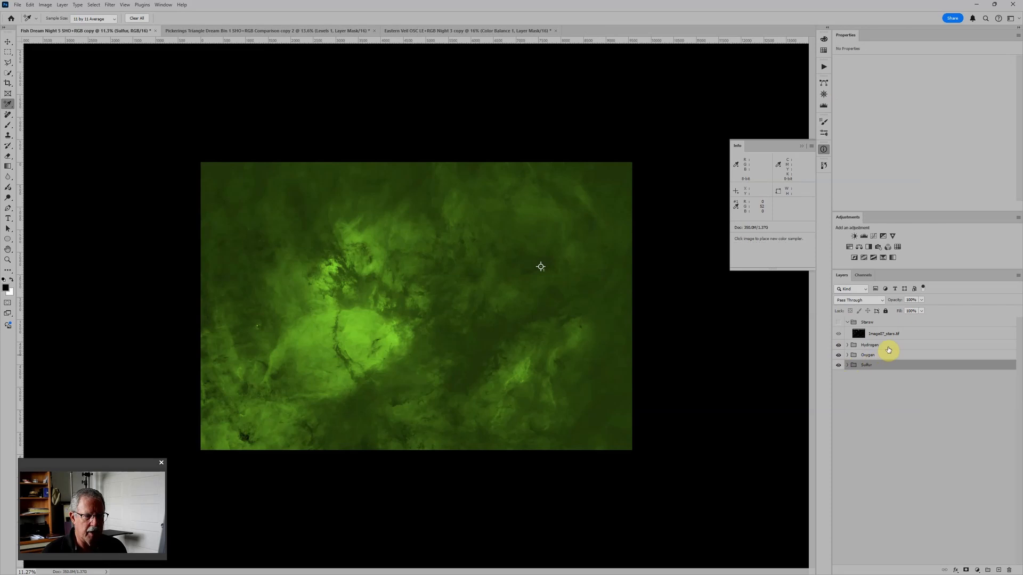
Step: Try setting the Hydrogen, Oxygen and Sulfur groups to Screen blending all at once
shift+click(886, 346)
click(851, 301)
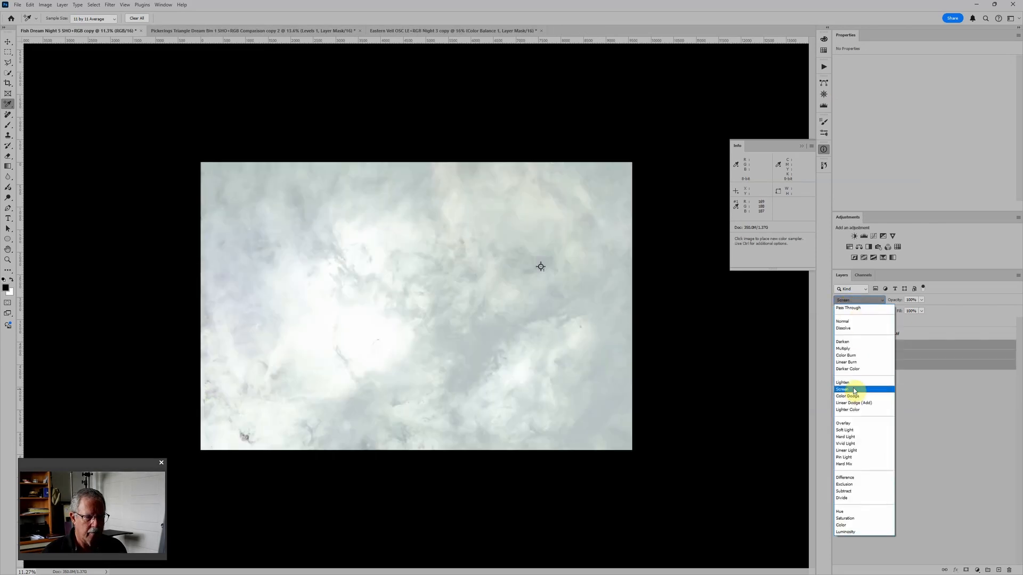
click(854, 390)
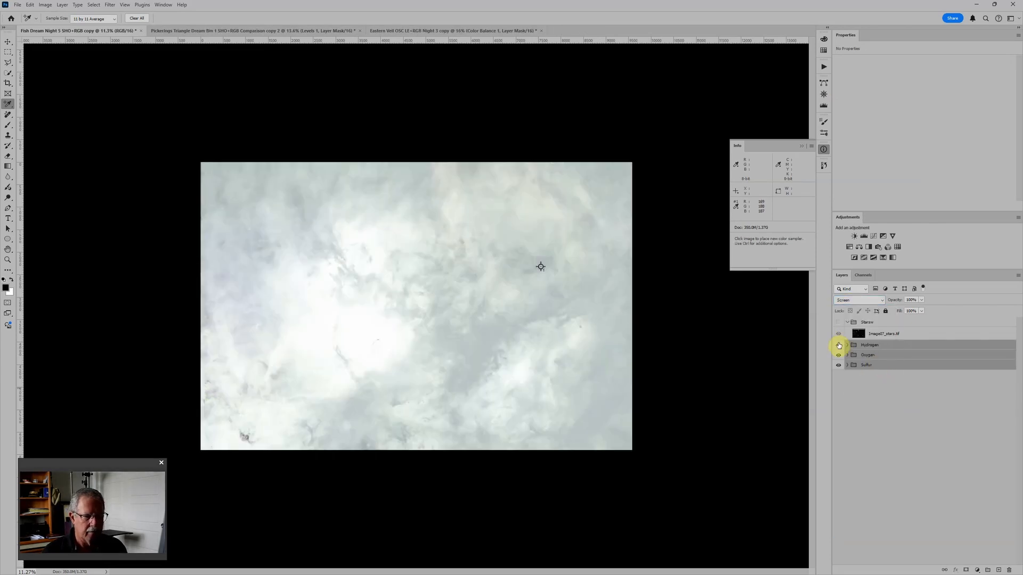
key(ctrl+z)
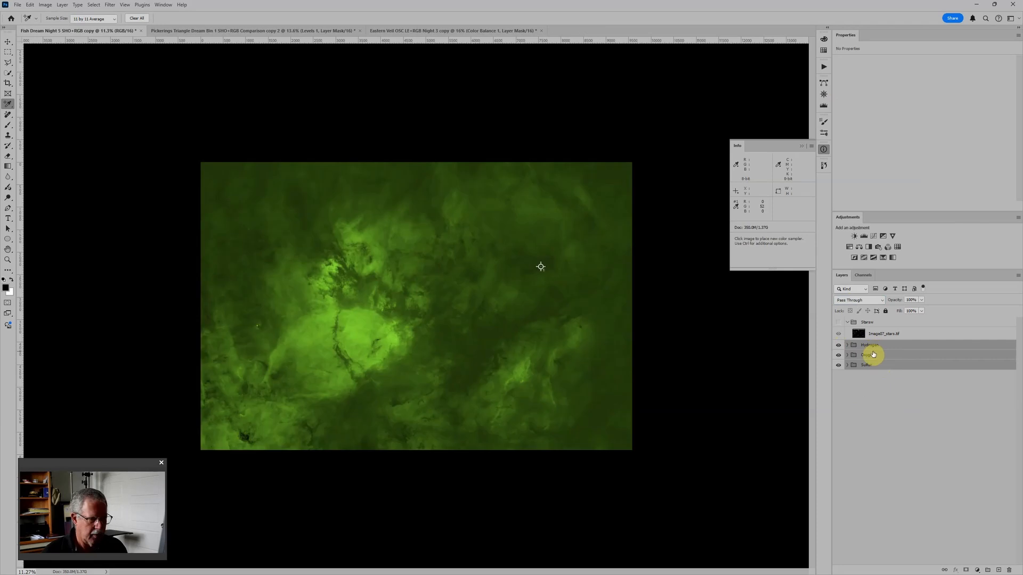
Step: Set the blending of the Oxygen group and the Hydrogen group individually to Screen
click(880, 365)
click(880, 355)
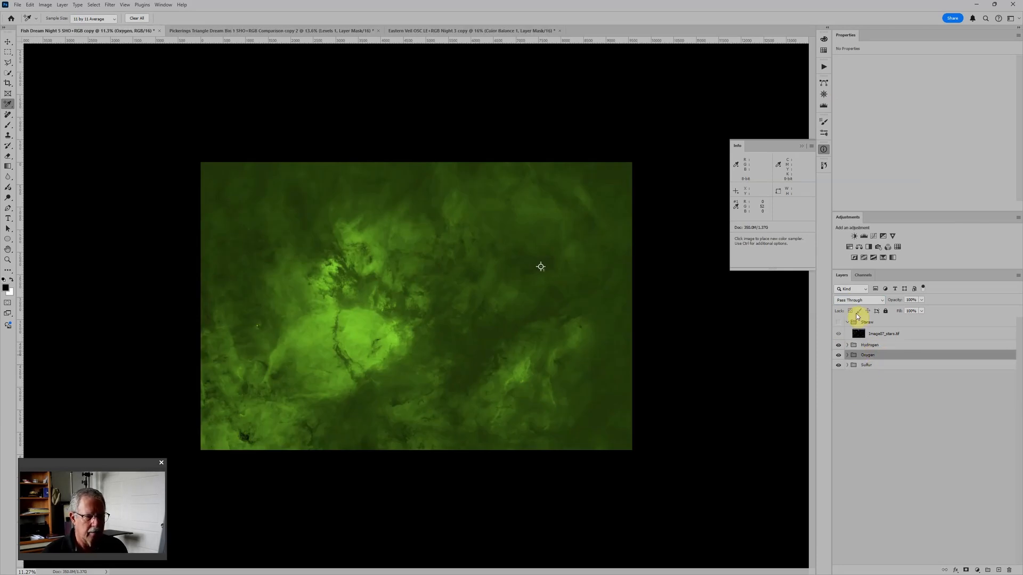
click(860, 300)
click(887, 389)
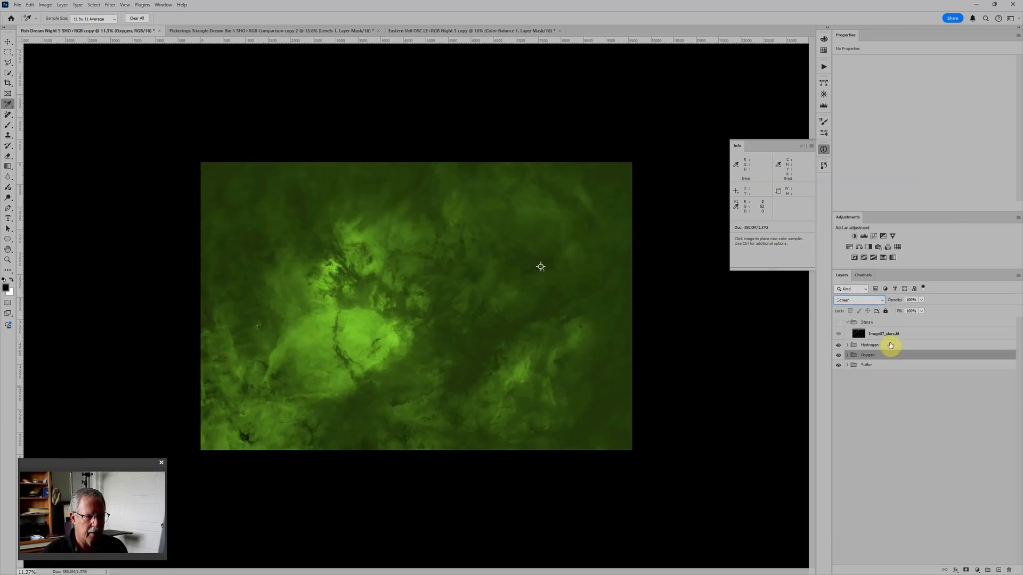
click(890, 345)
click(859, 300)
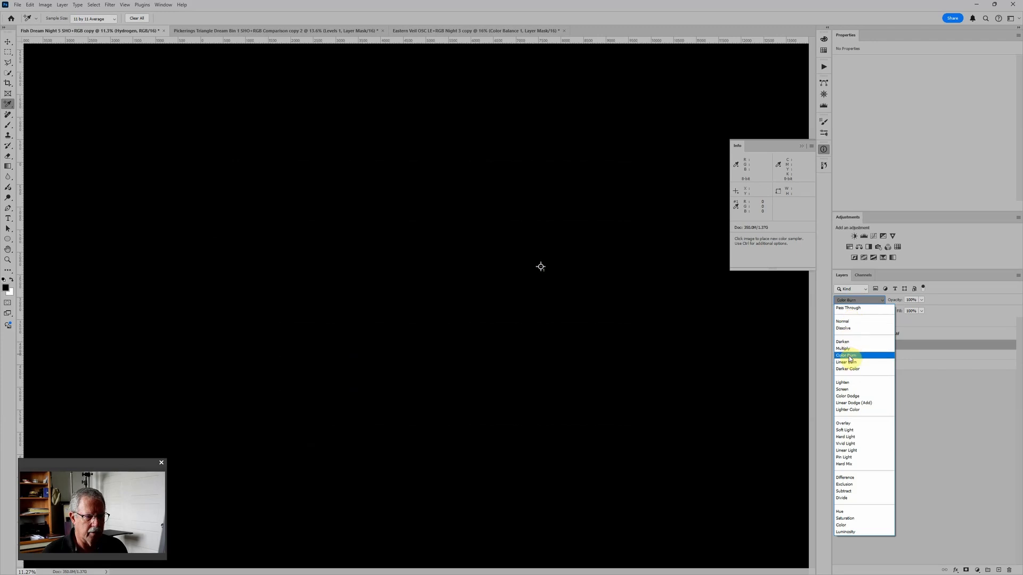
click(852, 388)
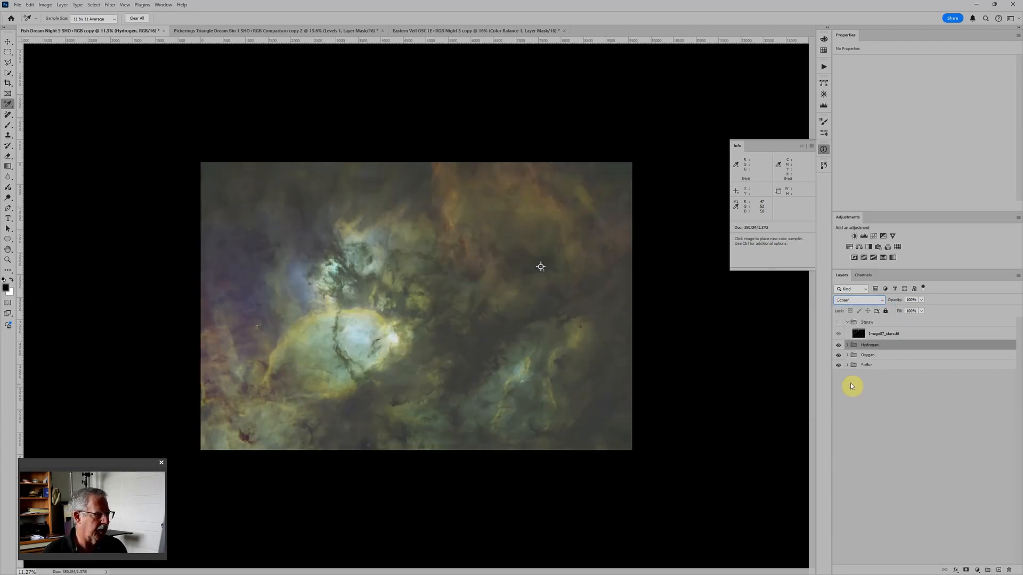
Step: Collapse the Starsw group and add a black Solid Color fill layer above the Hydrogen group with its blending set to Divide
scroll(613, 360, up, 3)
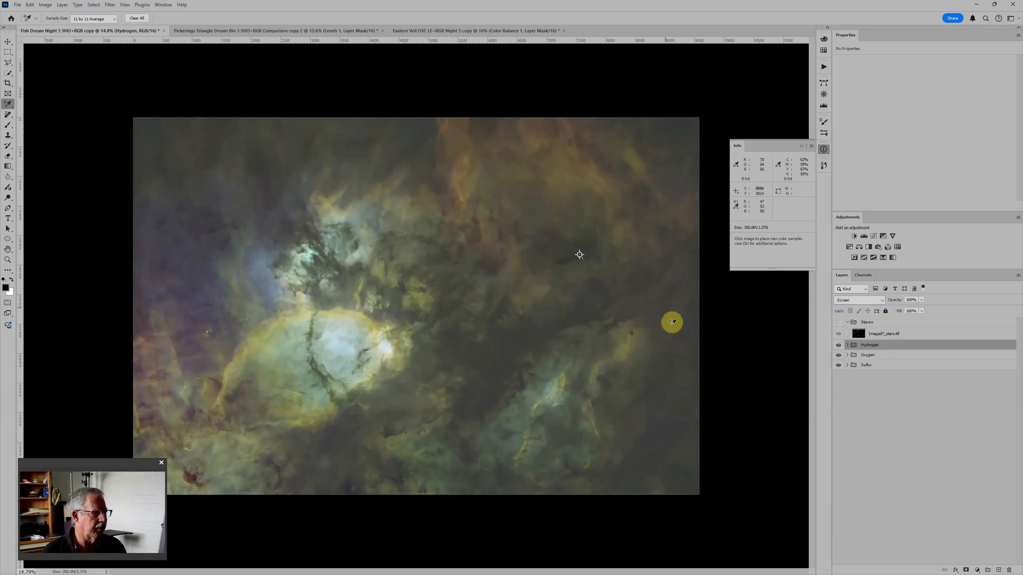
click(847, 323)
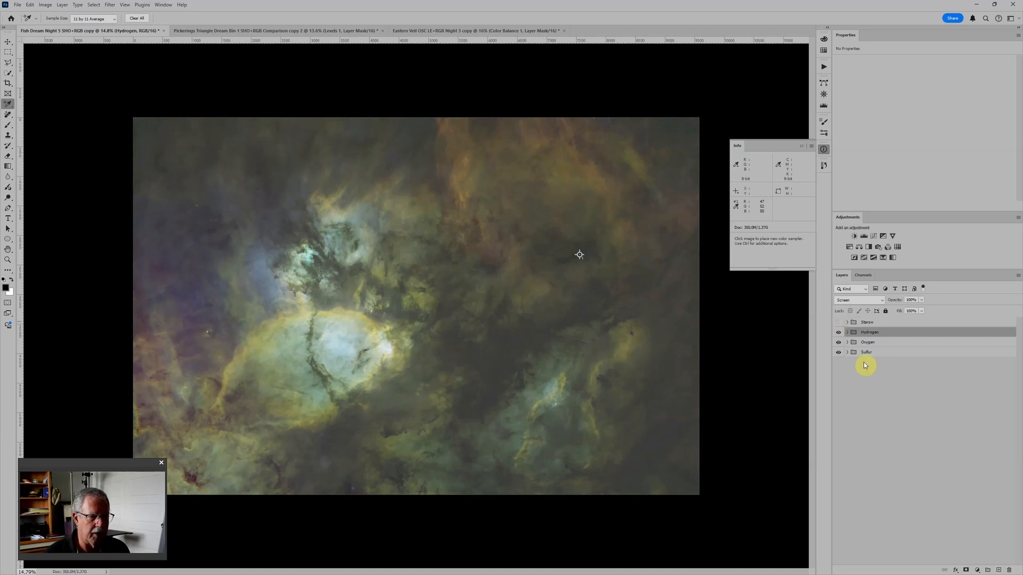
mouse_move(997, 574)
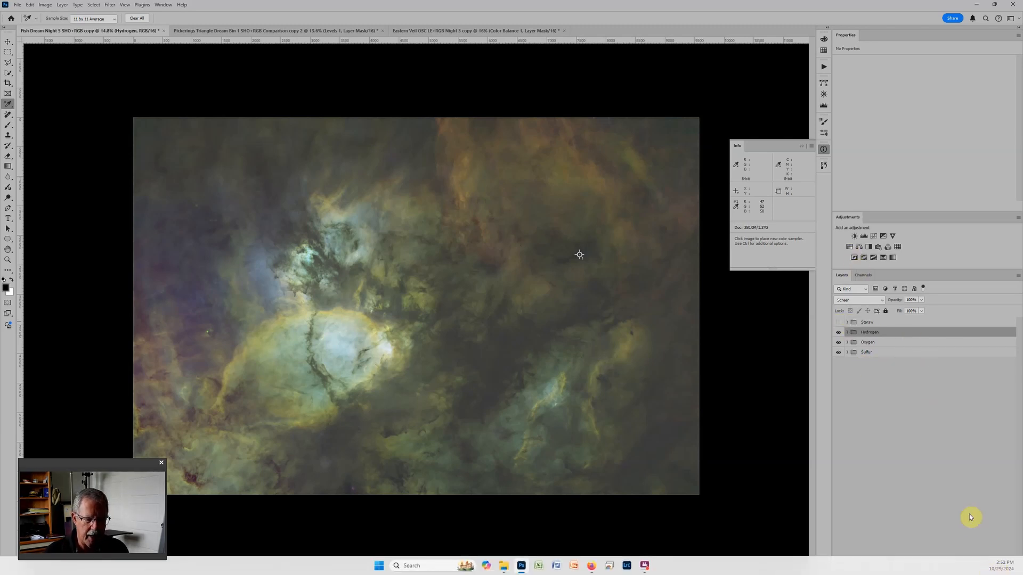
click(978, 570)
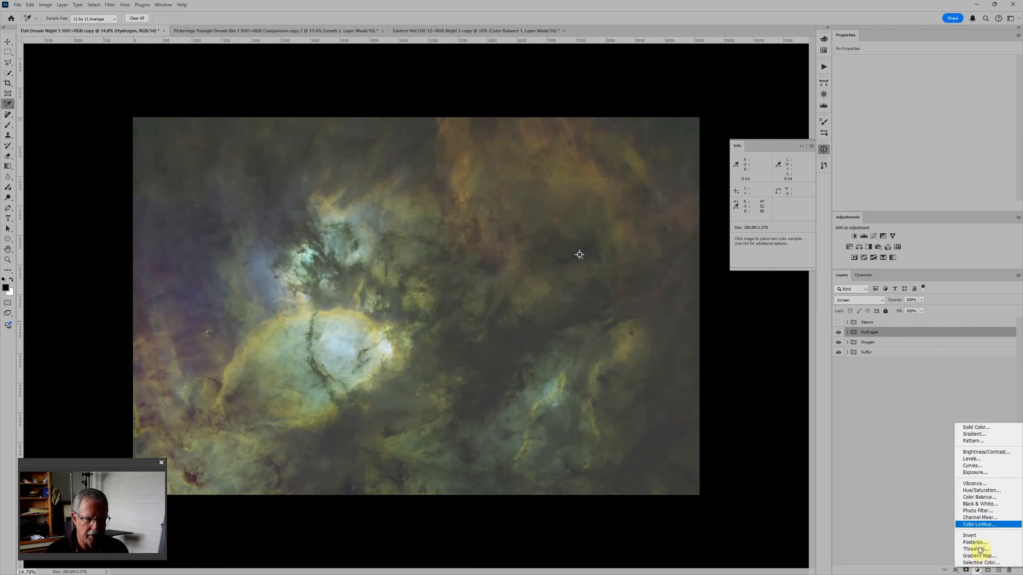
click(987, 426)
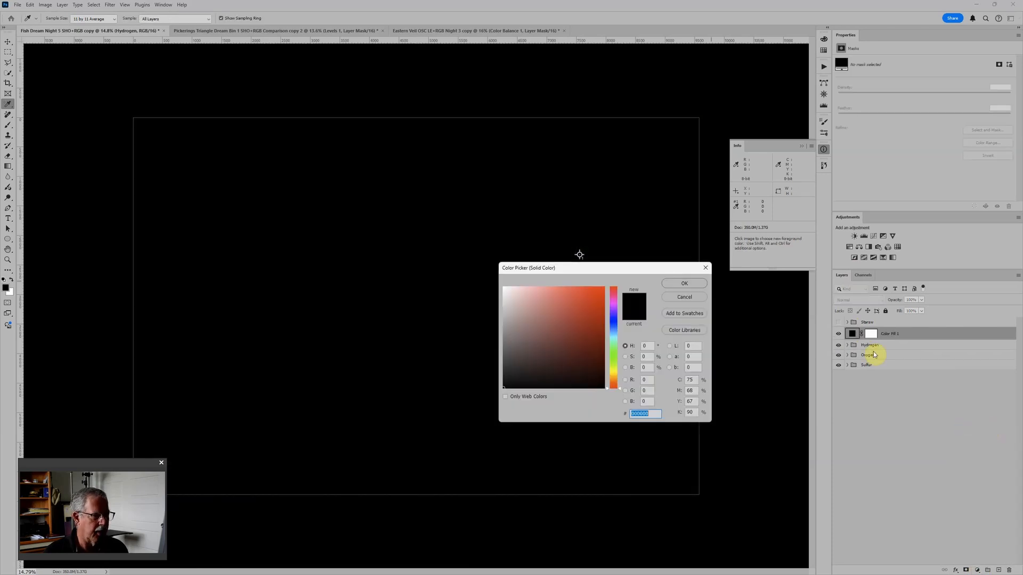
click(683, 284)
click(850, 301)
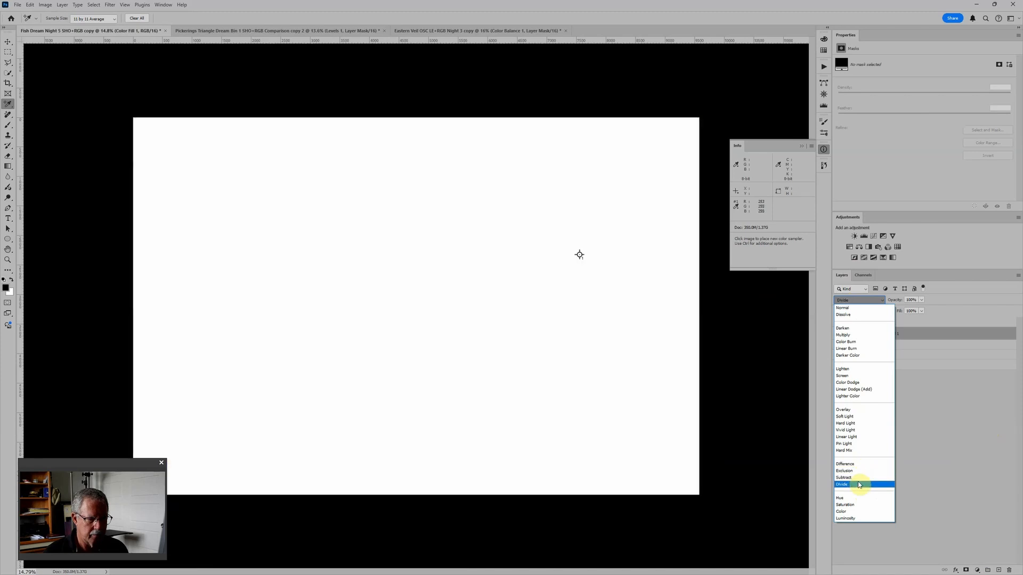
click(860, 485)
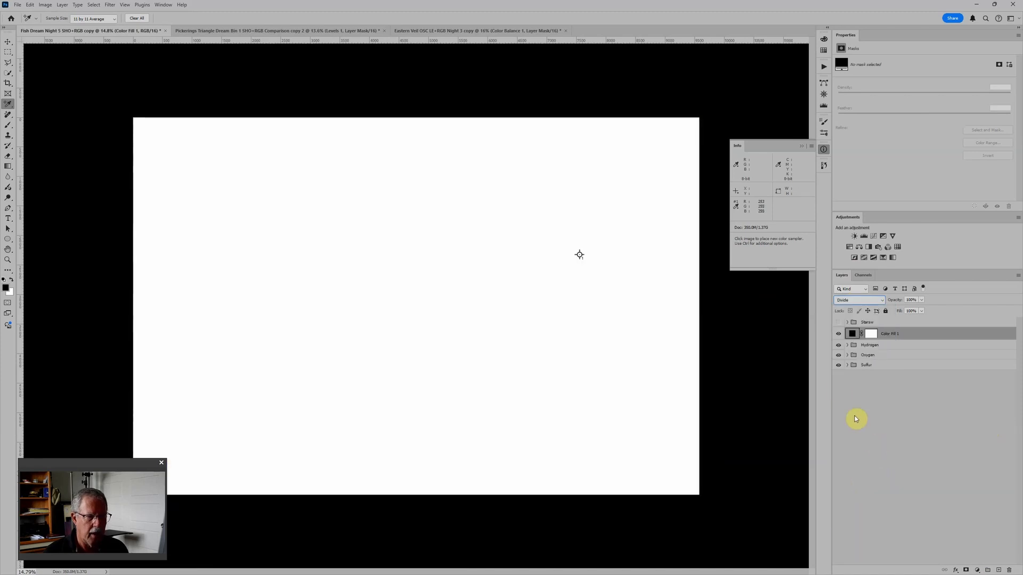
Step: Hide the Hydrogen and Oxygen groups and Sulfur's Hue/Saturation adjustment, and set the black point of Sulfur's Levels to 50
click(838, 350)
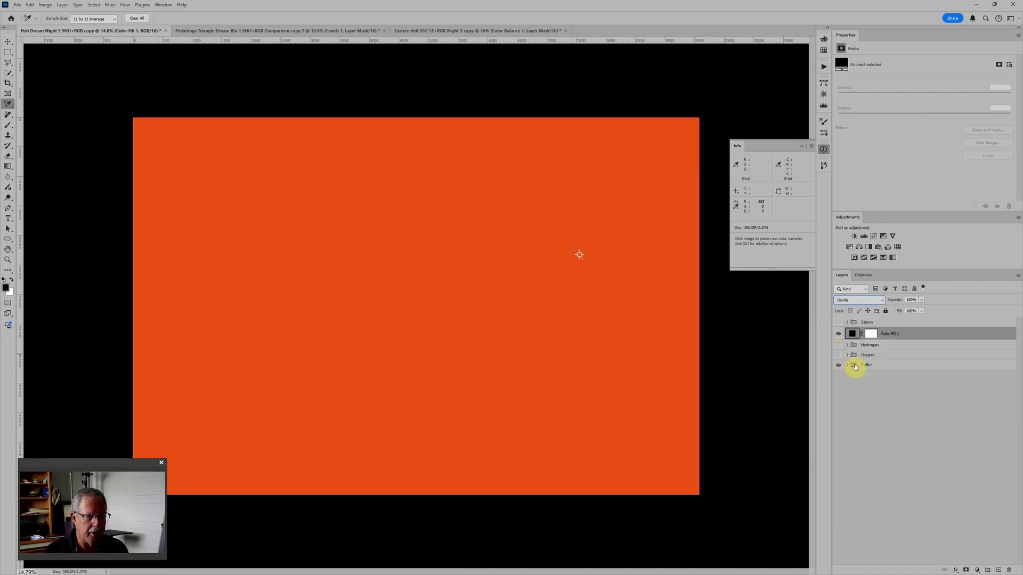
click(847, 365)
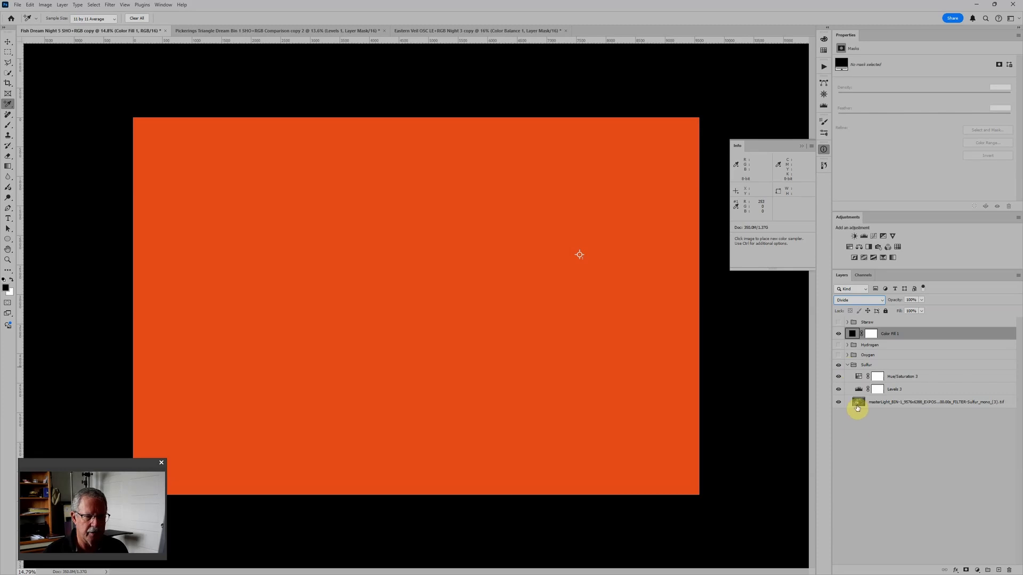
click(838, 377)
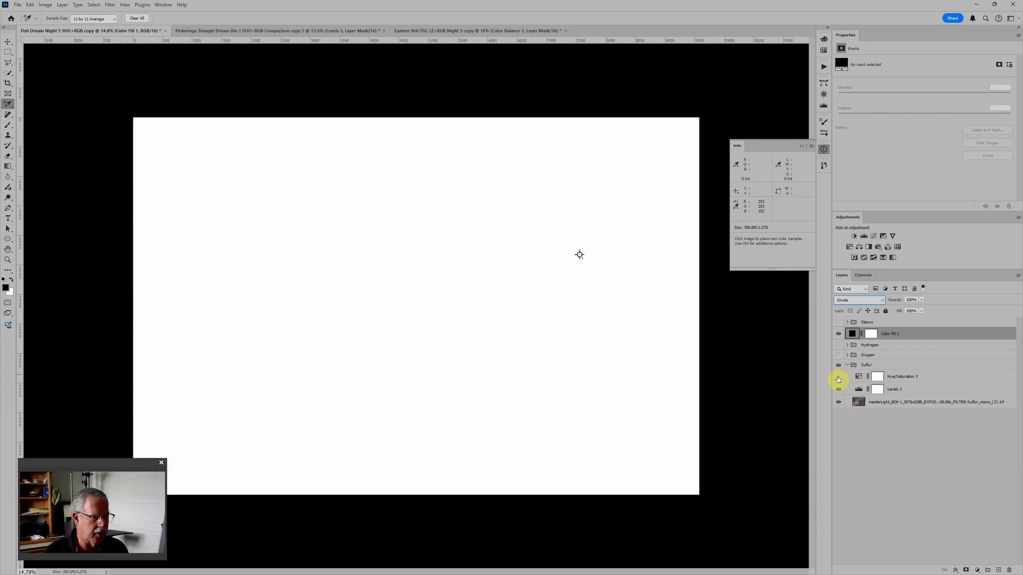
click(858, 389)
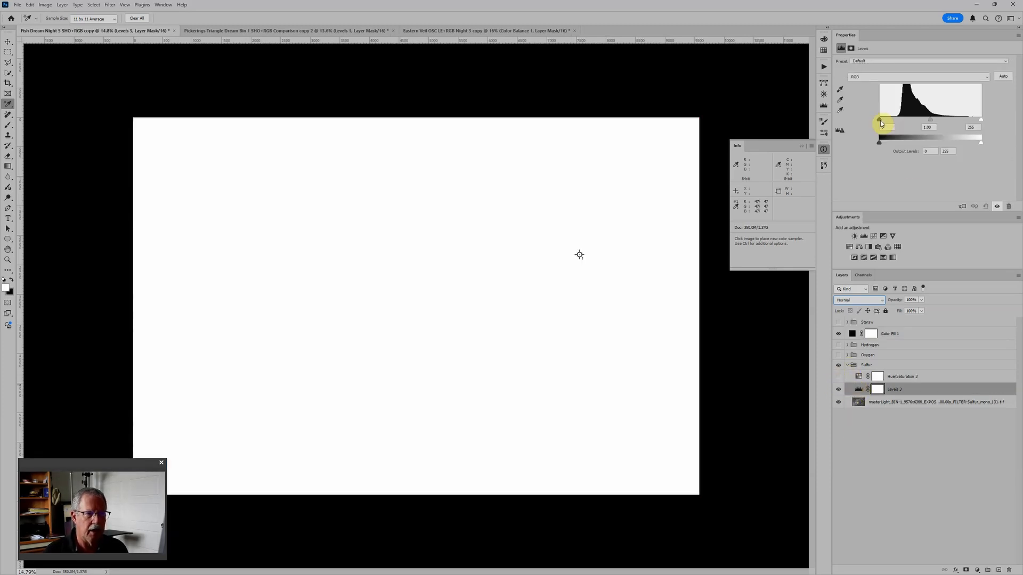
drag(881, 121, 899, 119)
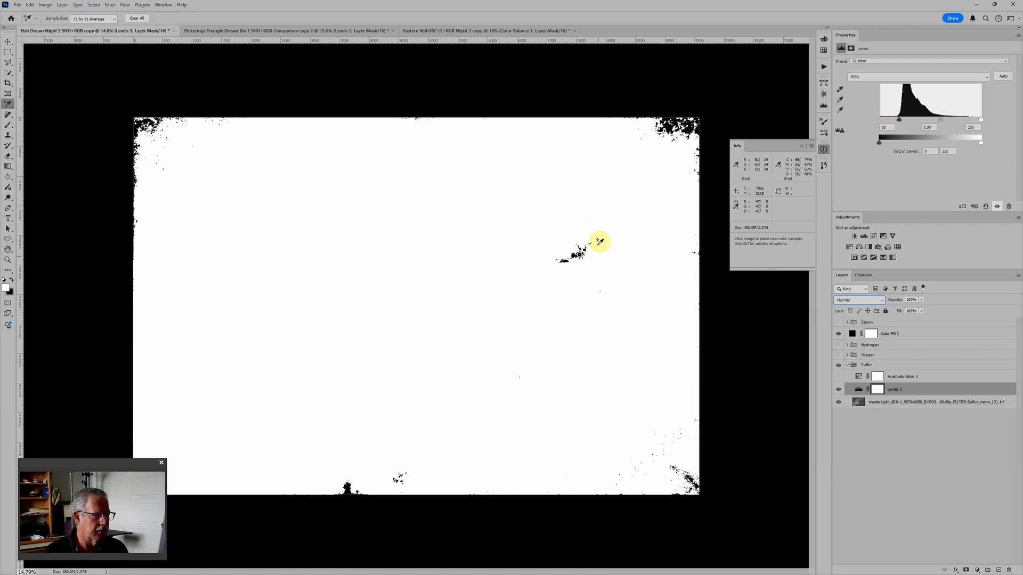
Step: Hide the Divide-blended black fill, set the black point of Sulfur's Levels to 31, show its Hue/Saturation adjustment, and collapse the group
scroll(599, 263, up, 5)
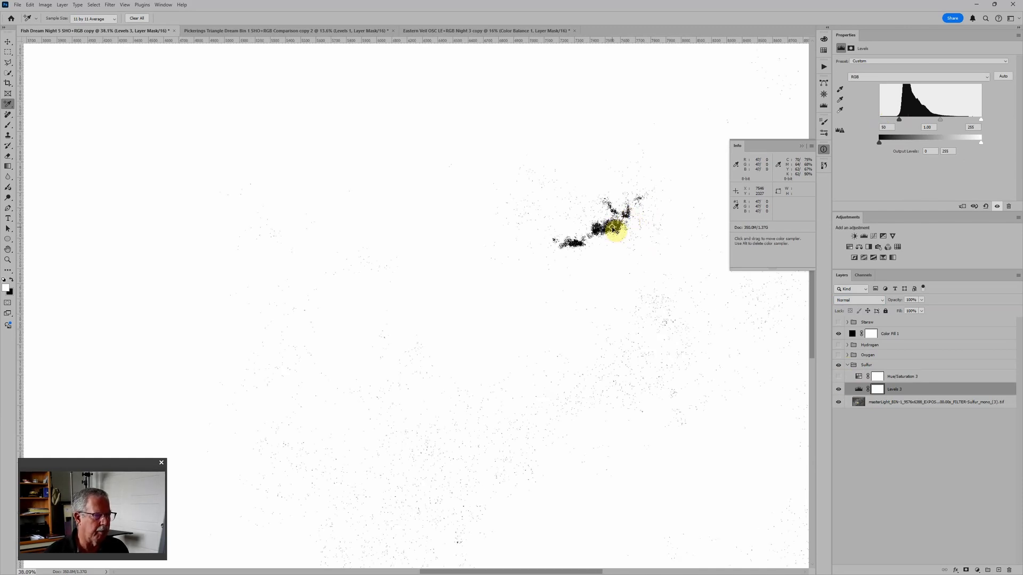
scroll(639, 251, down, 5)
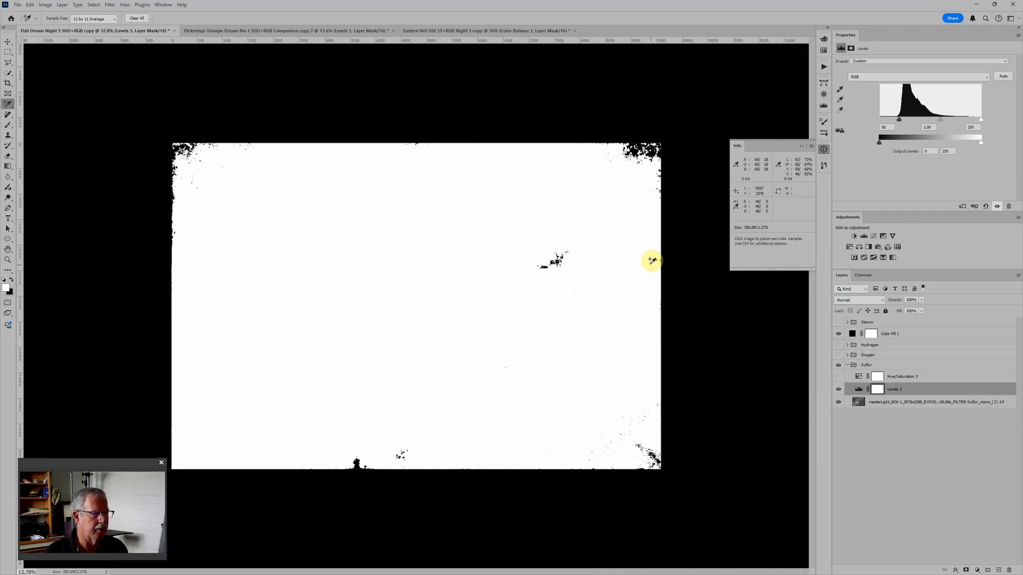
click(838, 334)
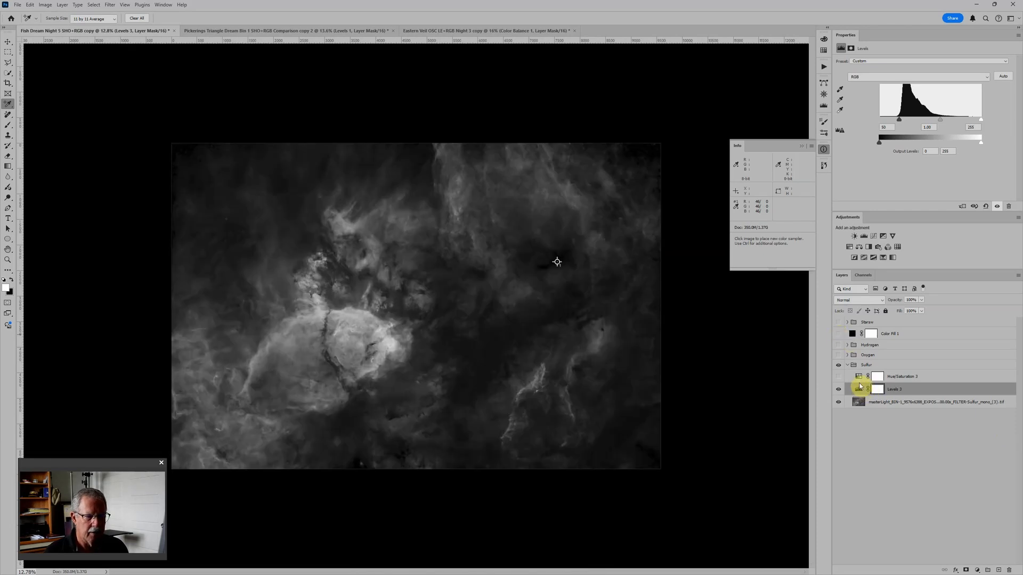
drag(902, 119, 898, 121)
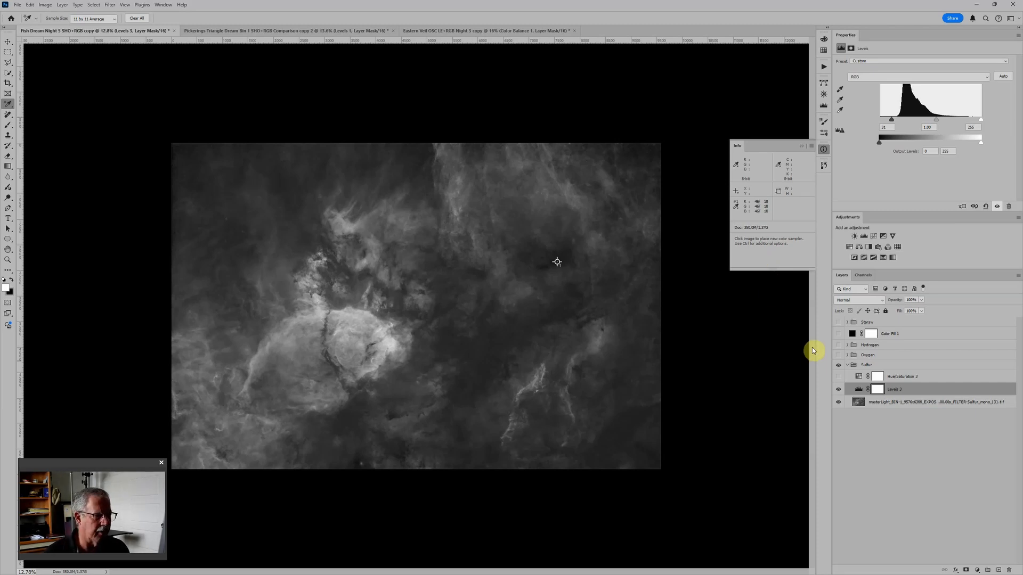
click(840, 378)
click(847, 365)
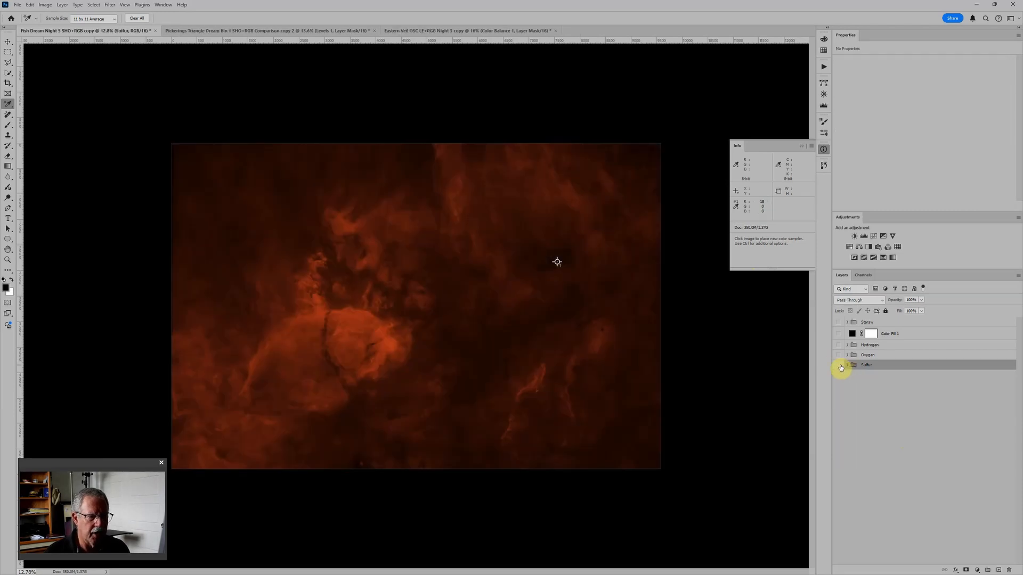
Step: Isolate the Oxygen group with its Hue/Saturation hidden and the black Divide fill visible, and set its Levels black point to 50
click(838, 365)
click(838, 355)
click(847, 355)
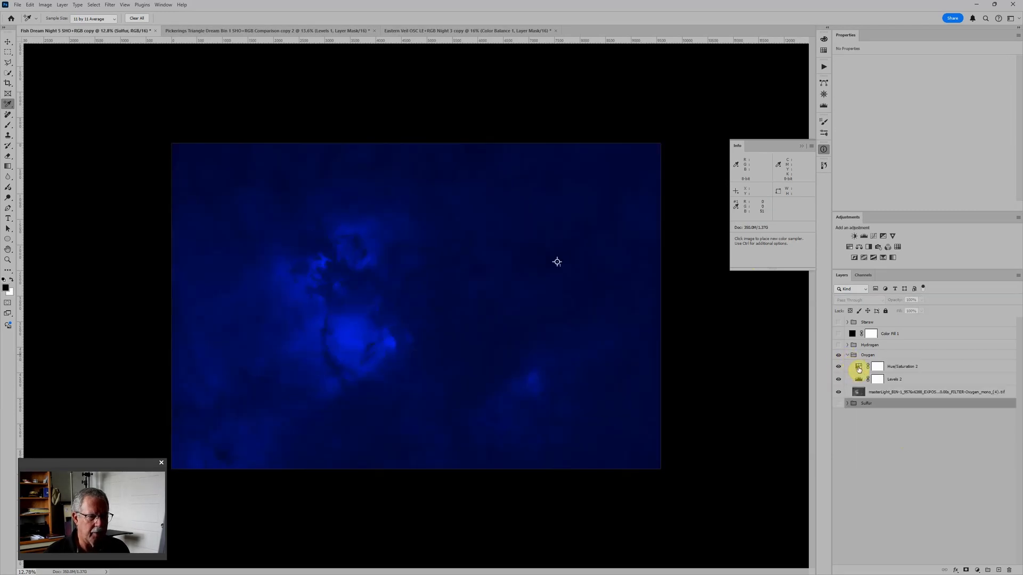
click(858, 368)
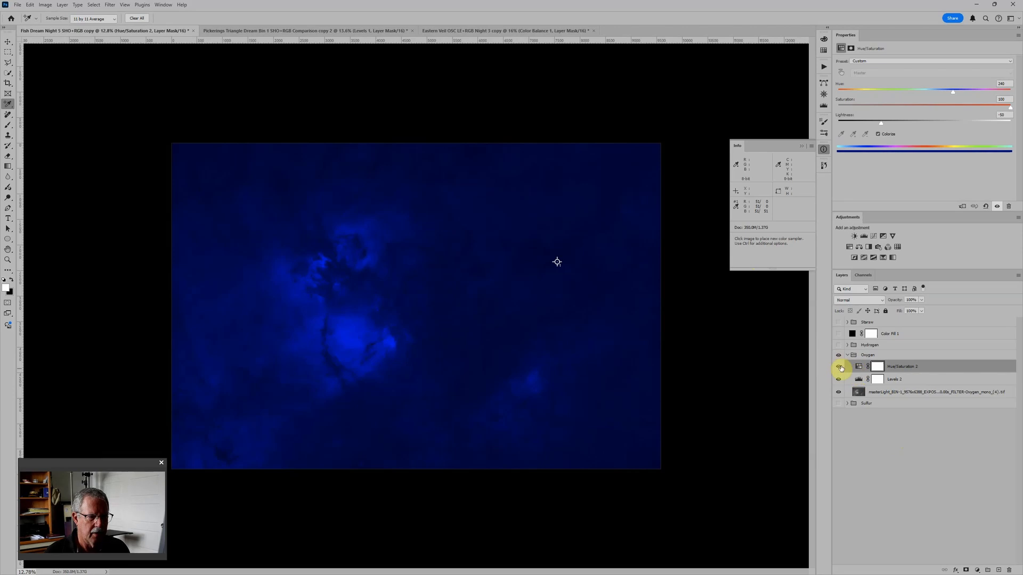
click(839, 367)
click(839, 333)
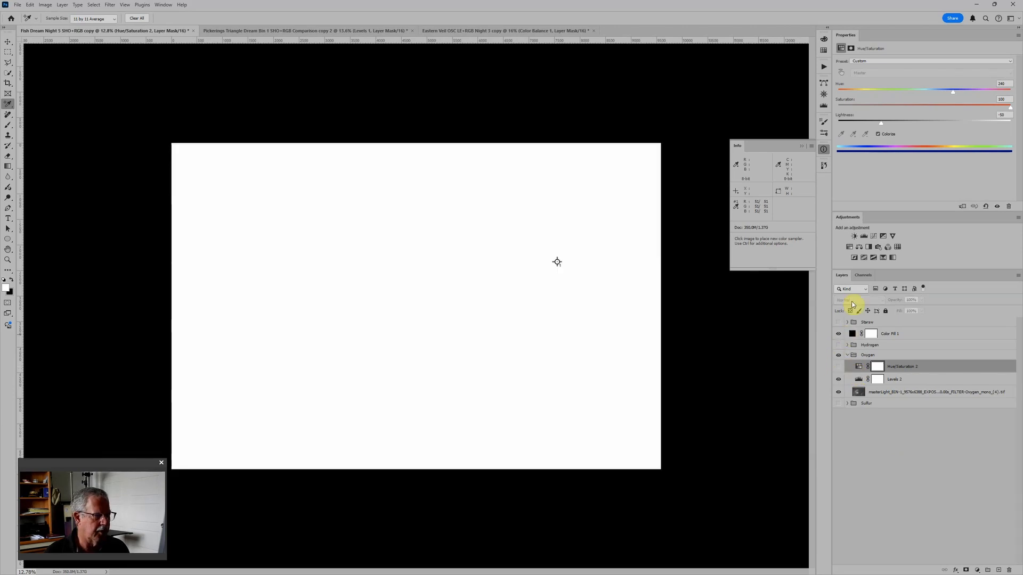
click(856, 380)
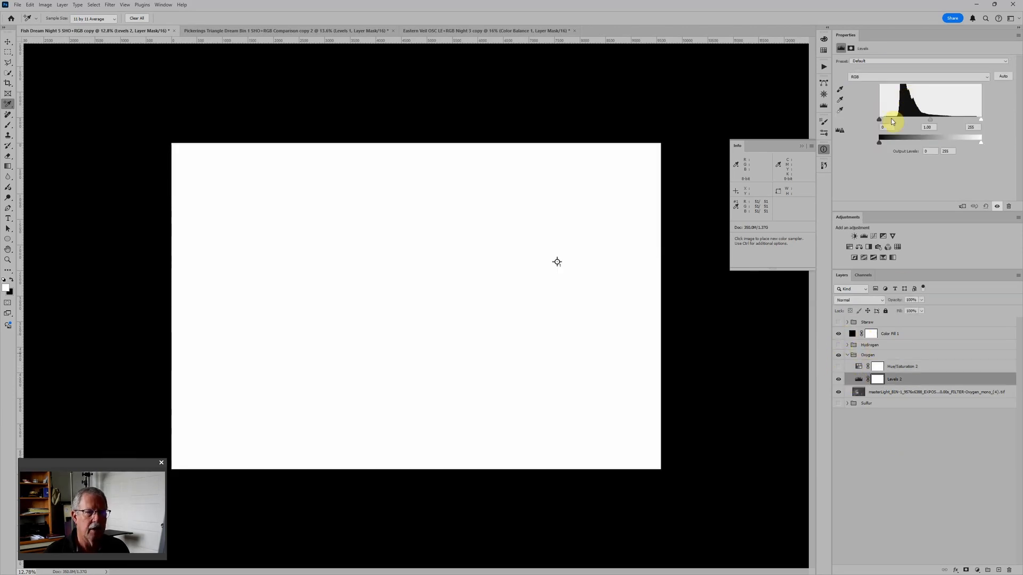
drag(882, 124, 900, 121)
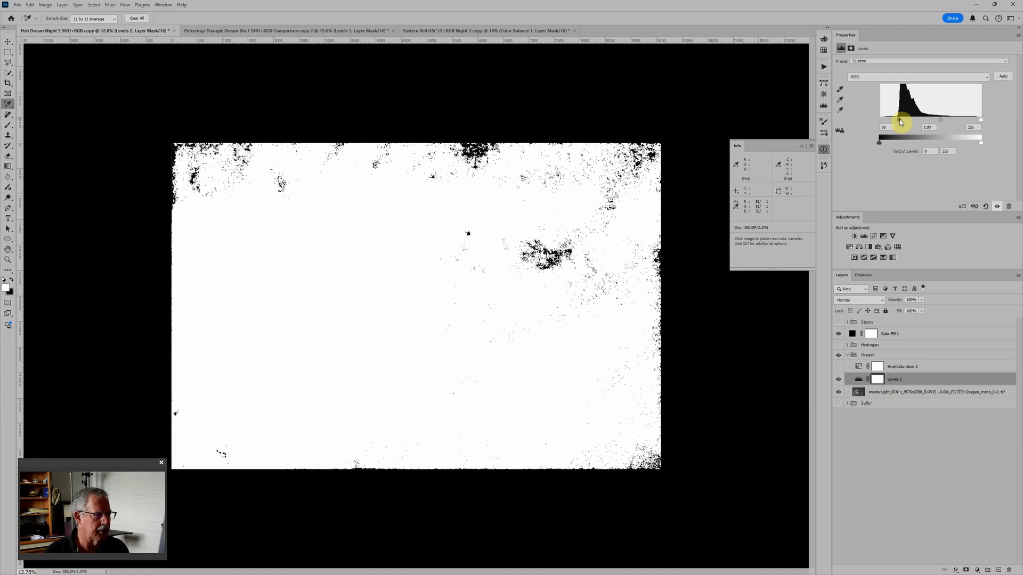
Step: Hide the black fill, set the black point of Oxygen's Levels to 31, show its Hue/Saturation adjustment, and collapse the group
scroll(566, 259, up, 1)
scroll(567, 259, up, 3)
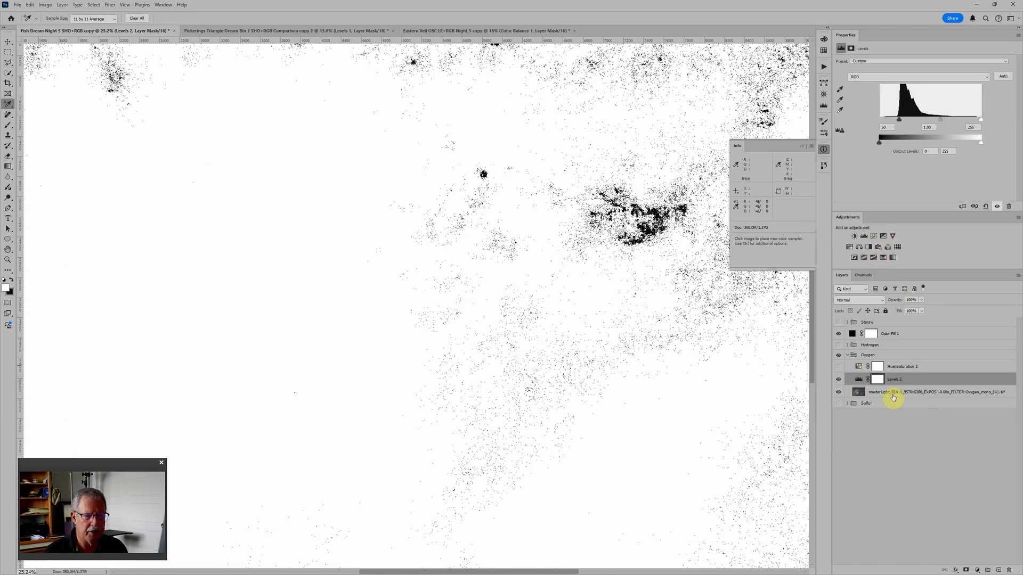
click(839, 334)
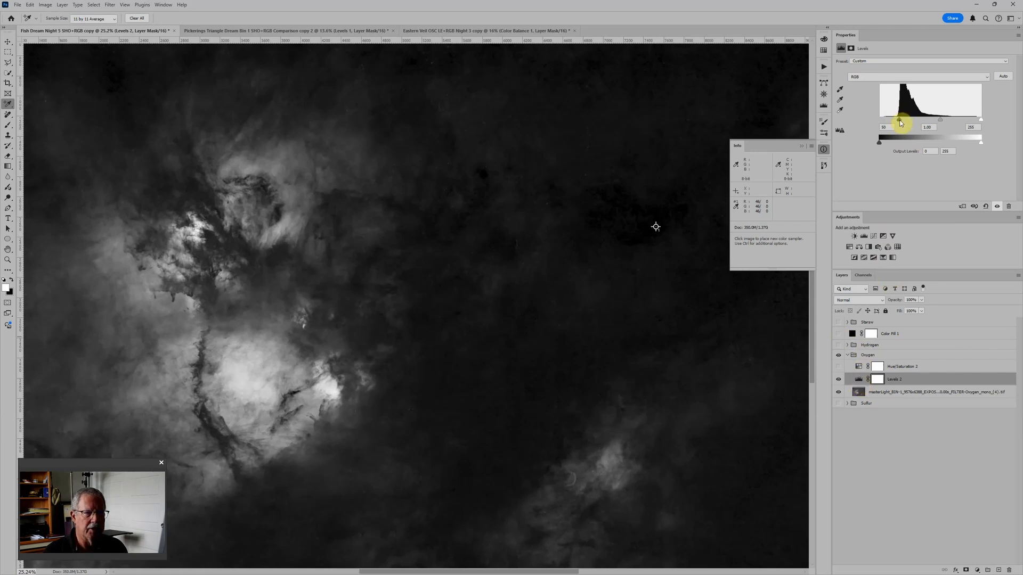
drag(900, 123, 893, 123)
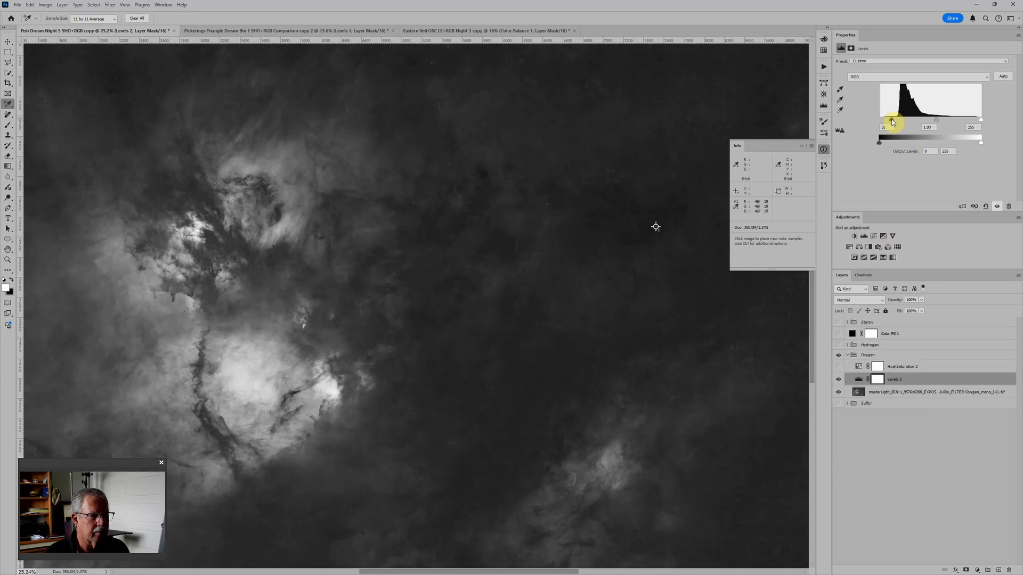
click(839, 367)
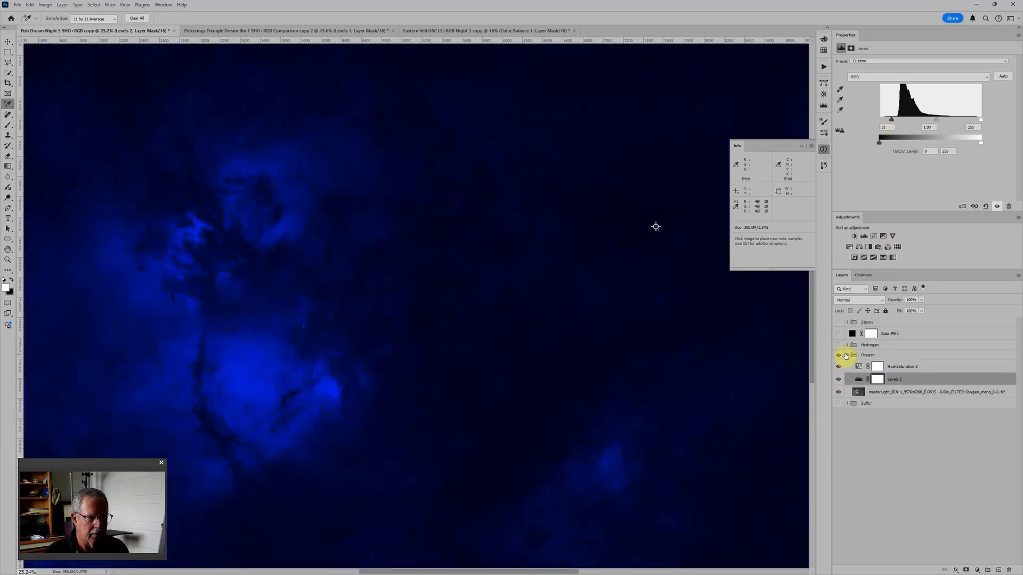
click(846, 356)
Step: Isolate the Hydrogen group with its Hue/Saturation hidden and the black Divide fill visible, and set its Levels black point to 55
click(839, 355)
click(839, 345)
click(847, 345)
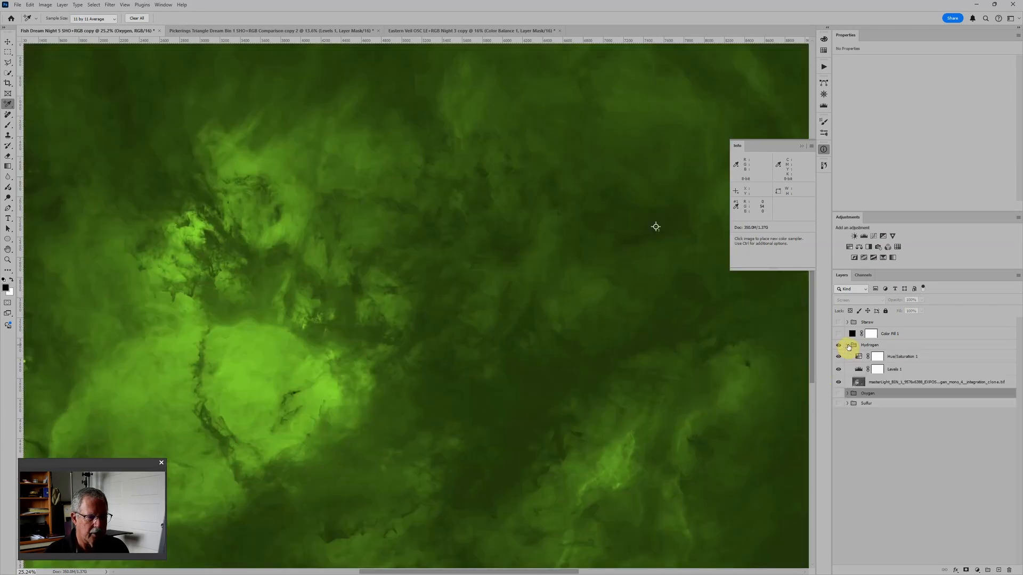
click(859, 357)
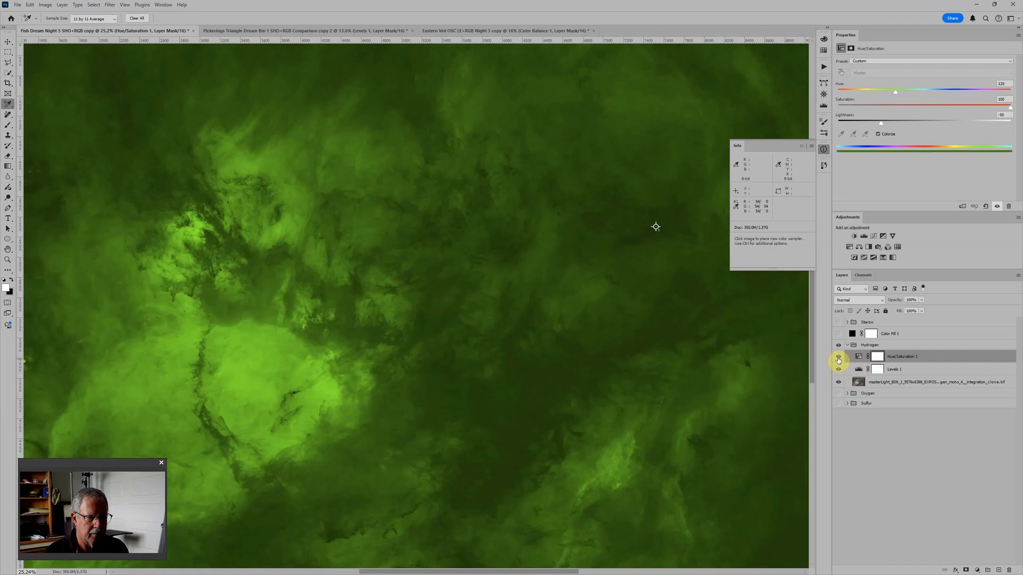
click(839, 357)
click(838, 334)
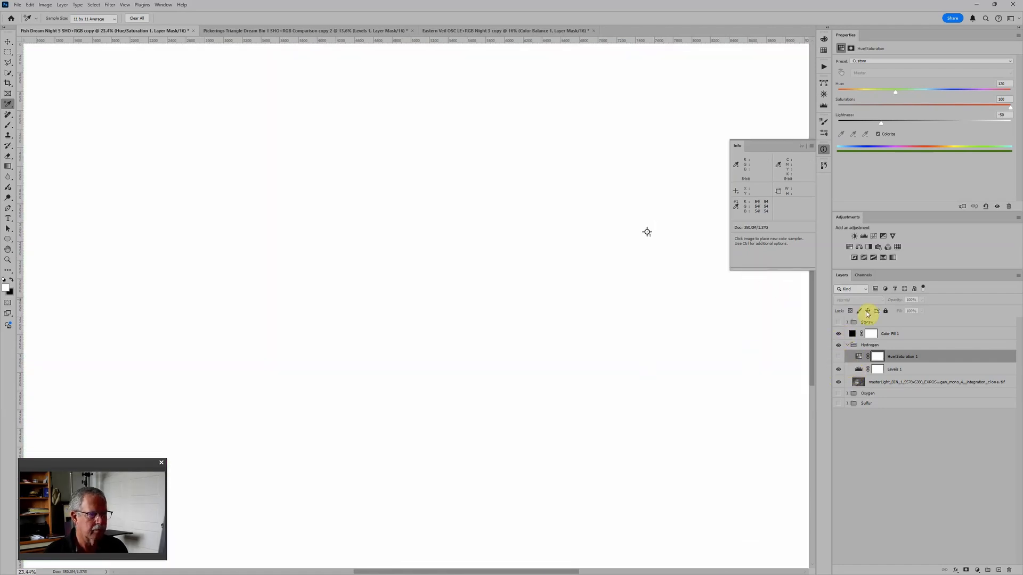
click(866, 370)
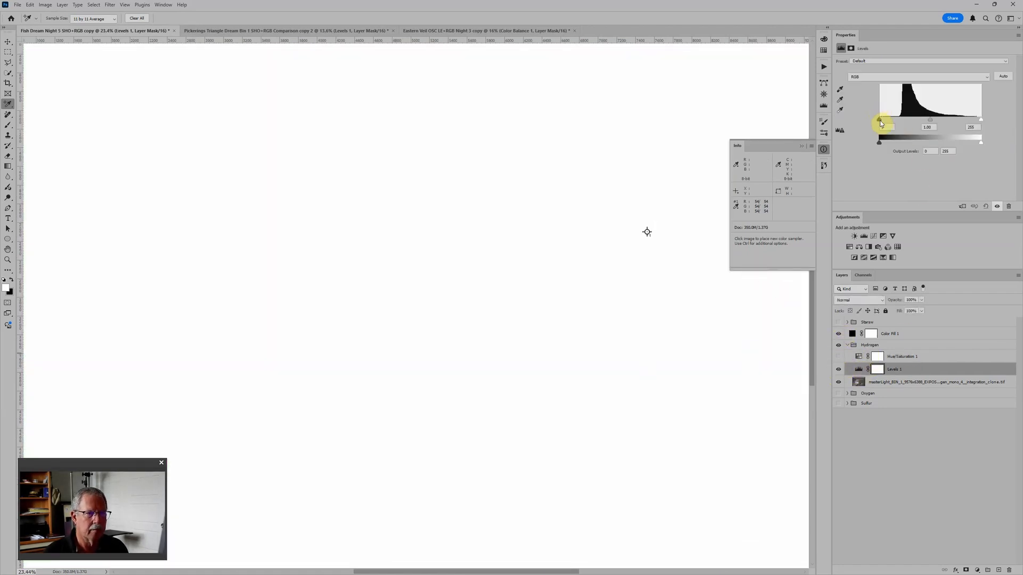
drag(880, 120, 903, 121)
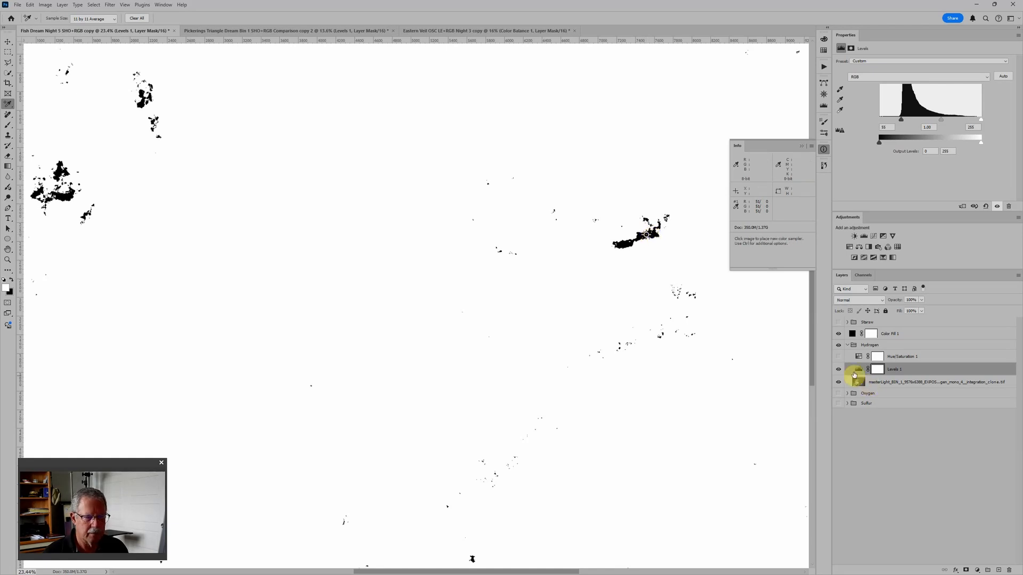
Step: Hide the black fill, set the black point of Hydrogen's Levels to 35, and collapse the Info readout
click(839, 334)
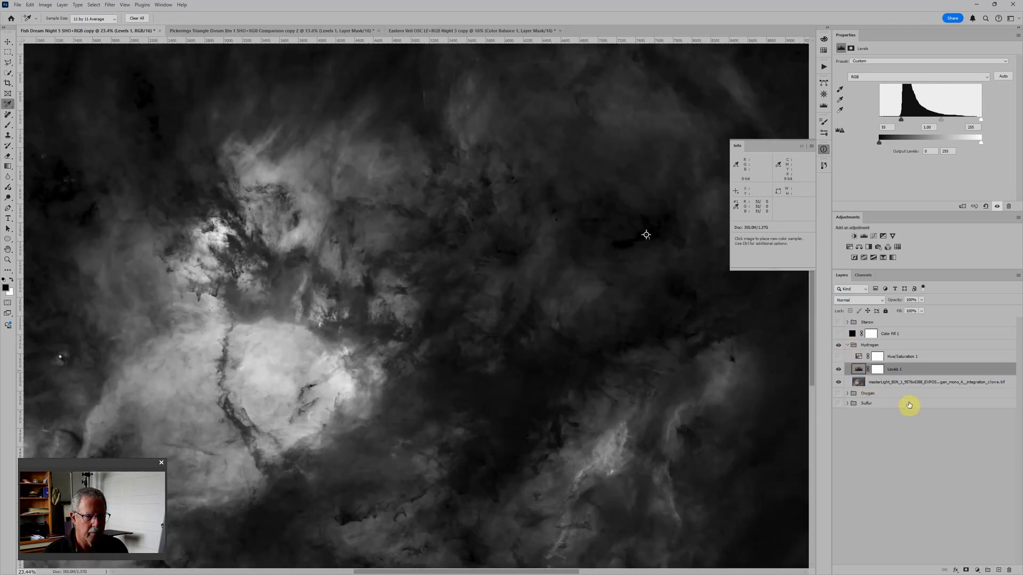
drag(902, 121, 896, 122)
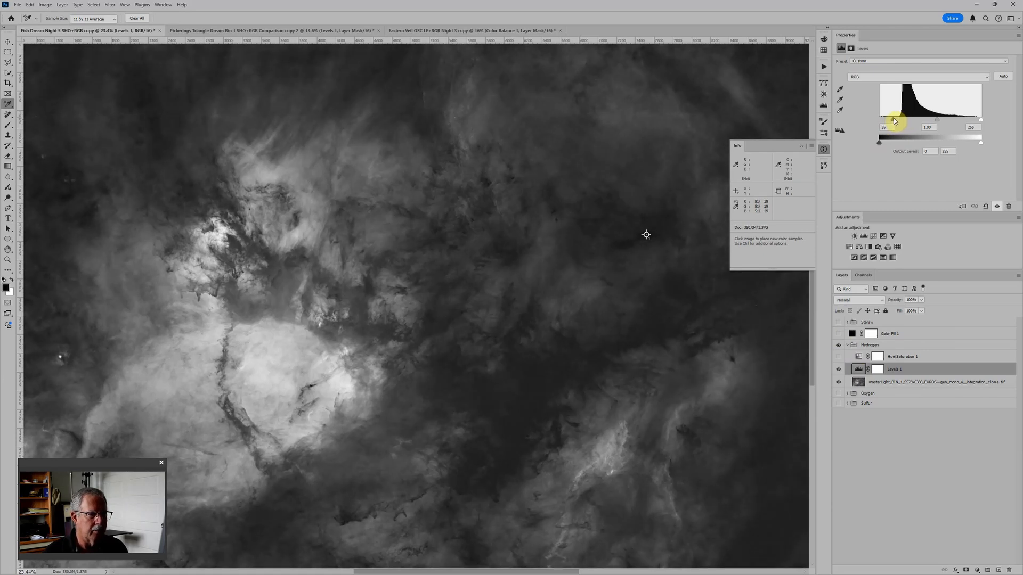
click(801, 145)
scroll(783, 150, down, 5)
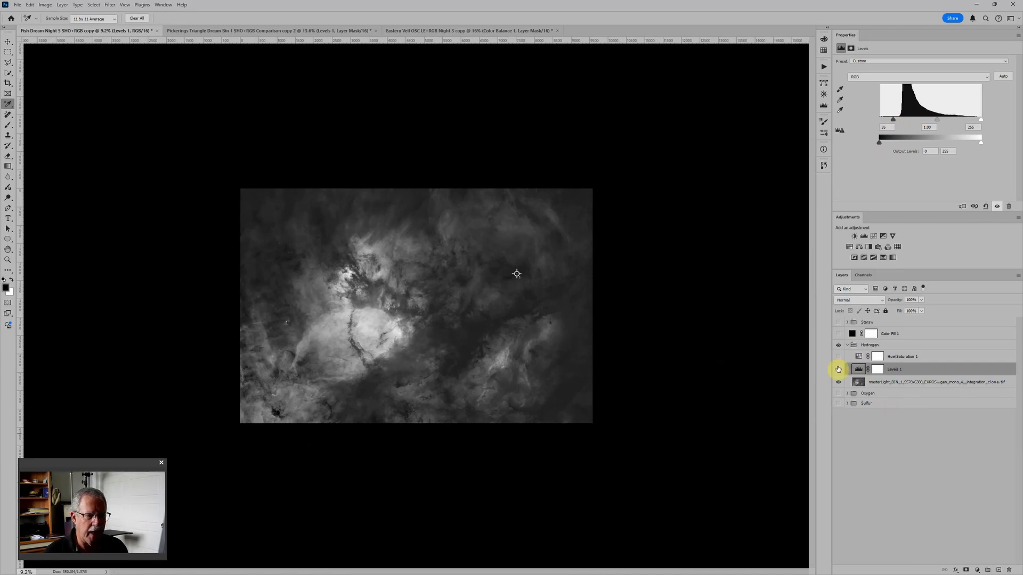
Step: Make Hydrogen's Hue/Saturation adjustment and the Oxygen and Sulfur groups visible together
click(838, 356)
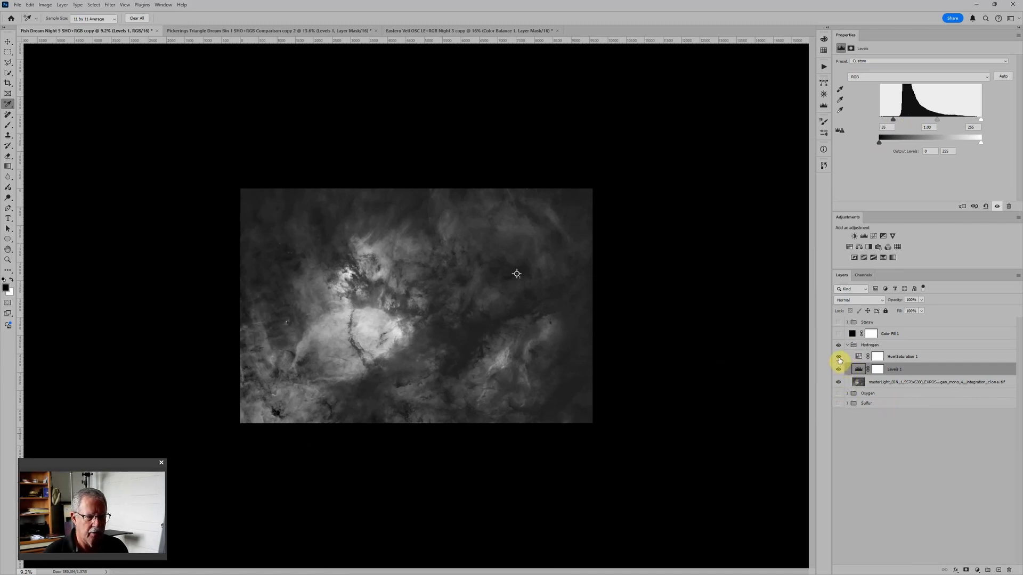
click(838, 394)
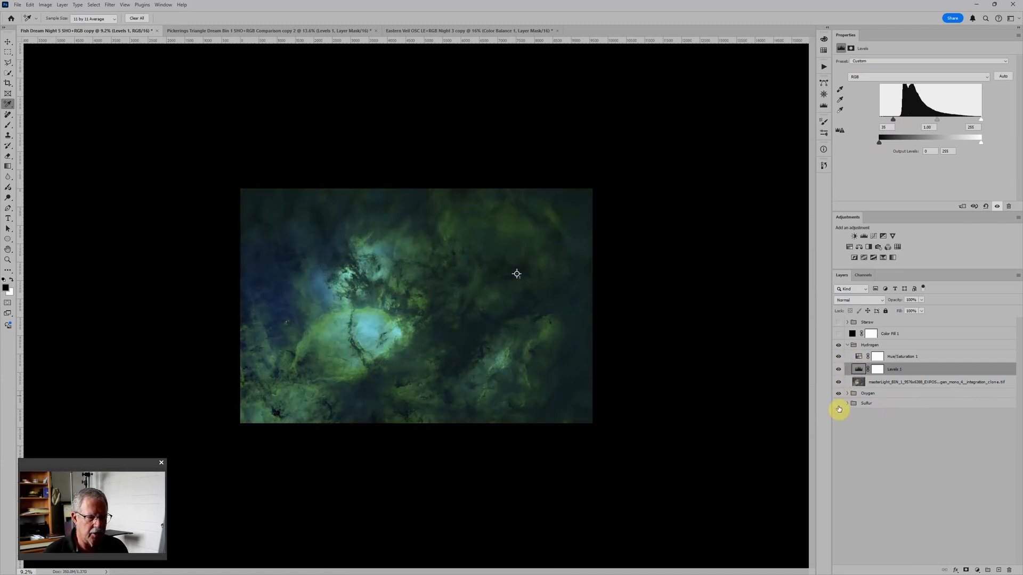
click(839, 405)
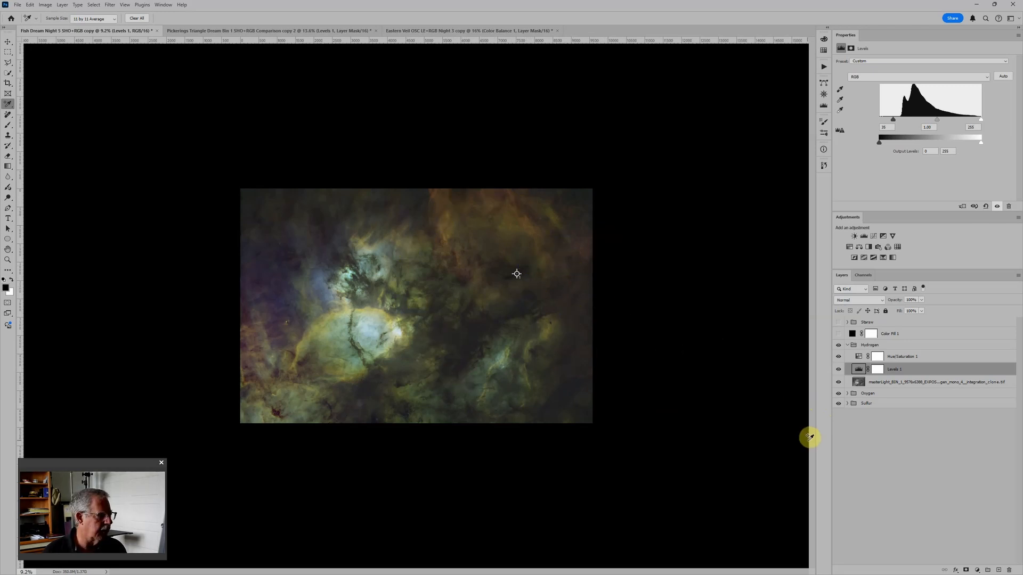
Step: Add a second Levels adjustment above Sulfur's existing Levels, with black point 9, midtones 1.22 and white point 226
click(849, 404)
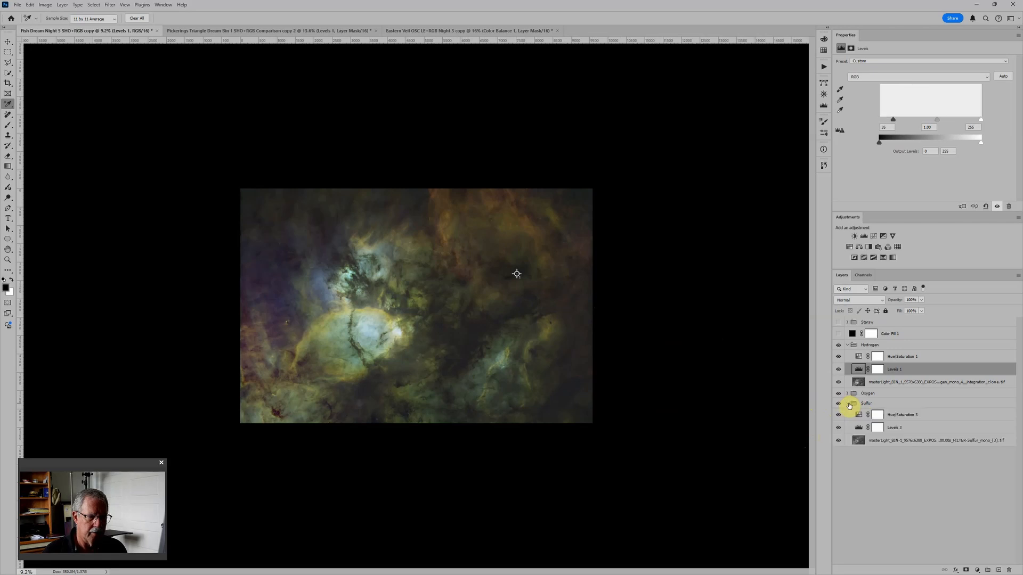
click(932, 430)
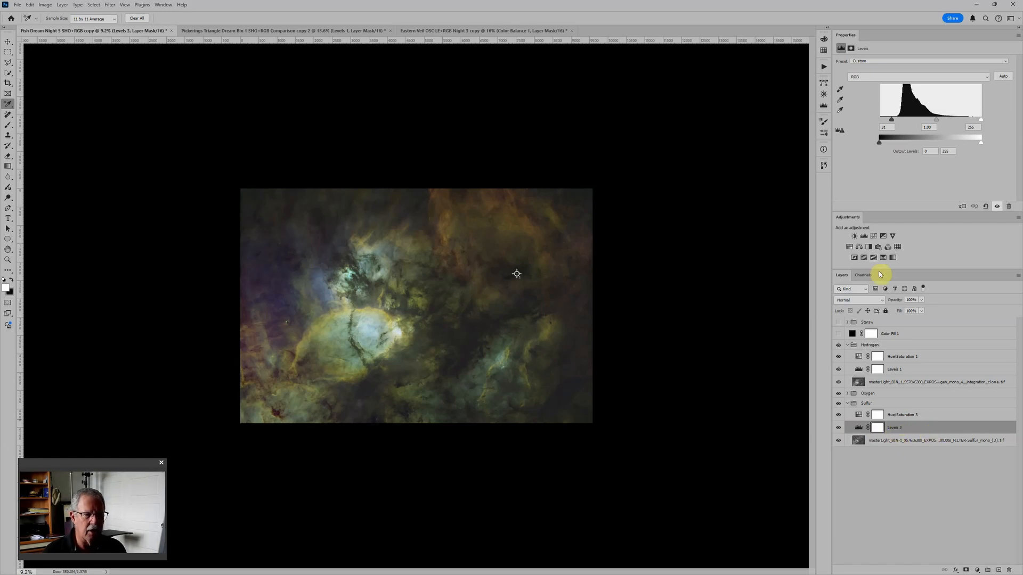
click(864, 236)
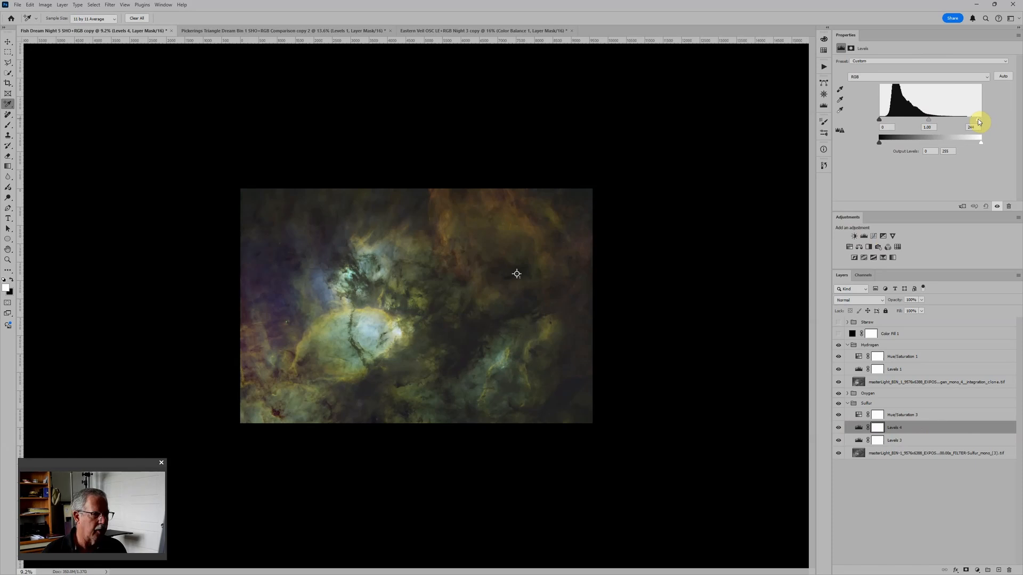
drag(978, 121, 918, 120)
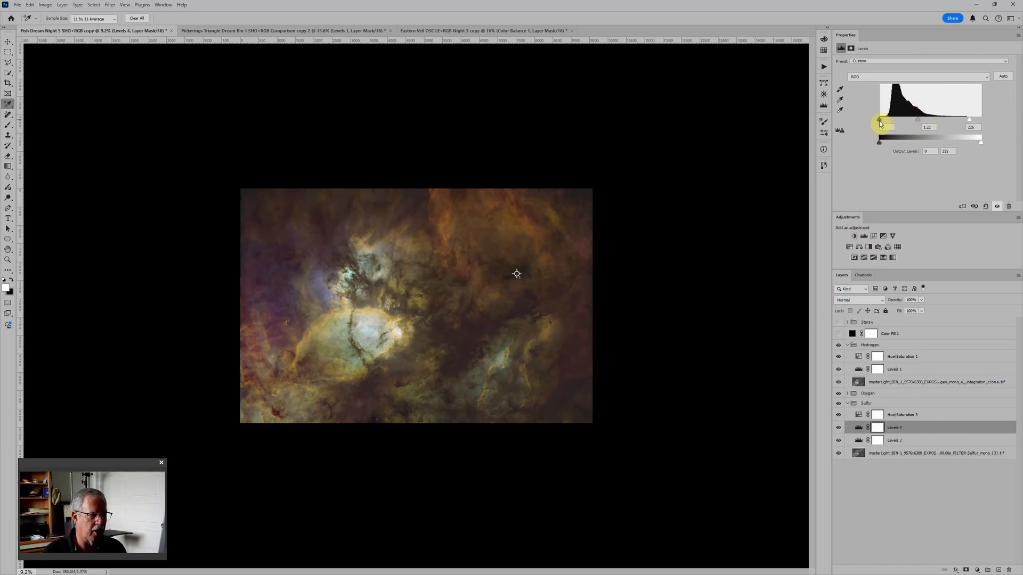
drag(879, 120, 881, 121)
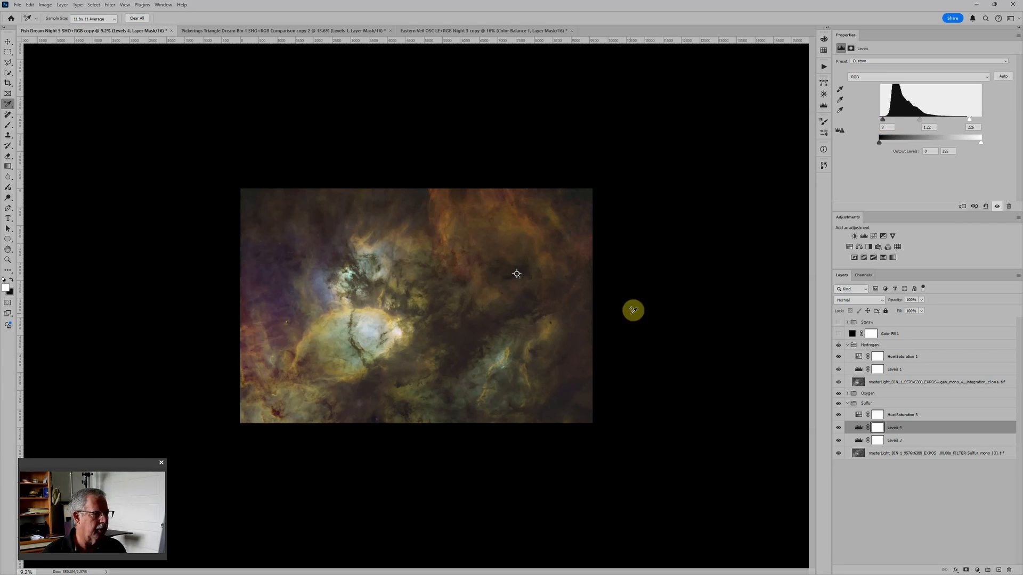
scroll(493, 259, up, 3)
scroll(483, 257, down, 3)
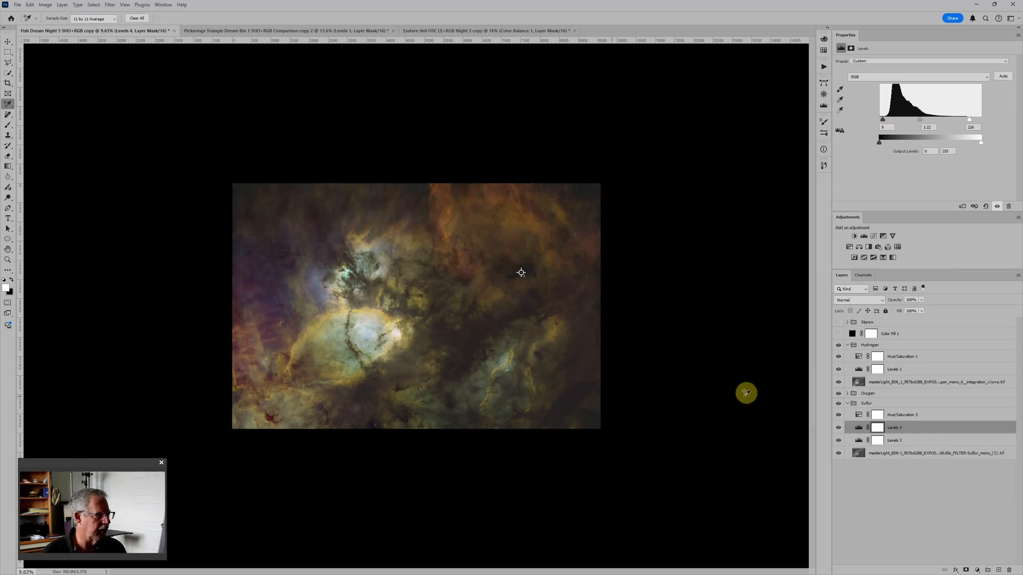
Step: Expand the Oxygen group, set its Levels black point to 34 and brighten its midtones
click(847, 394)
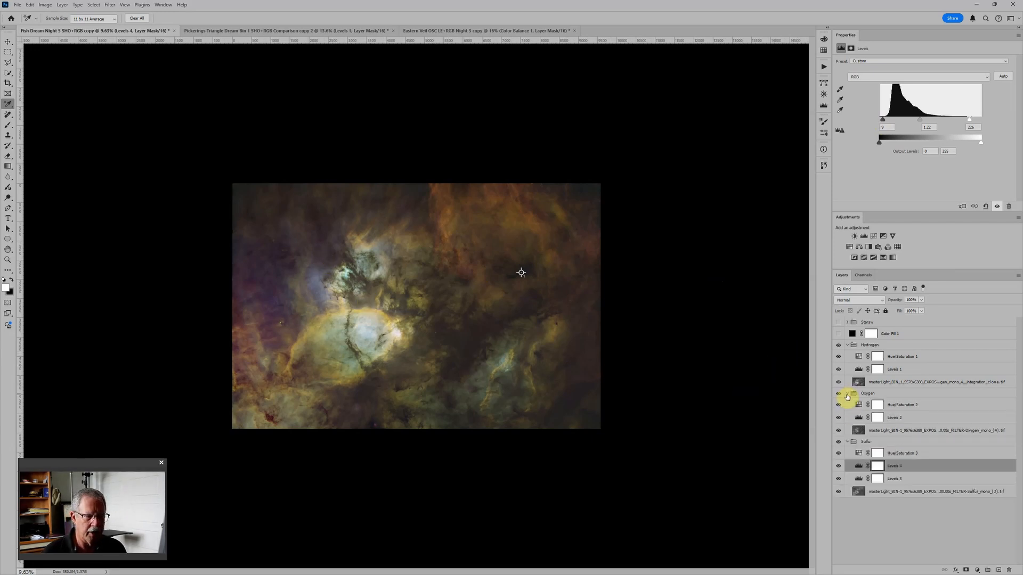
click(859, 419)
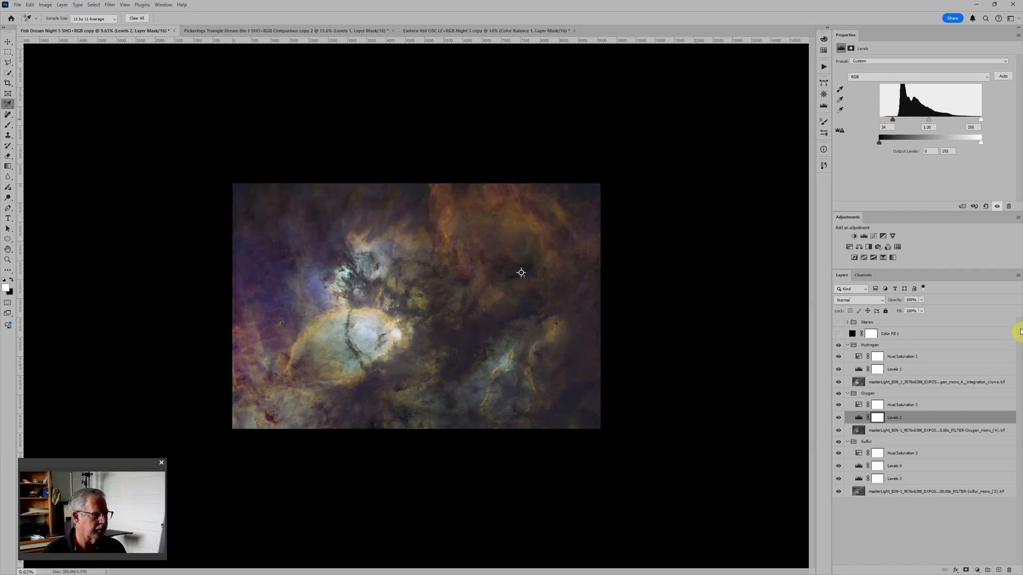
Step: Set the Hydrogen group's Levels midtones to 0.90 and its black point to 36
click(858, 357)
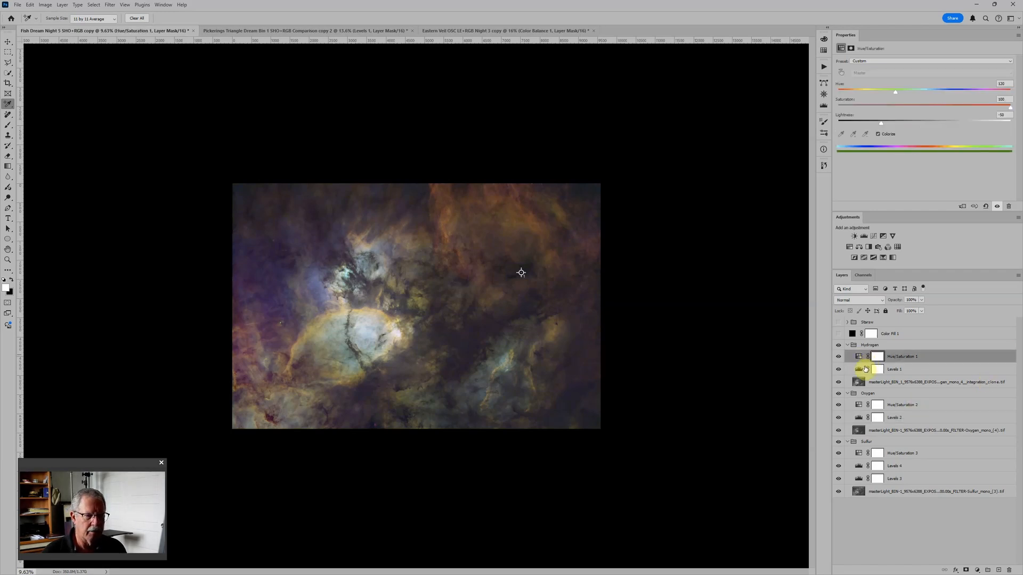
click(858, 370)
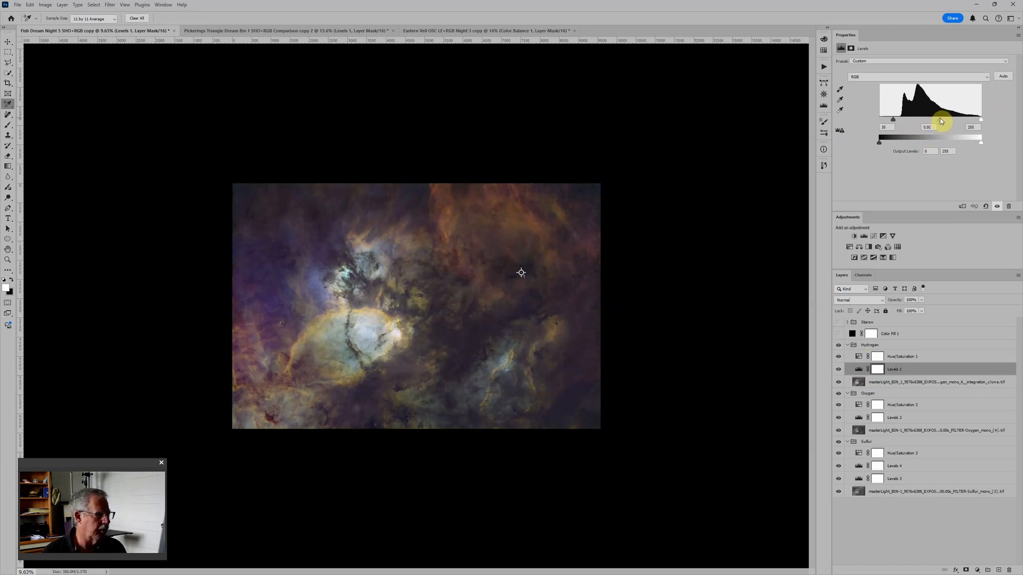
drag(940, 121, 941, 121)
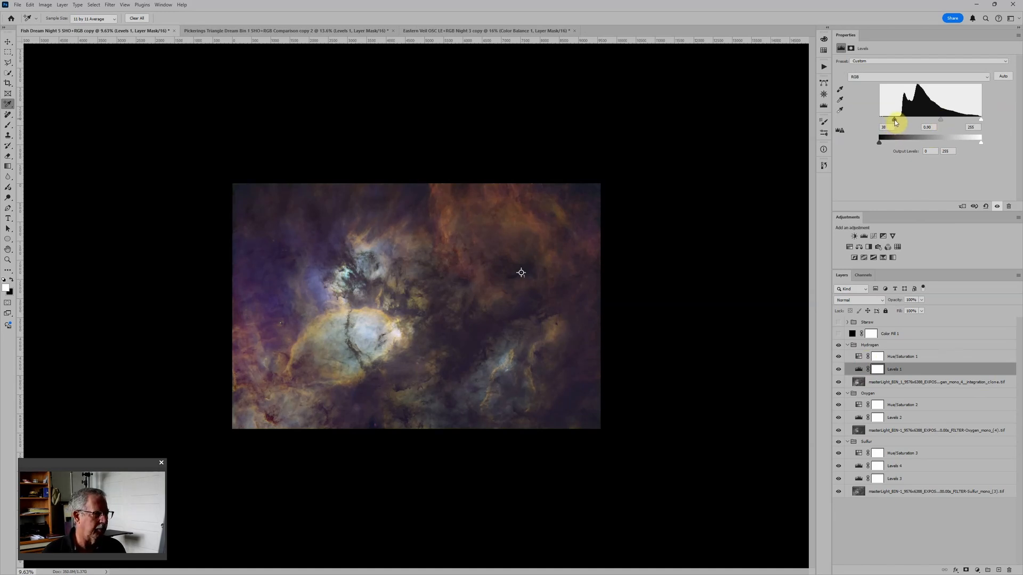
drag(894, 123, 894, 122)
scroll(638, 263, up, 2)
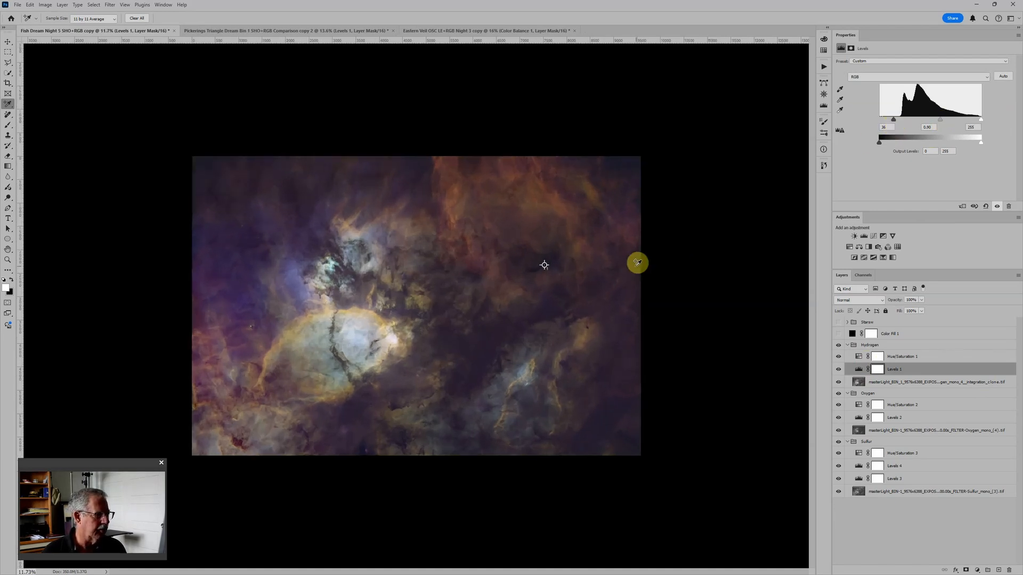
scroll(646, 263, up, 3)
scroll(455, 325, down, 2)
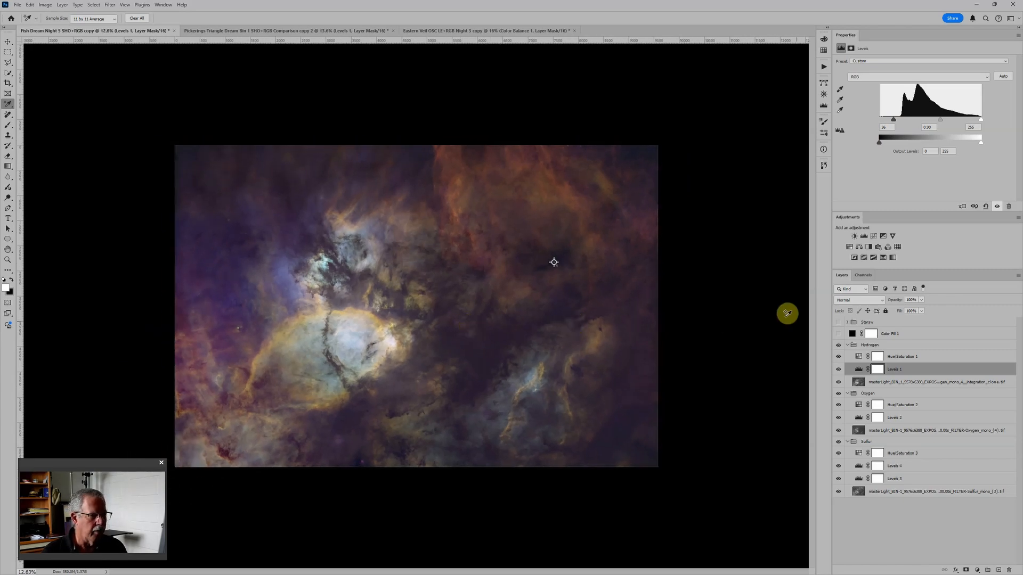
Step: Show the black Color Fill 1 layer briefly to check the composite for clipped shadows, and hide it again
click(911, 336)
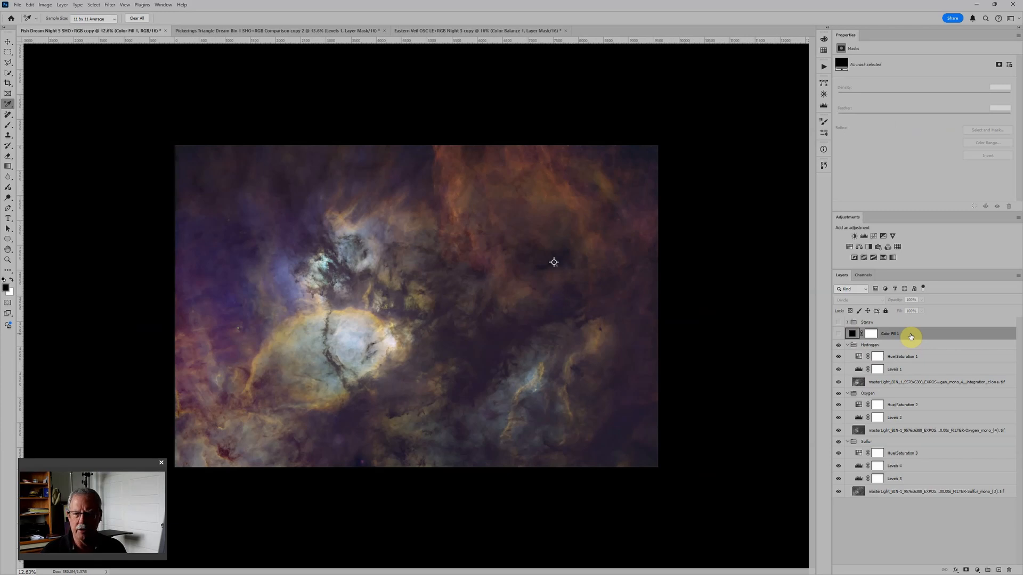
click(850, 289)
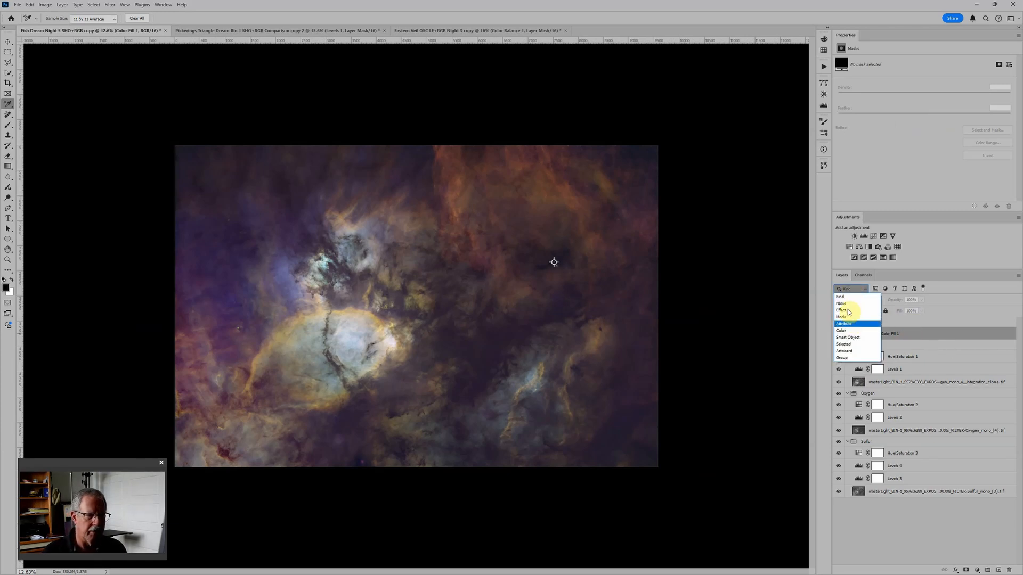
click(829, 343)
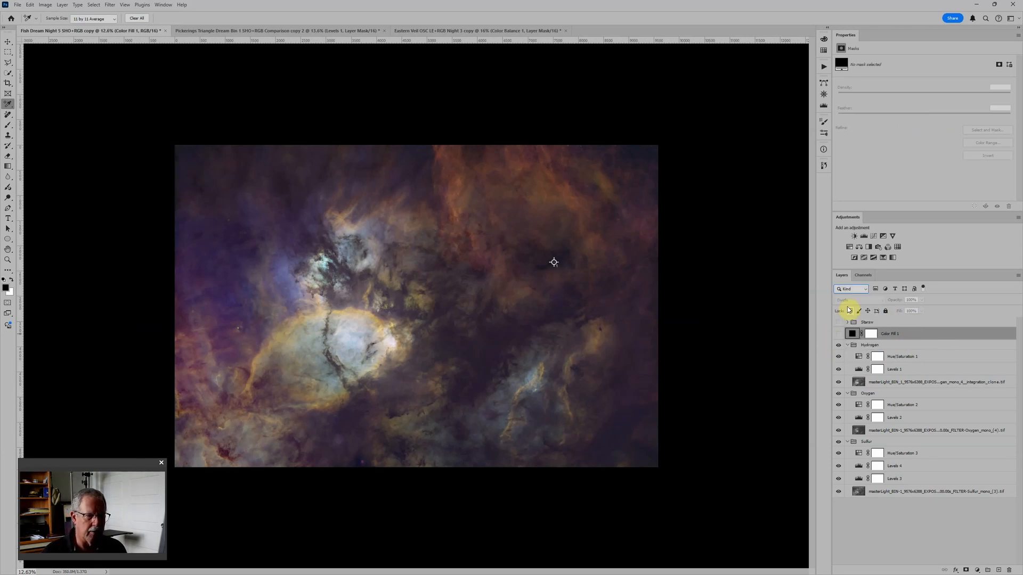
click(839, 334)
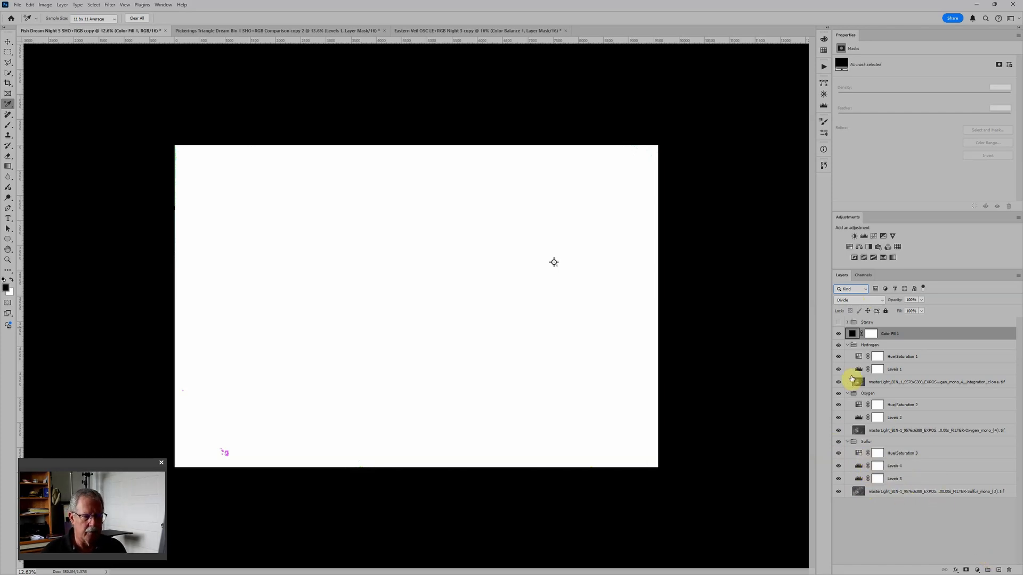
click(838, 333)
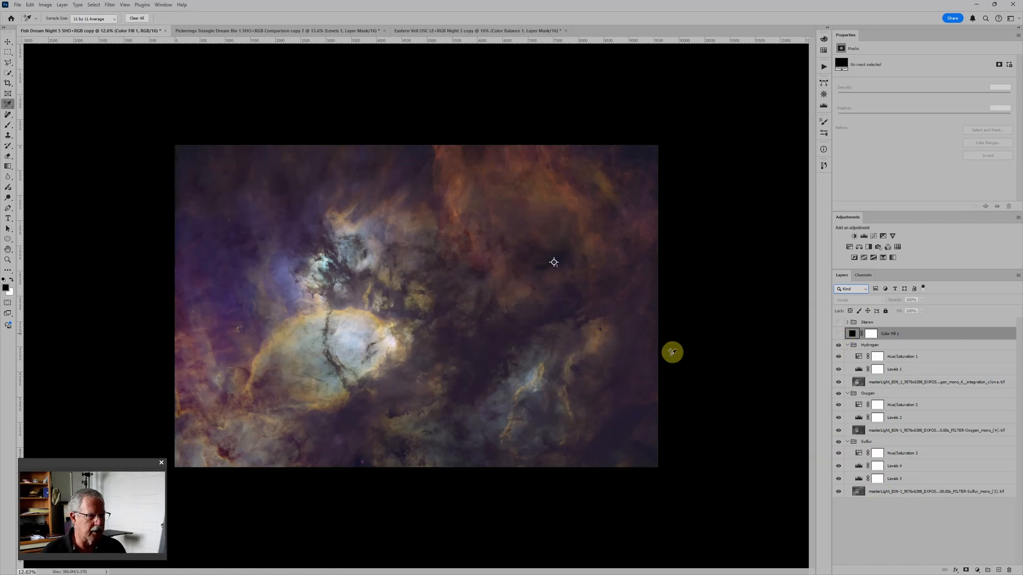